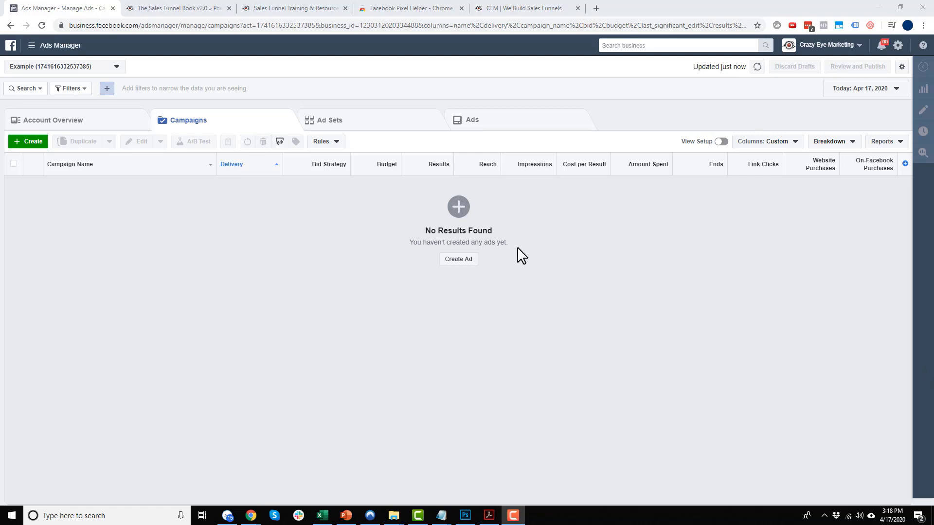
Start creating a new campaign and switch from Quick Creation to Guided Creation.
click(33, 142)
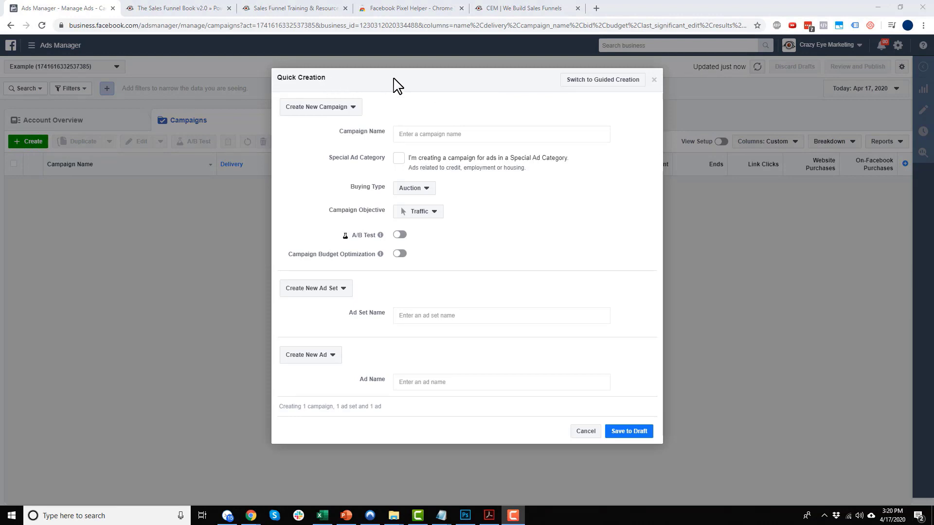
drag(279, 76, 348, 85)
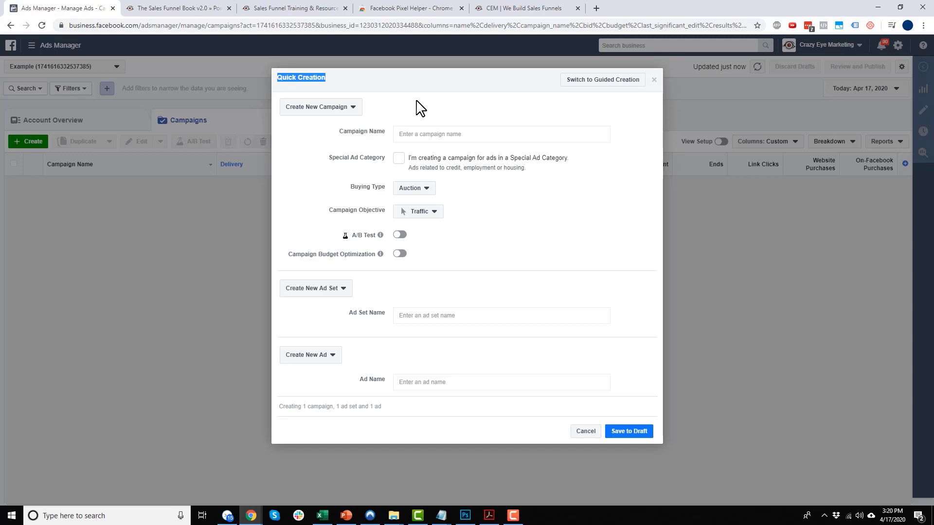
click(589, 85)
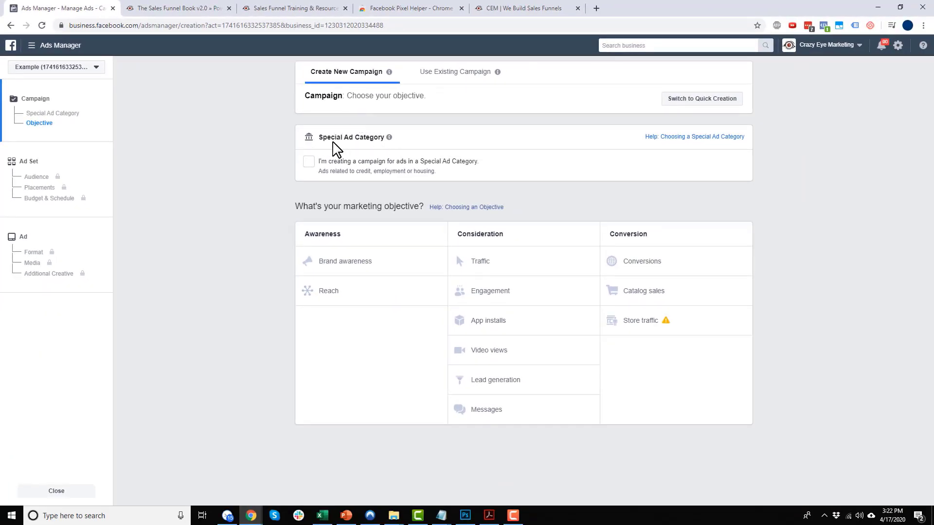
mouse_move(334, 145)
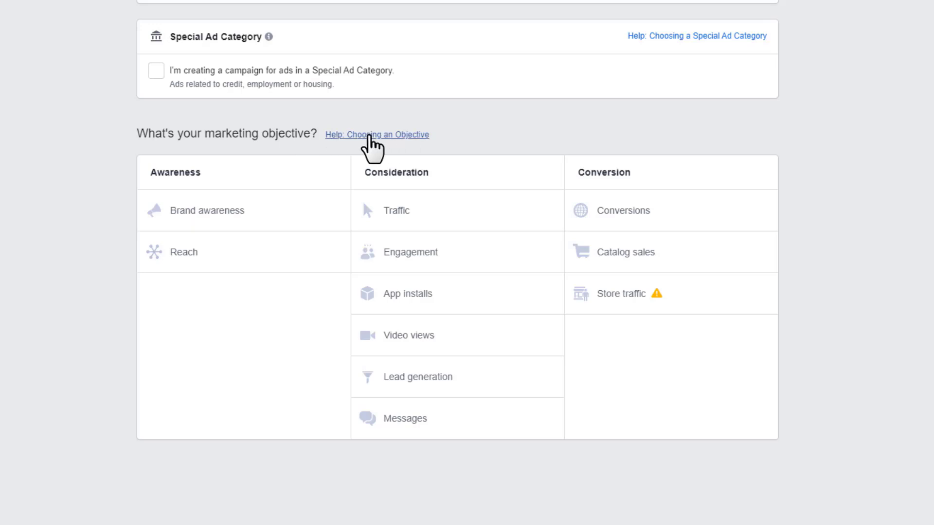
Open the help on choosing an objective and read the Awareness, Consideration and Conversion objective descriptions.
click(392, 136)
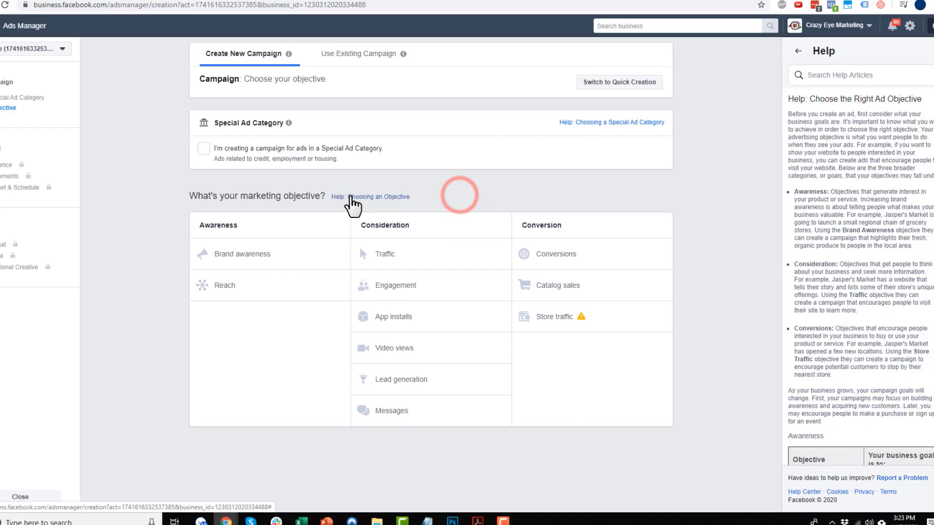
scroll(824, 192, down, 3)
scroll(826, 204, down, 2)
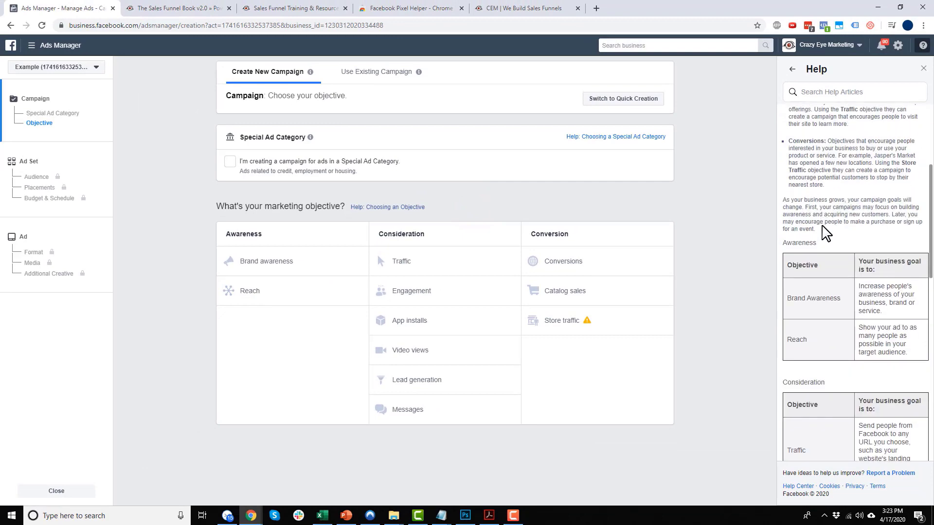
scroll(827, 219, up, 4)
scroll(844, 223, down, 2)
scroll(844, 222, down, 4)
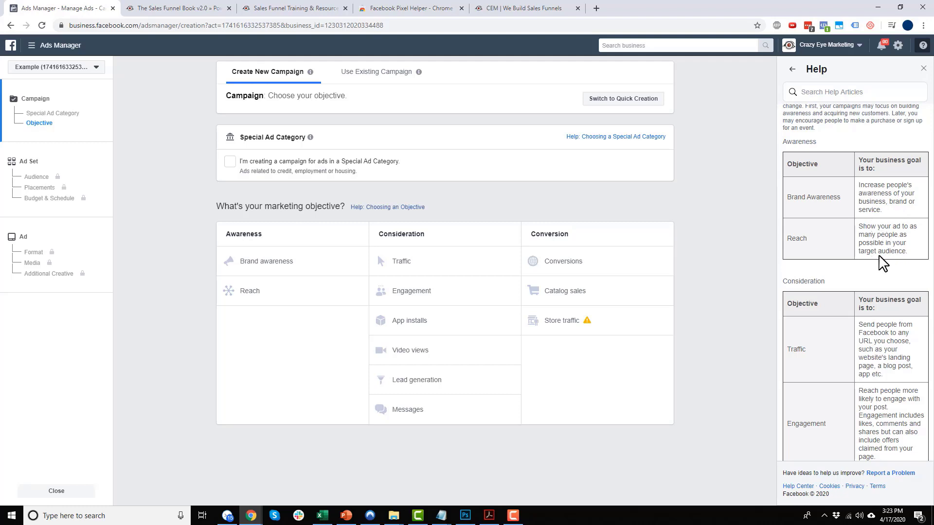
scroll(851, 258, down, 2)
scroll(821, 255, down, 3)
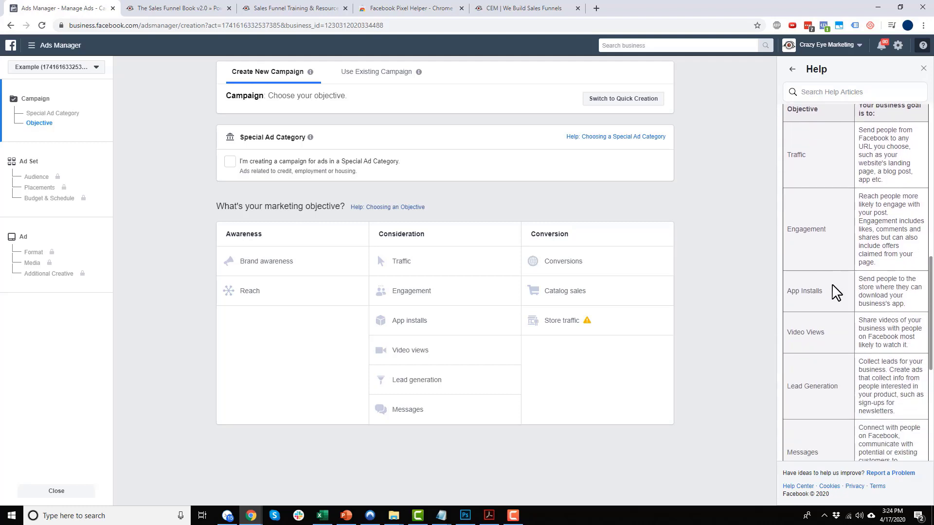
scroll(835, 311, down, 4)
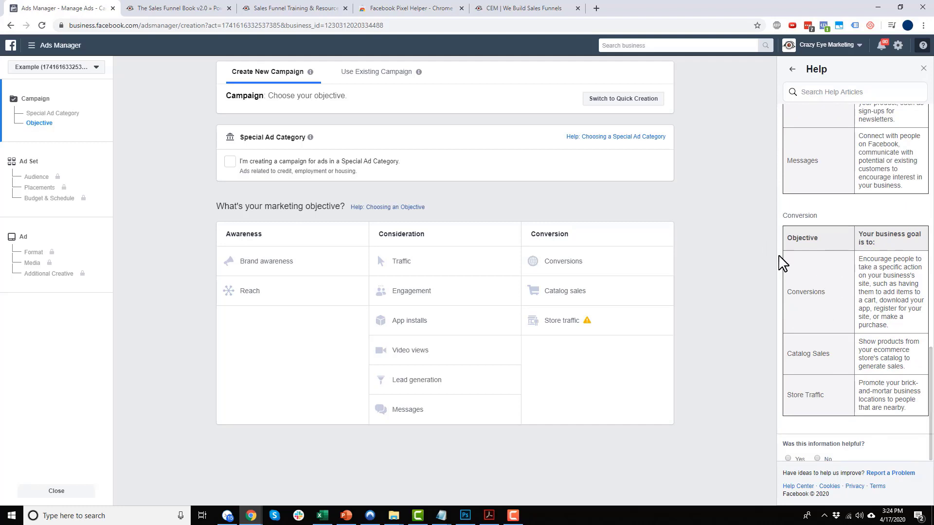
click(751, 238)
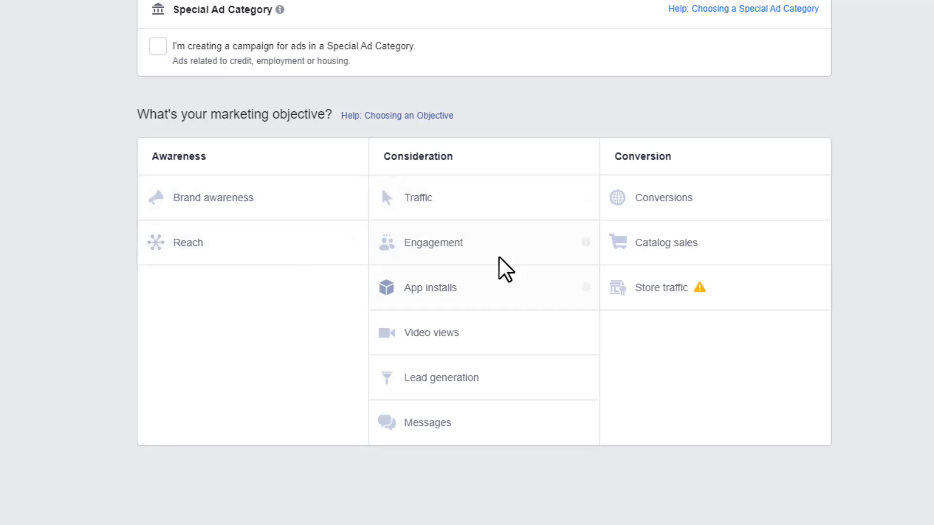
Choose Conversions as the marketing objective and name the campaign "Demo - Conversions".
mouse_move(541, 197)
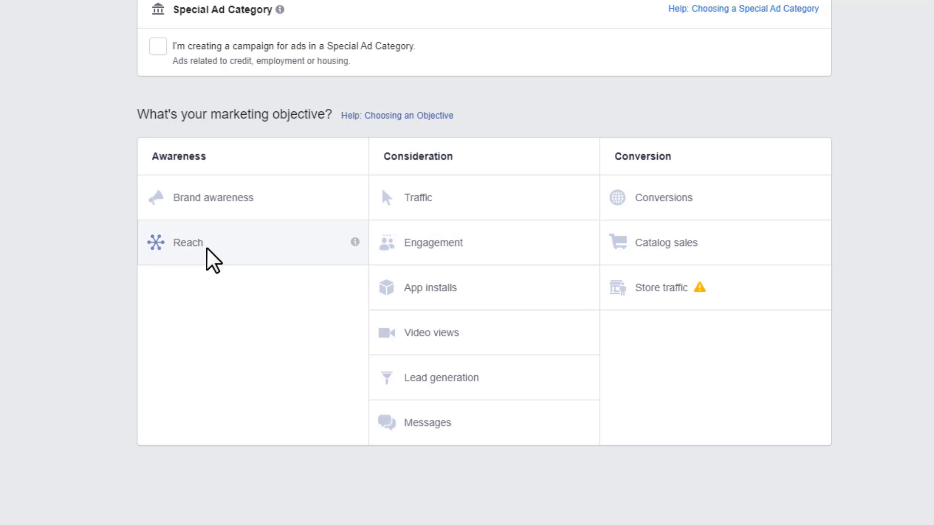
click(660, 201)
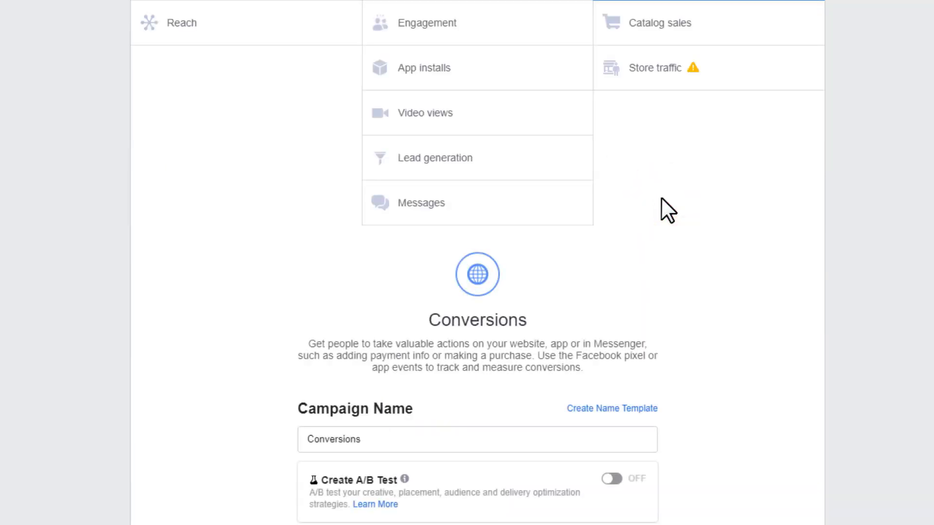
scroll(633, 229, down, 3)
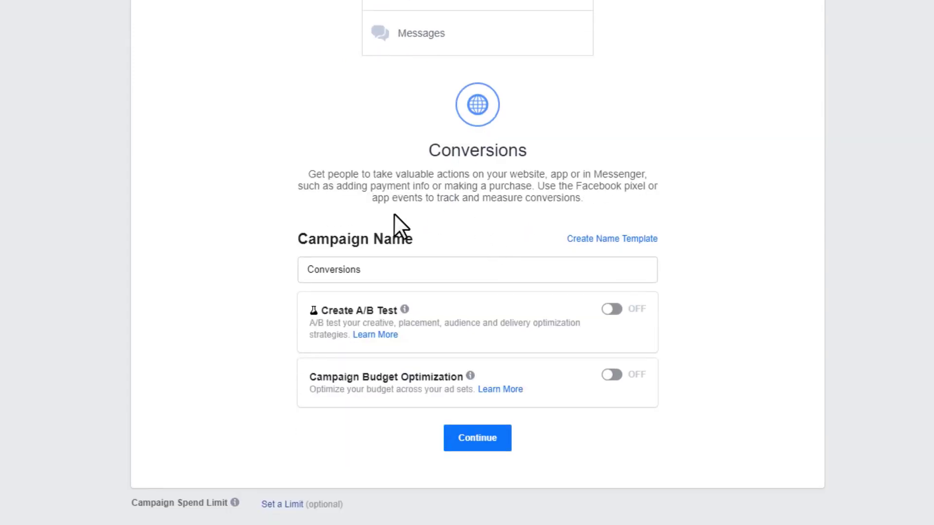
double_click(393, 271)
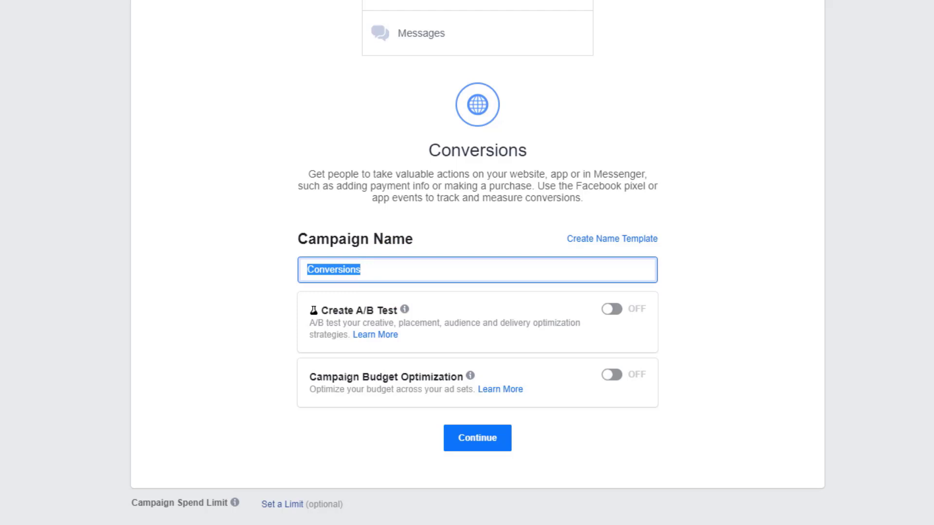
text(Demo)
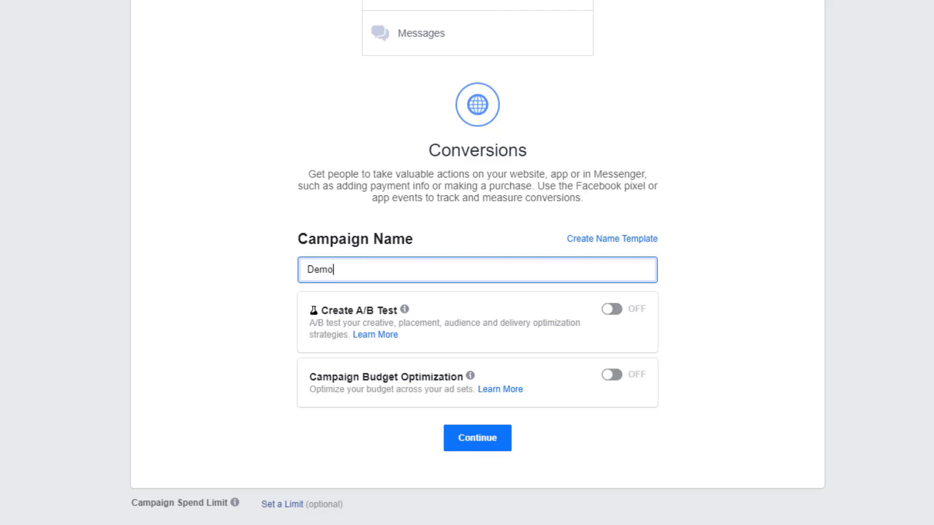
text( - Conversions)
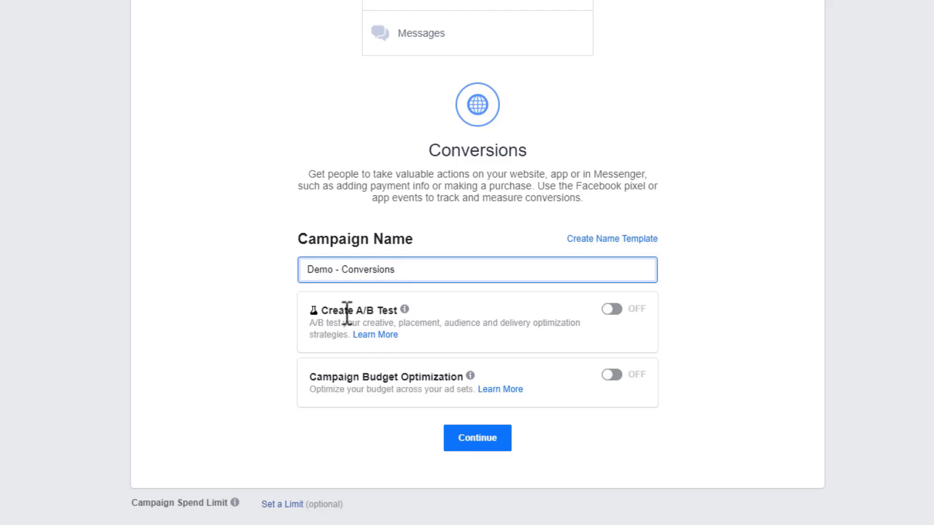
Check the A/B test and budget optimization explanations, turning Campaign Budget Optimization on to view its options and off again.
mouse_move(403, 312)
mouse_move(471, 376)
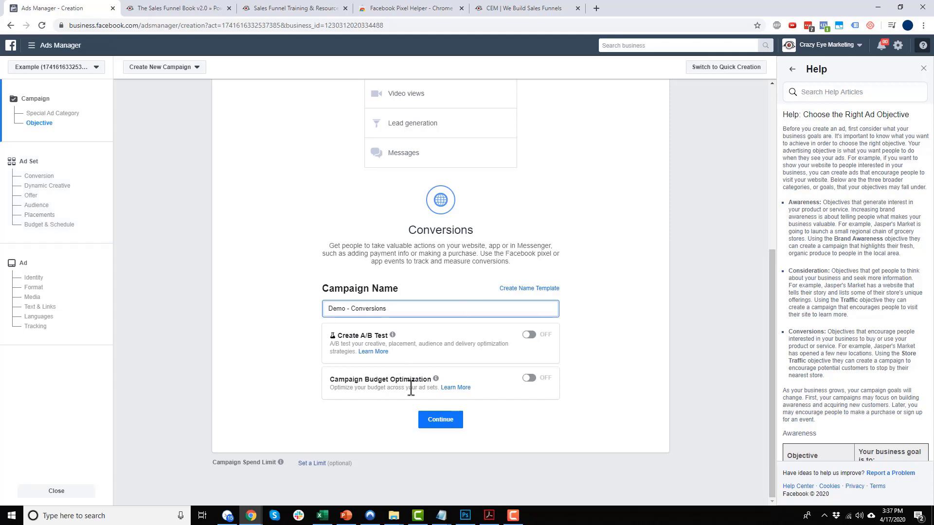
mouse_move(436, 379)
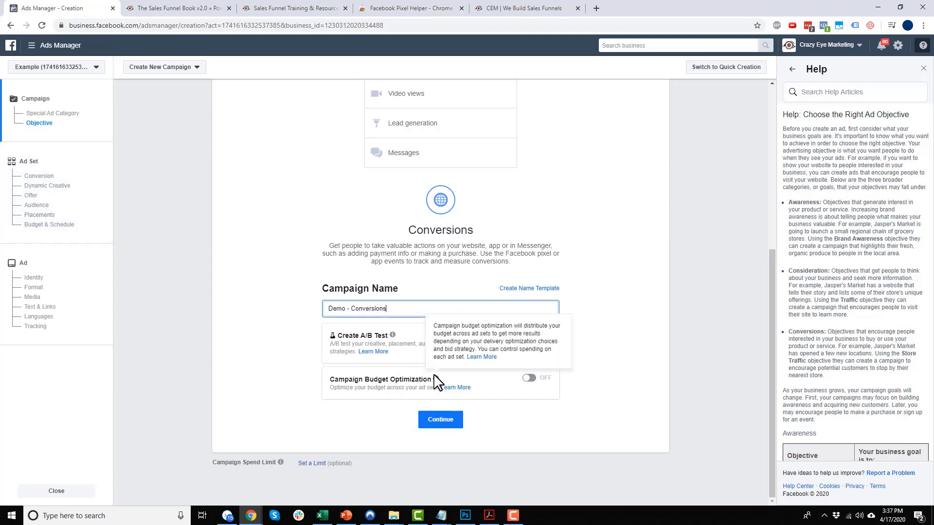
click(530, 388)
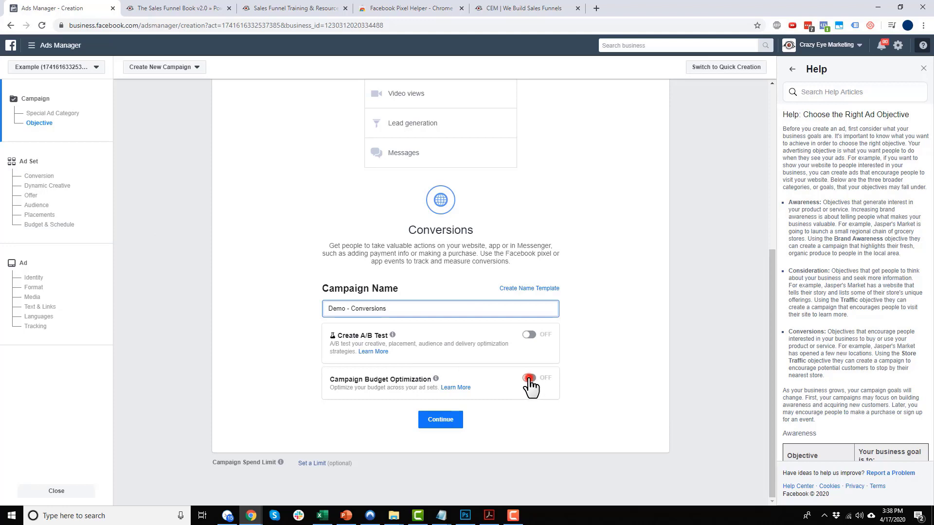
scroll(194, 246, down, 1)
scroll(182, 252, down, 1)
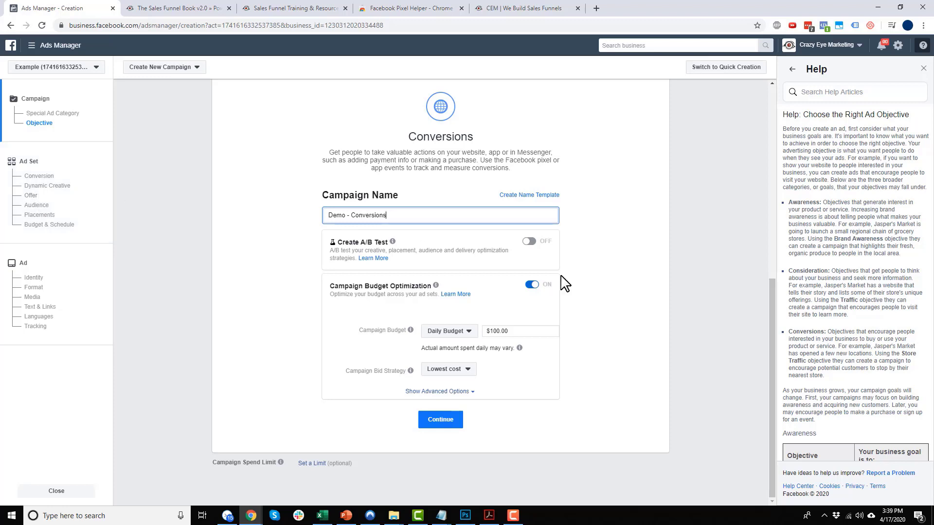
mouse_move(436, 286)
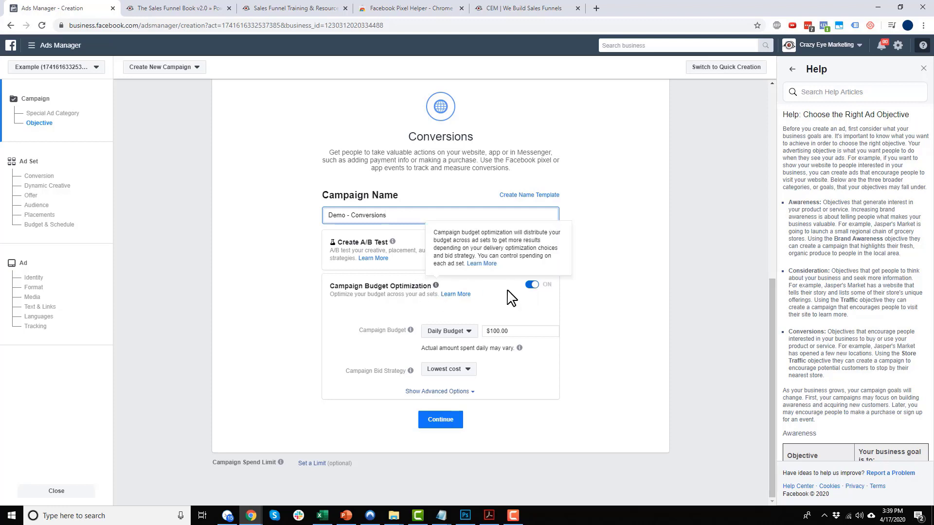
click(533, 286)
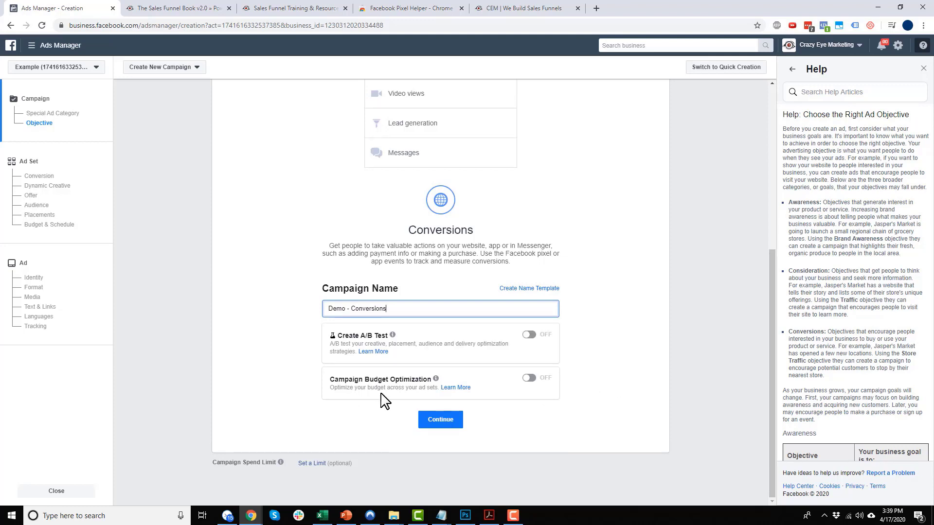
Continue to the campaign's ad set settings and activate the ad set name for editing.
mouse_move(435, 383)
click(442, 427)
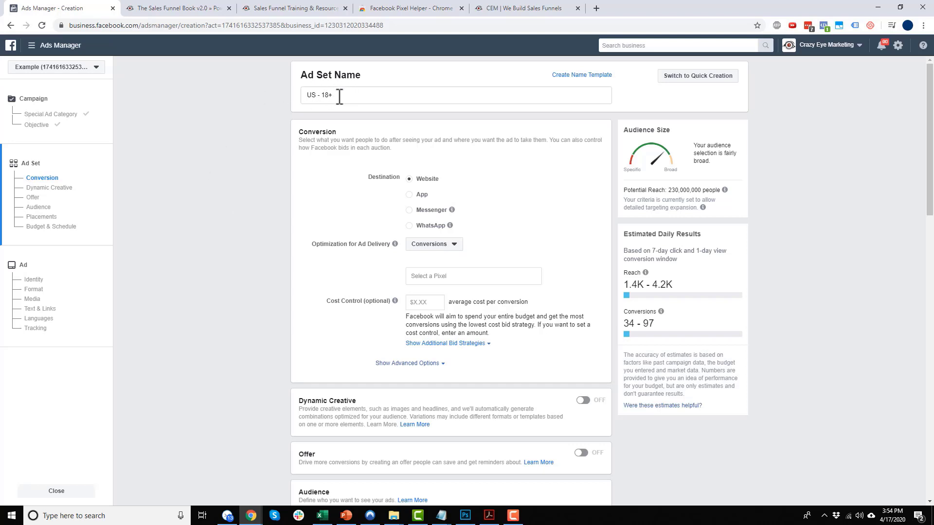
click(365, 95)
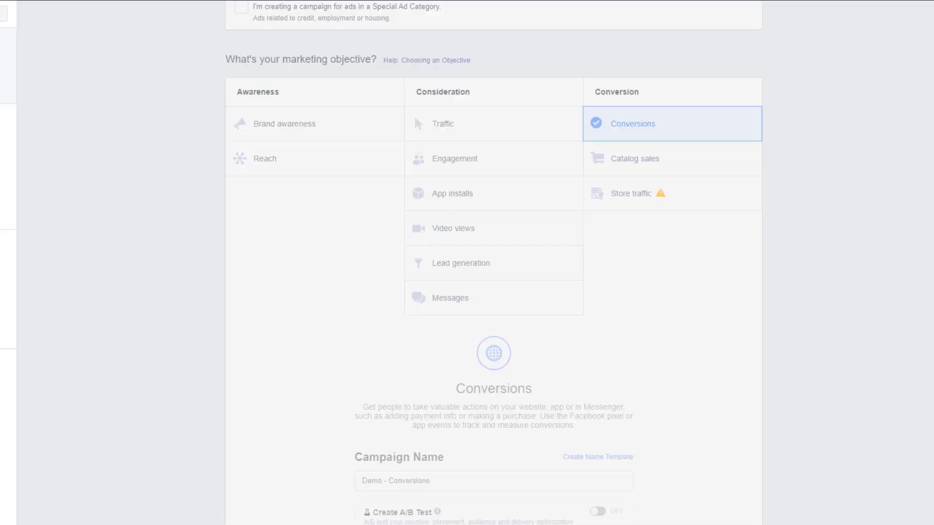
Change the campaign's marketing objective to Video views and continue to its ad set settings.
scroll(281, 161, down, 3)
scroll(529, 223, up, 2)
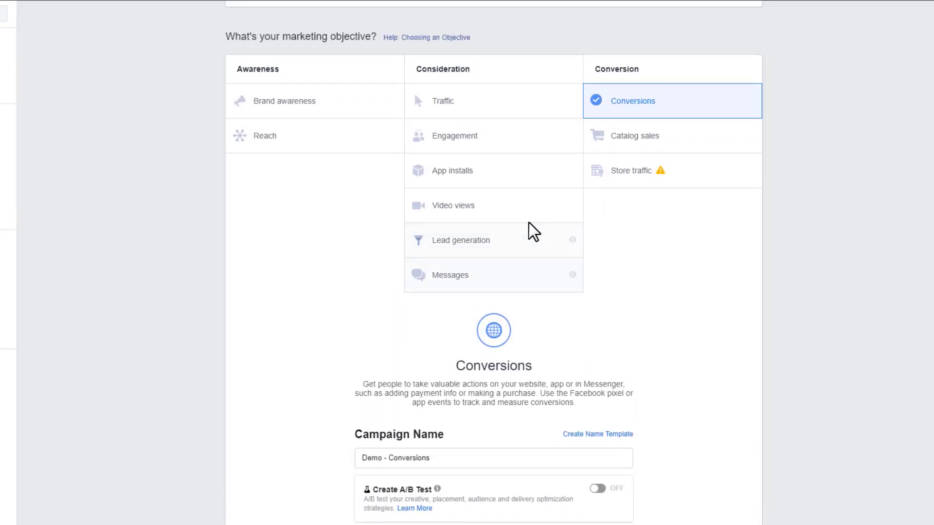
click(462, 224)
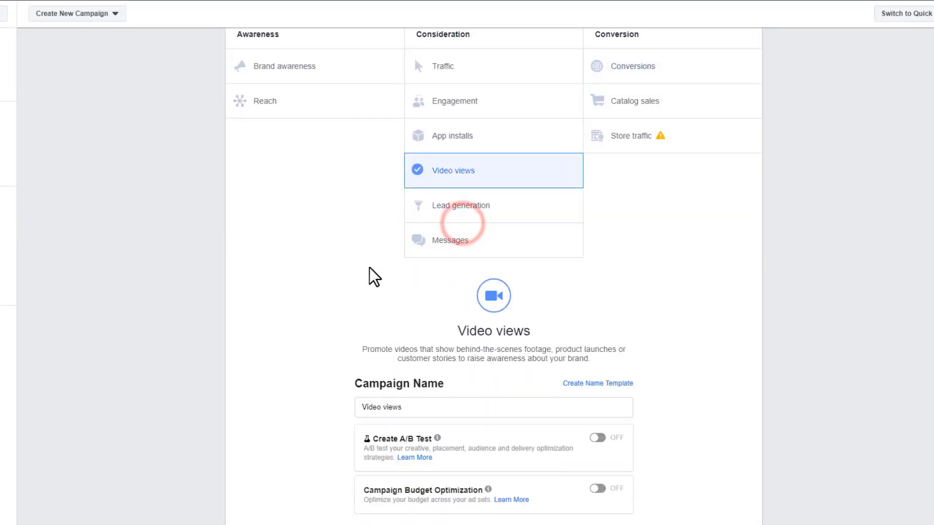
scroll(369, 269, down, 2)
click(495, 424)
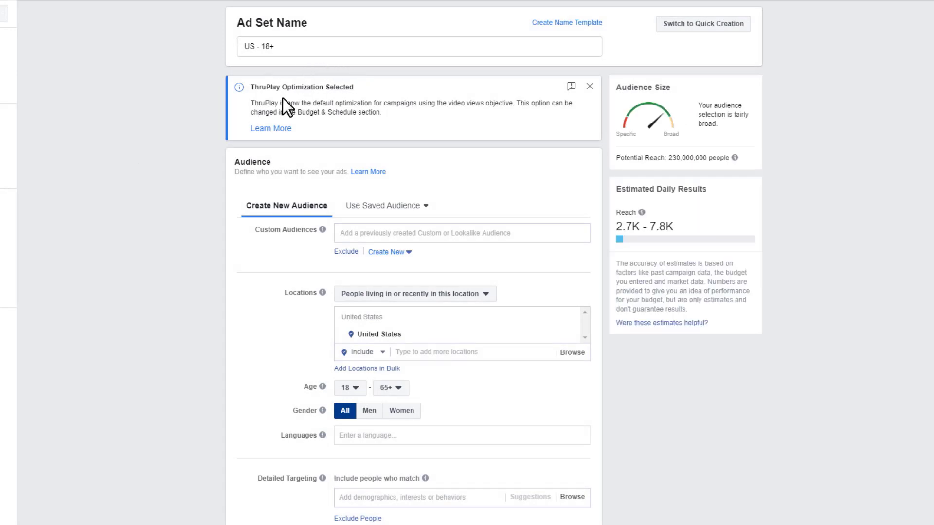
Read the ThruPlay optimization notice on the ad set and look through its linked help article.
drag(246, 88, 334, 87)
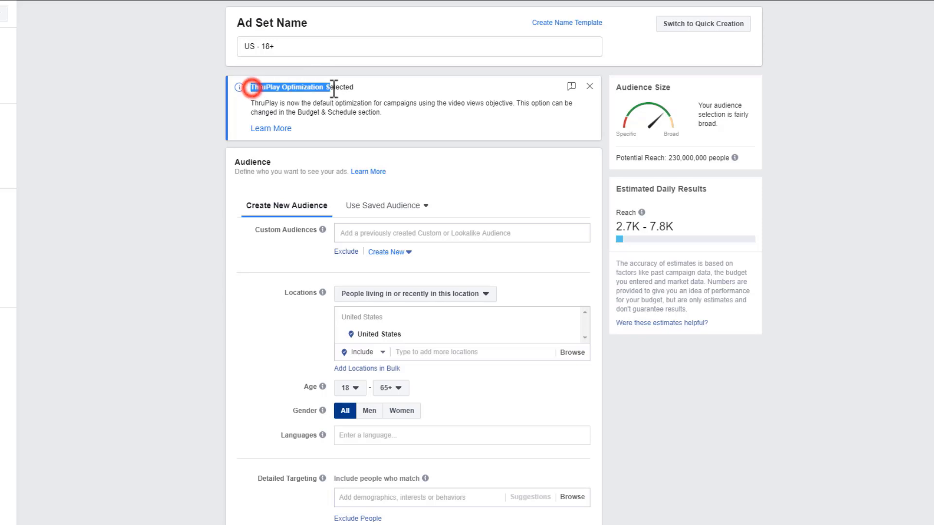
click(330, 87)
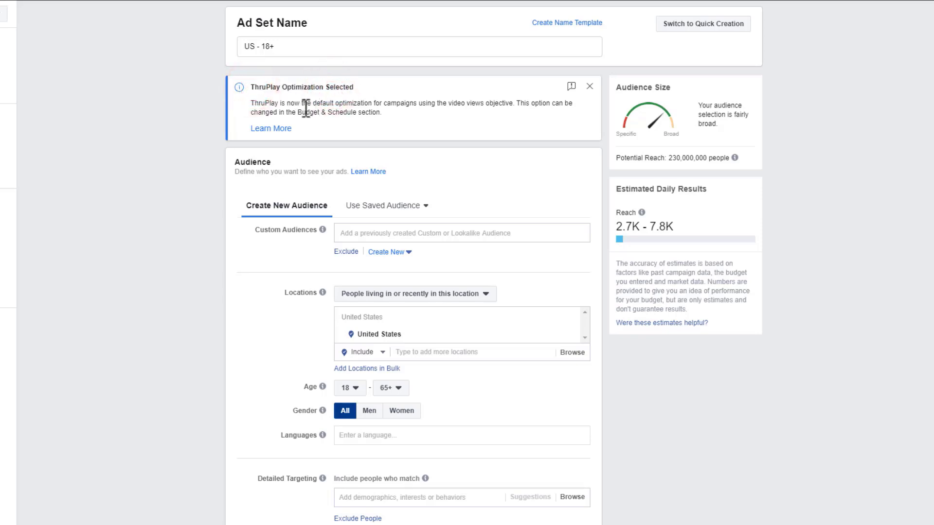
drag(259, 103, 270, 103)
drag(471, 103, 567, 128)
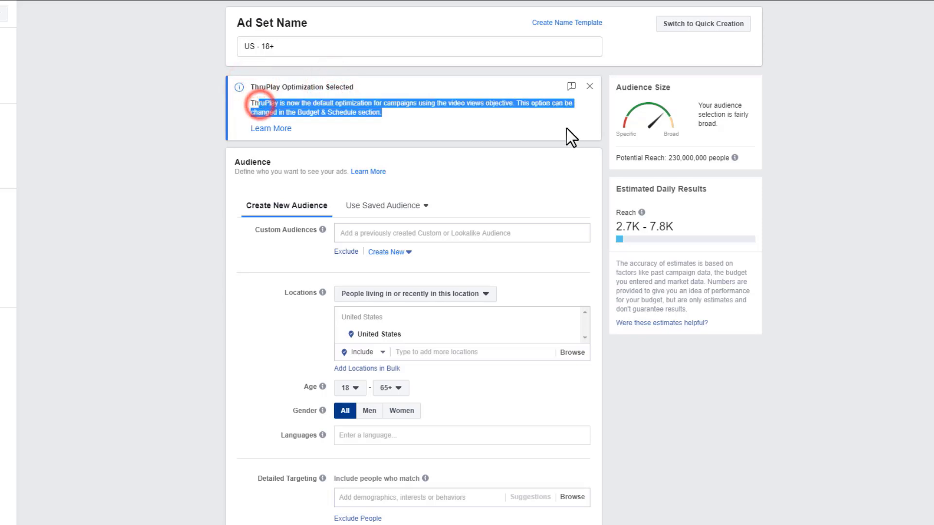
click(533, 113)
click(270, 129)
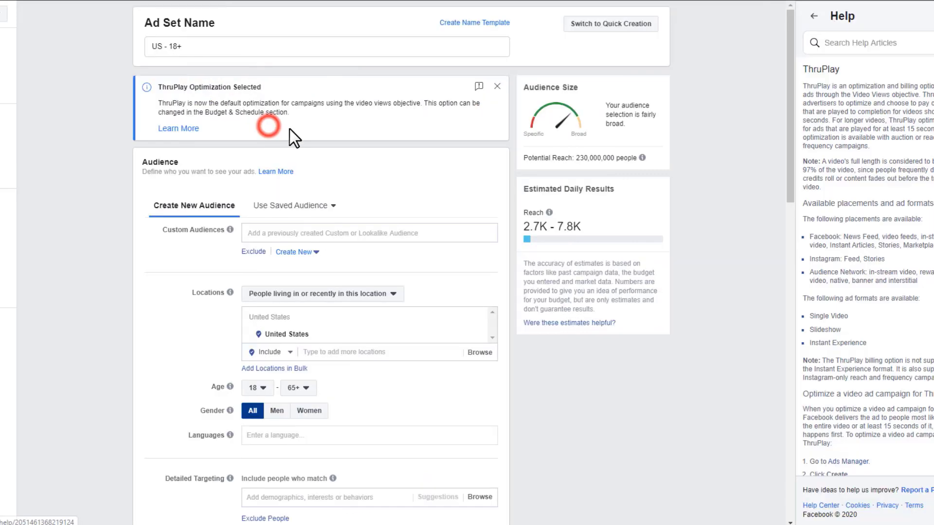
scroll(887, 244, down, 4)
scroll(911, 217, up, 4)
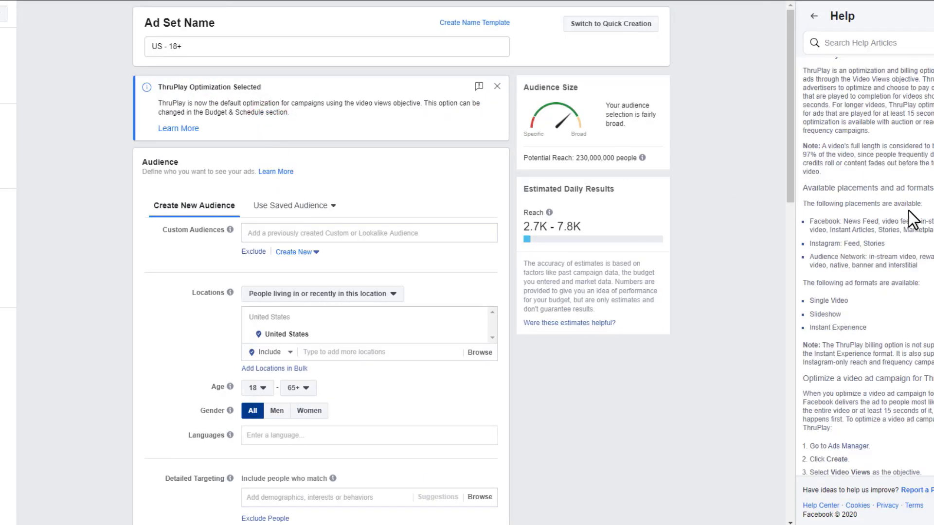
Close the ThruPlay help, return to the campaign's objective selection and choose Conversions again.
click(932, 33)
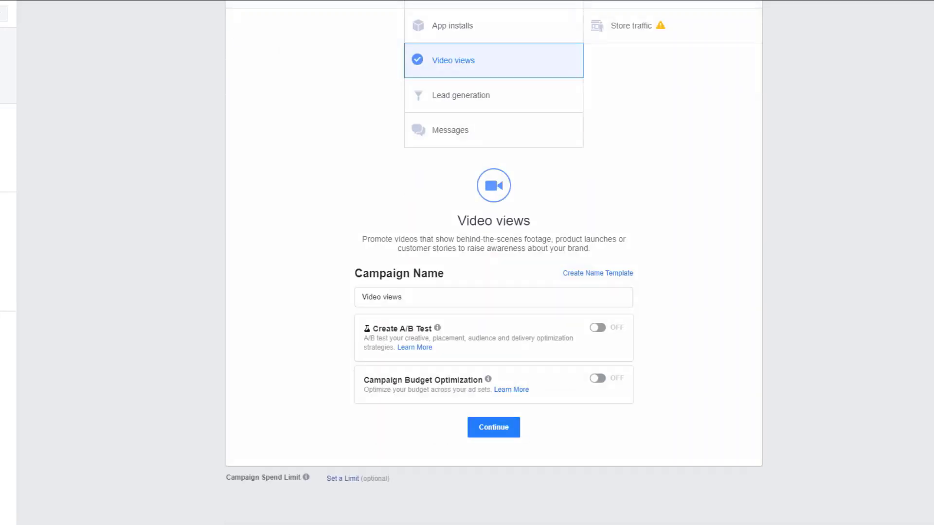
scroll(146, 90, up, 4)
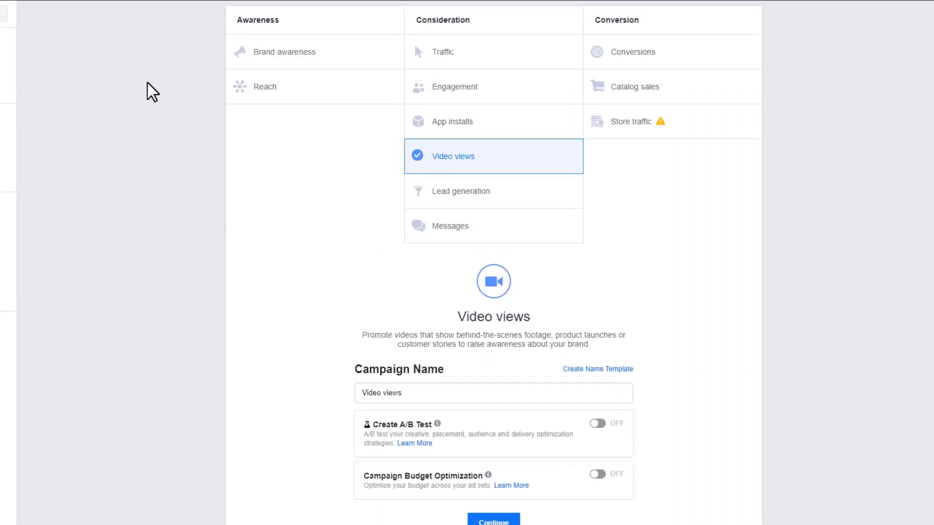
click(650, 111)
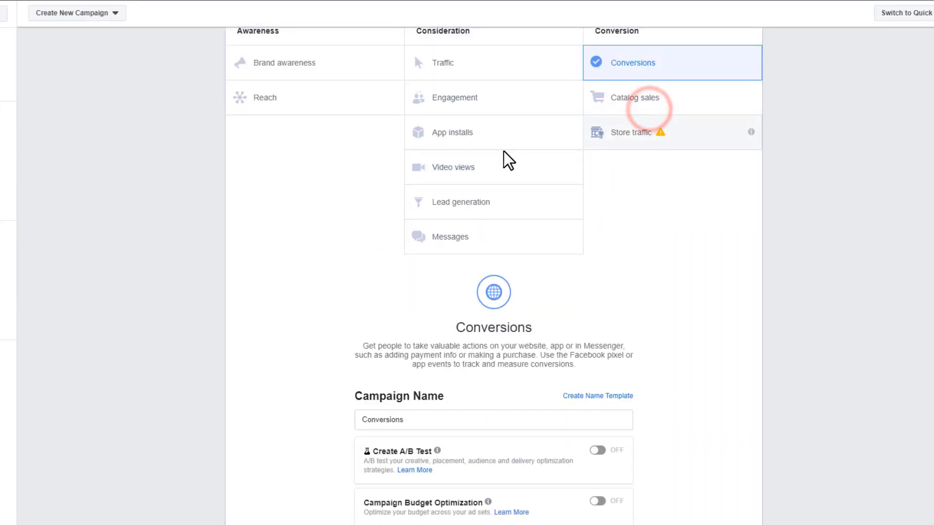
Continue to the ad set settings and look through the Optimization for Ad Delivery choices, keeping Conversions.
scroll(398, 344, down, 3)
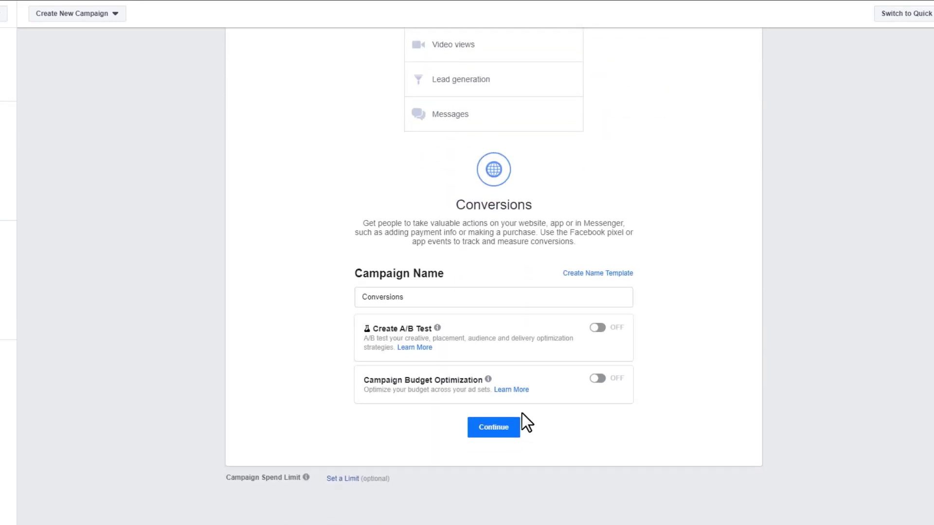
click(479, 428)
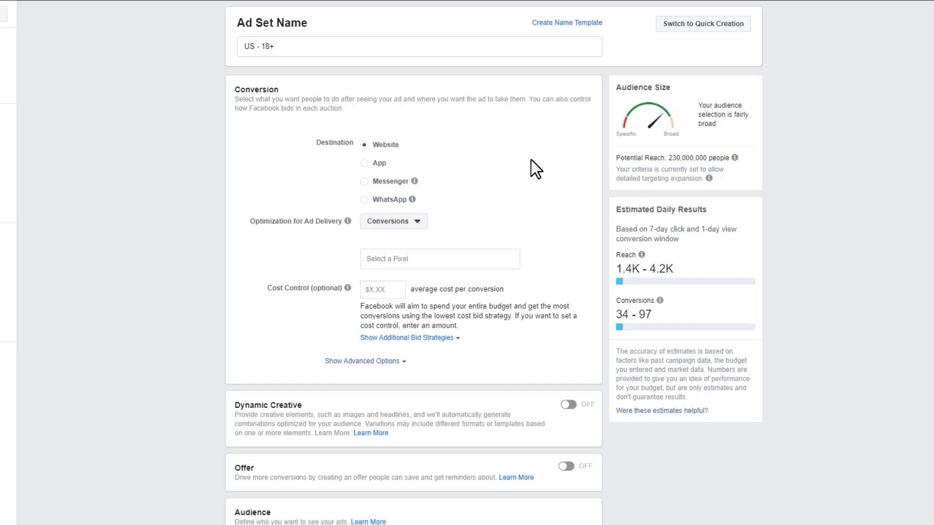
scroll(535, 160, down, 1)
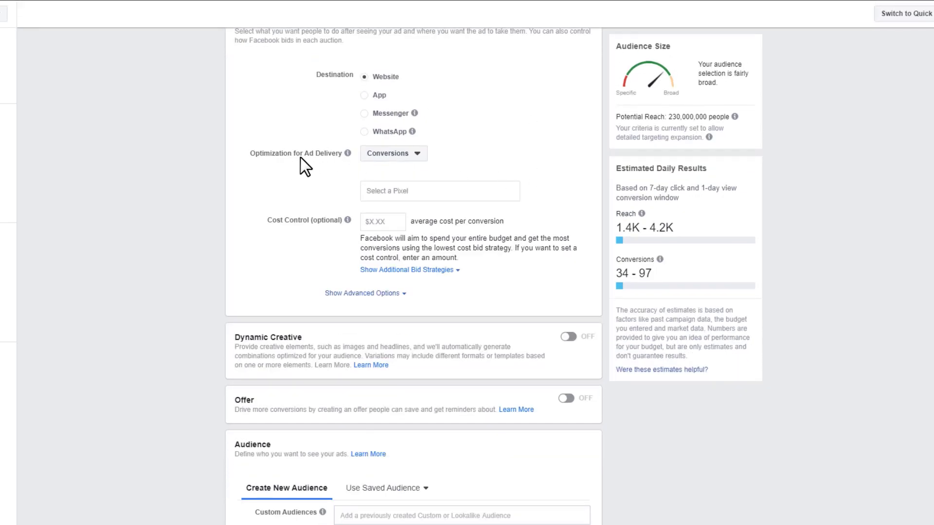
click(411, 154)
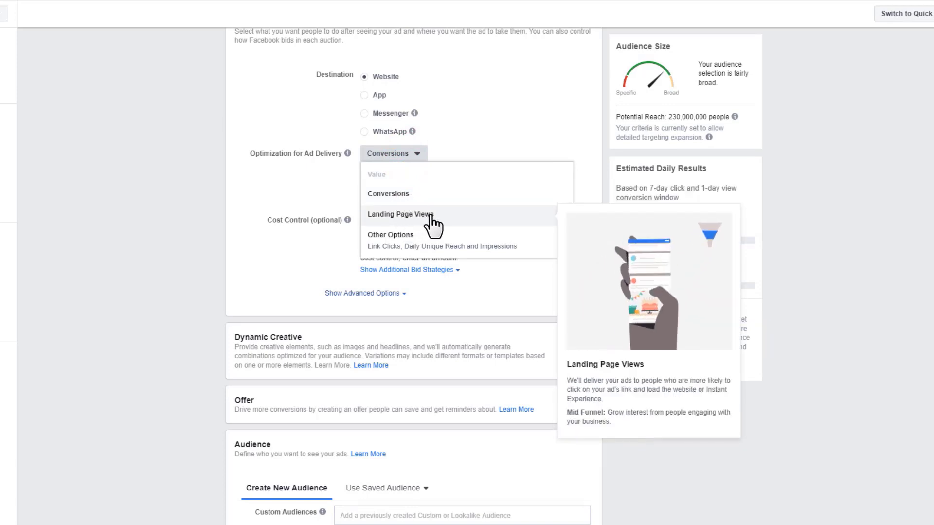
mouse_move(384, 241)
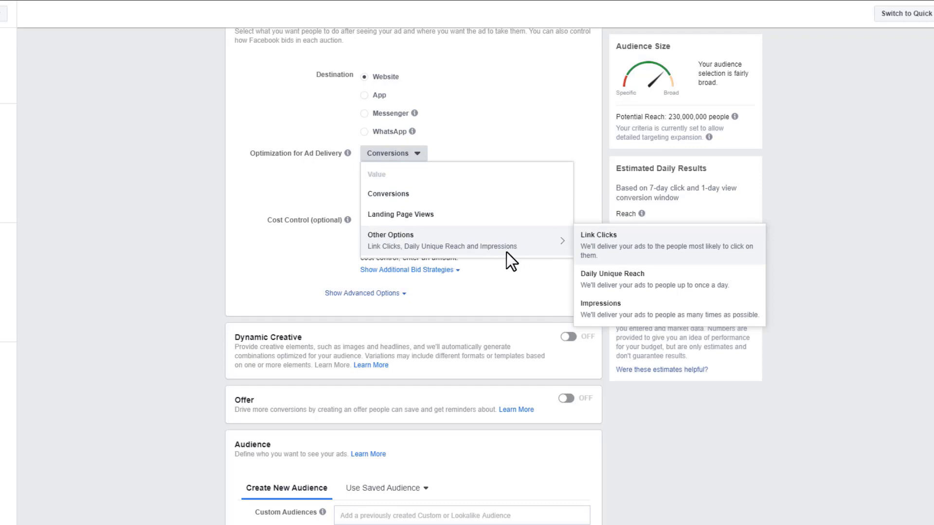
click(587, 98)
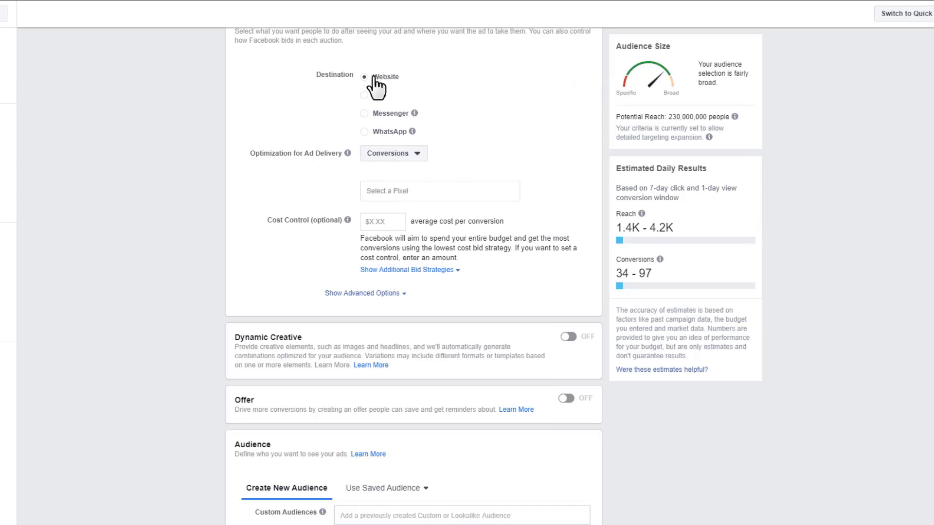
Select the Facebook Course v5 pixel for tracking the ad set's conversions.
click(413, 192)
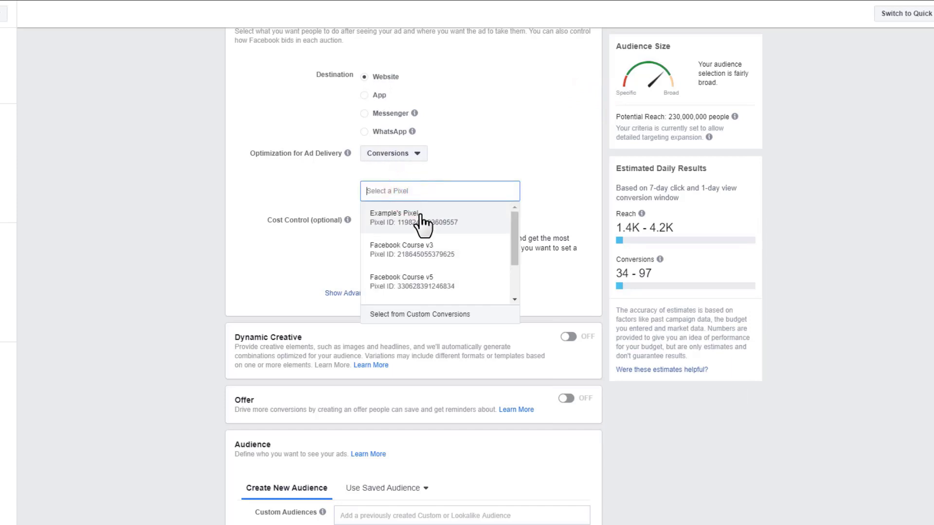
drag(515, 233, 512, 257)
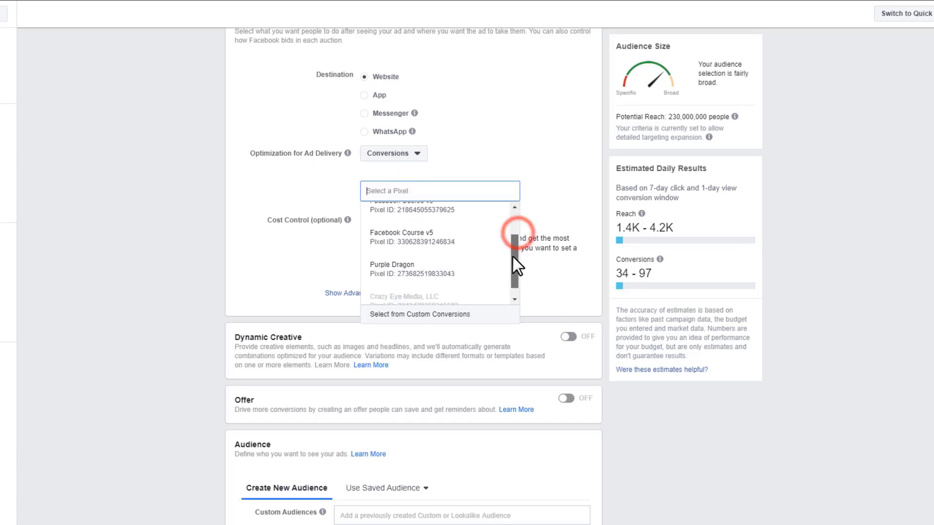
click(462, 241)
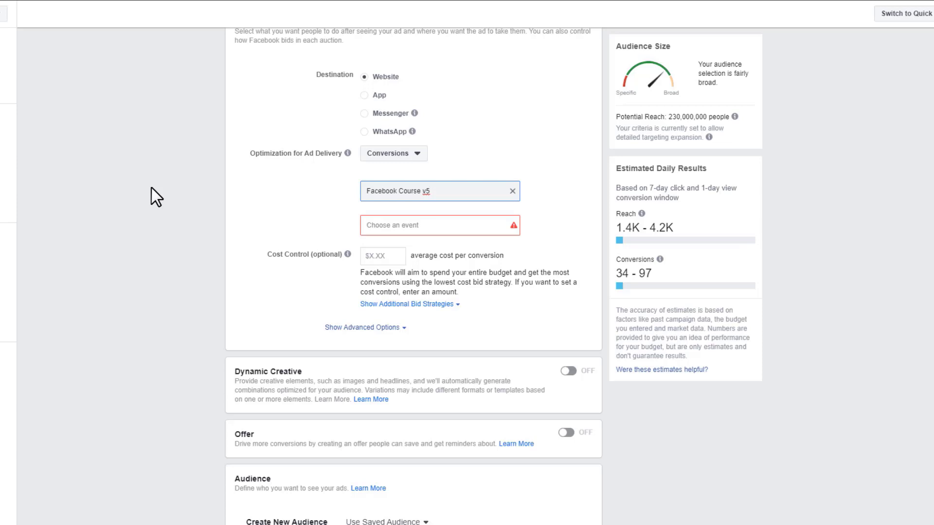
Look through the pixel's active and inactive events and choose Add to Cart as the conversion event.
click(404, 226)
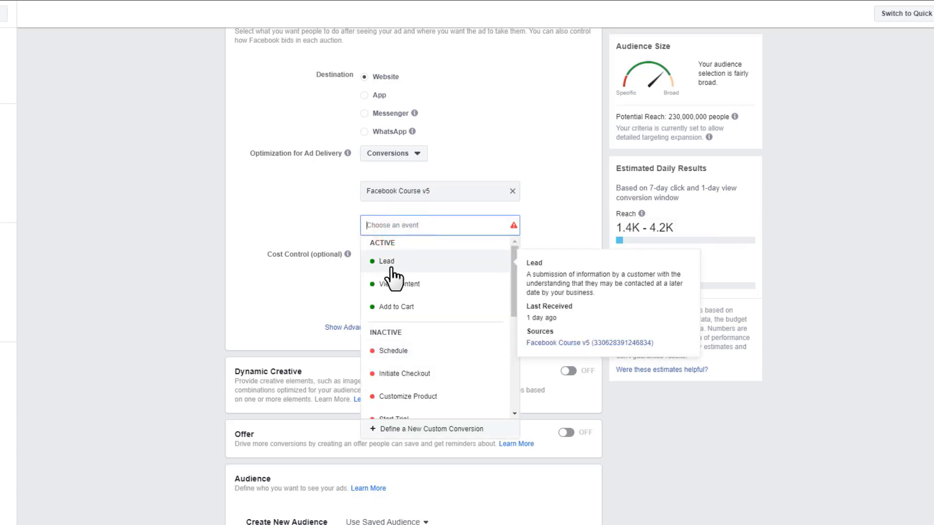
scroll(416, 304, down, 3)
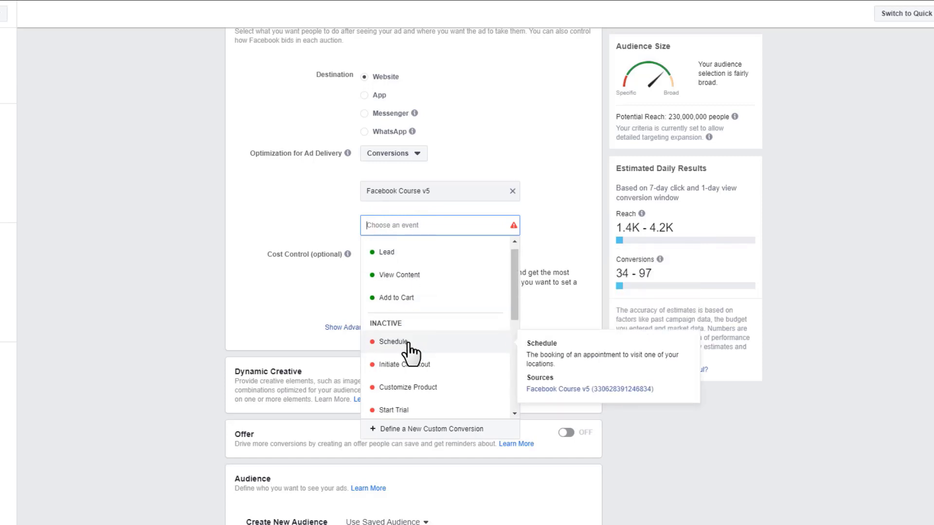
scroll(419, 321, down, 3)
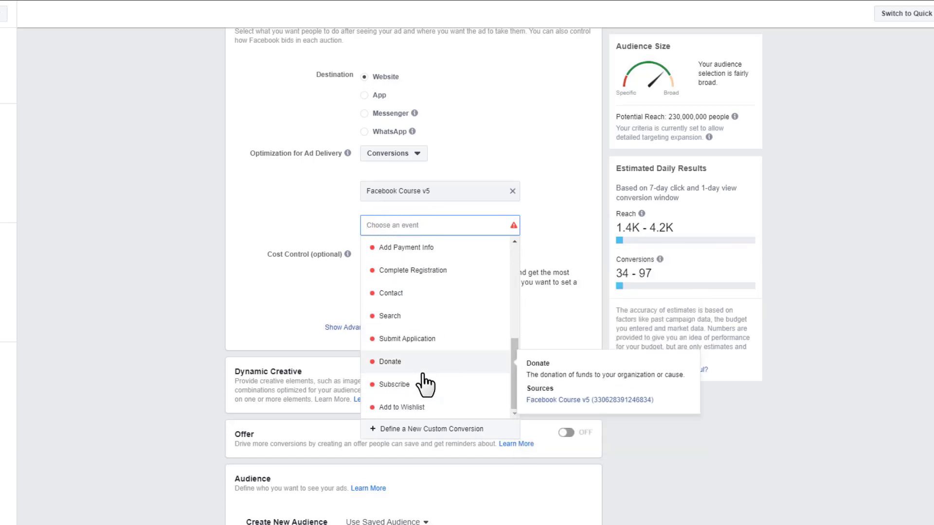
scroll(422, 384, up, 5)
scroll(421, 381, up, 1)
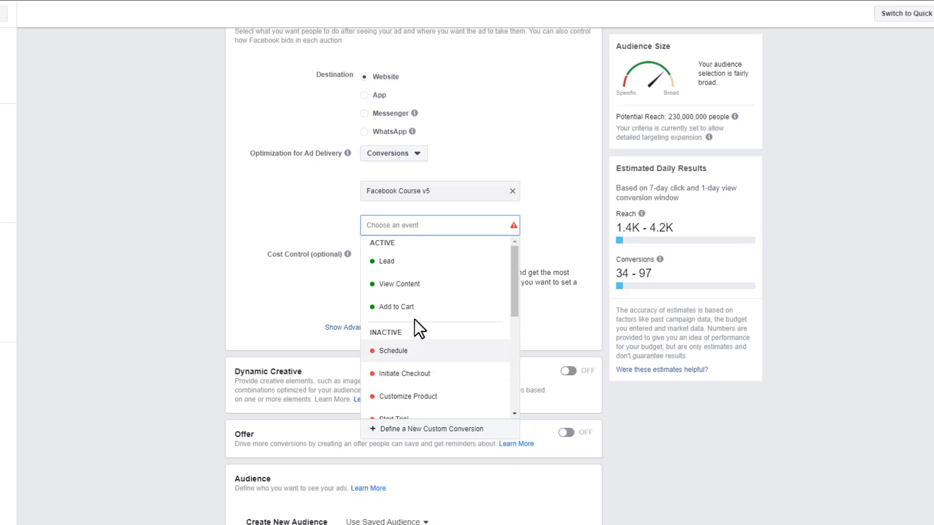
click(411, 306)
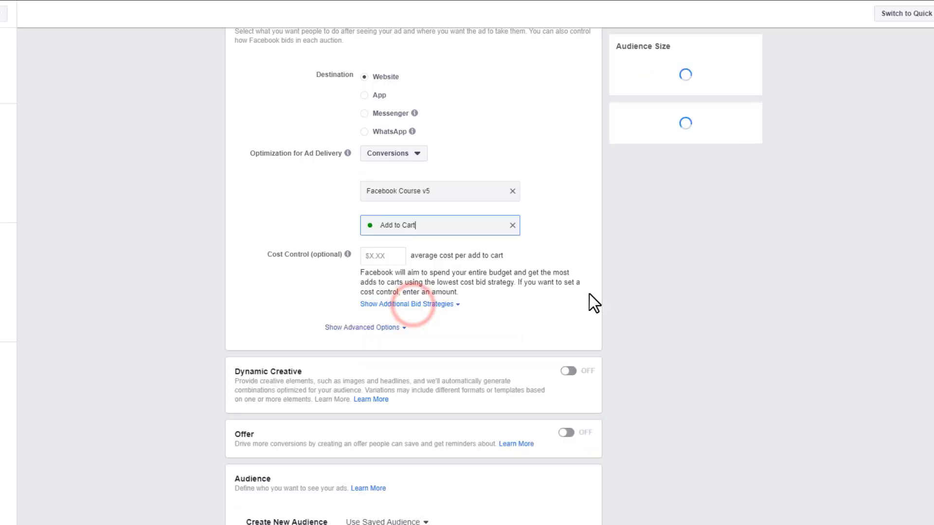
Show the advanced conversion options and keep the conversion window at 7 days click or 1 day view.
scroll(588, 295, down, 1)
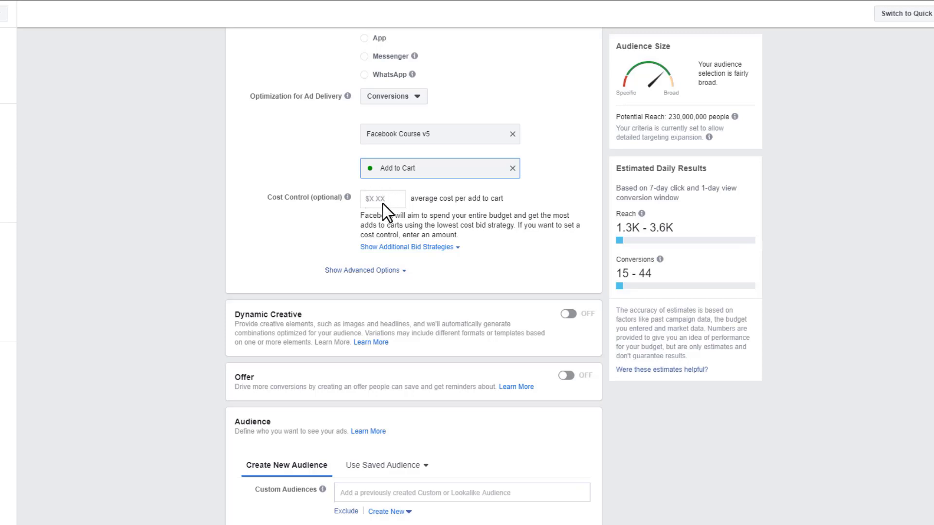
click(386, 271)
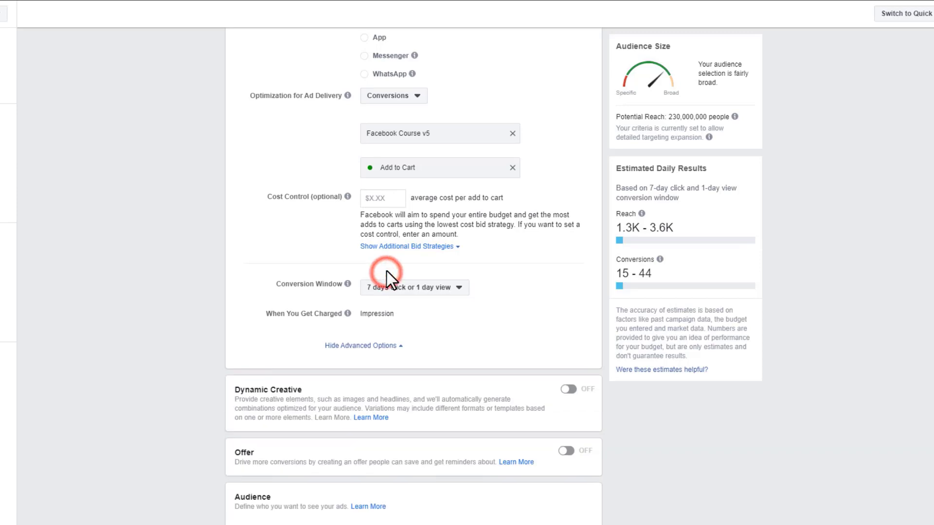
scroll(326, 267, down, 1)
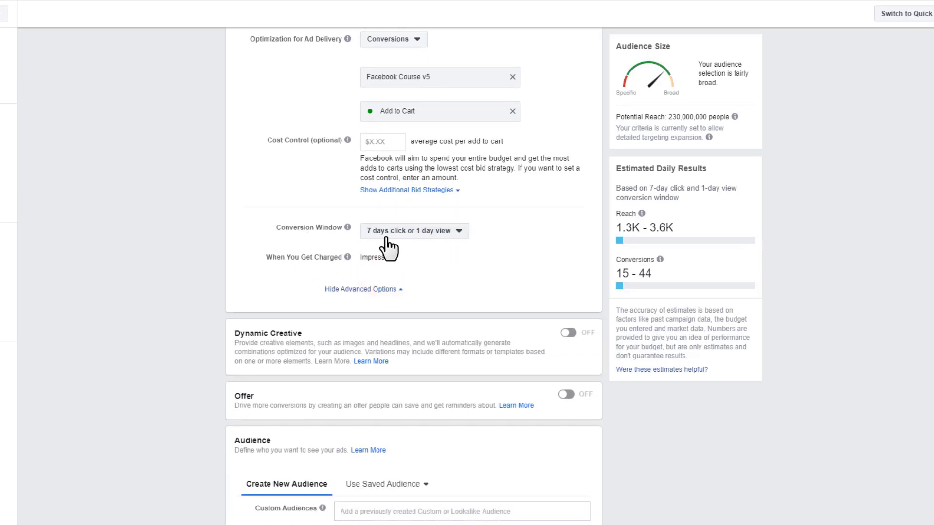
click(444, 234)
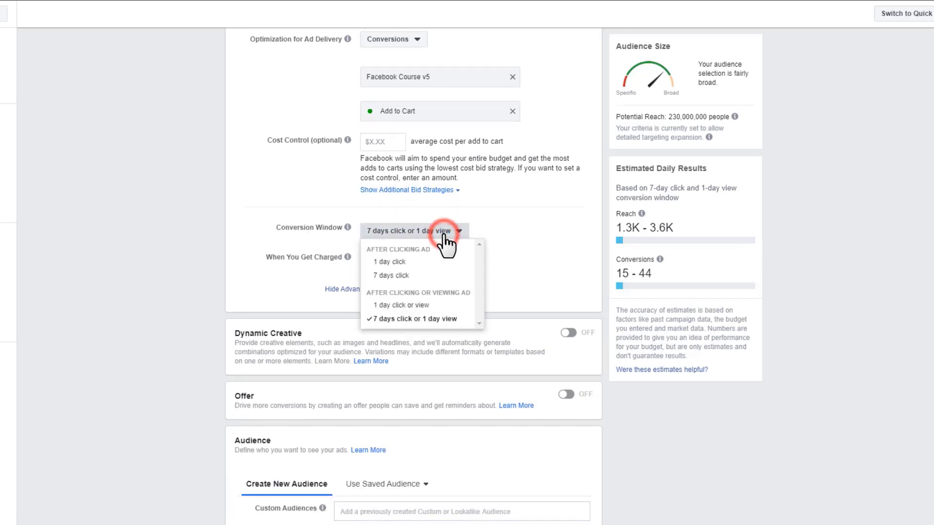
click(428, 317)
click(547, 271)
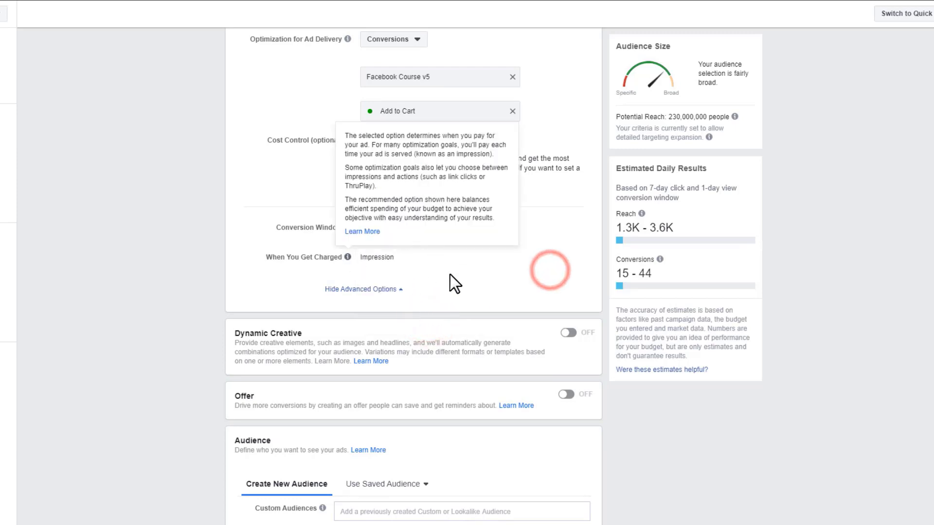
Turn on the Offer option for the ad set and select Crazy Eye Marketing as its Facebook Page.
scroll(445, 269, down, 3)
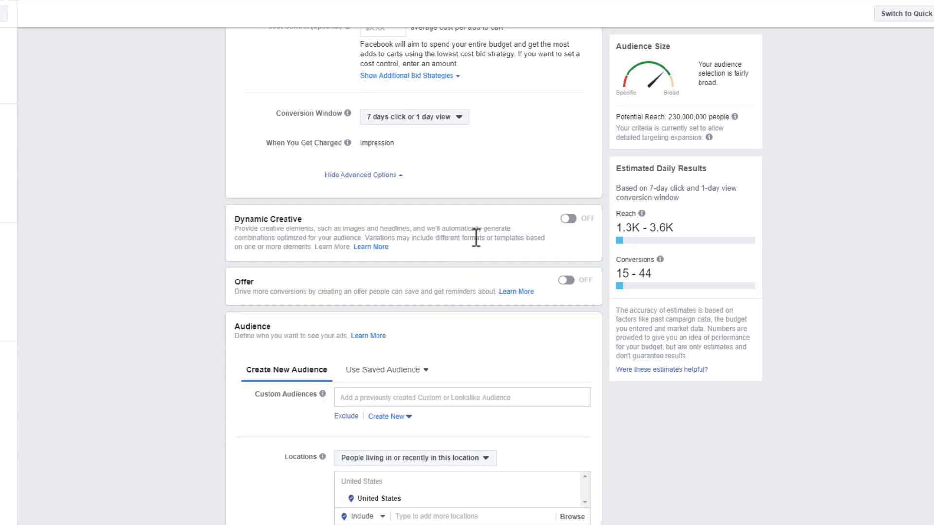
scroll(309, 179, down, 3)
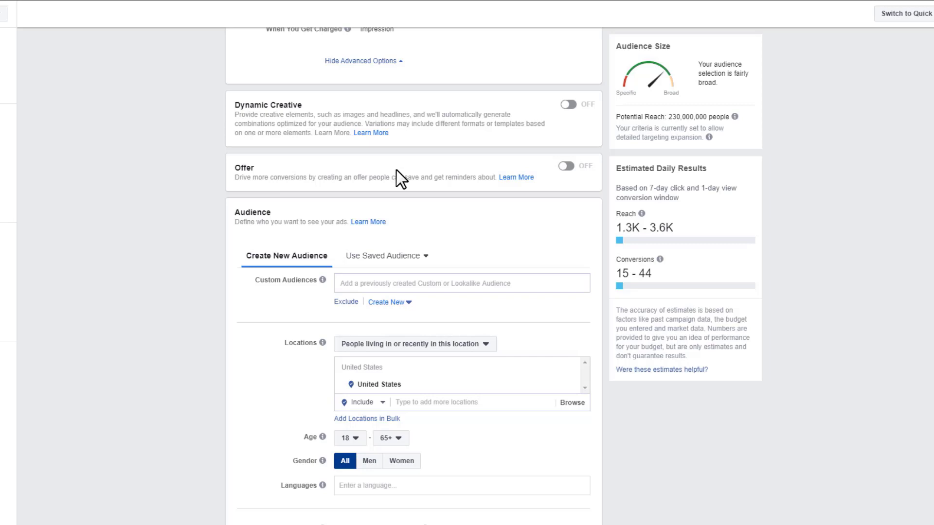
click(566, 166)
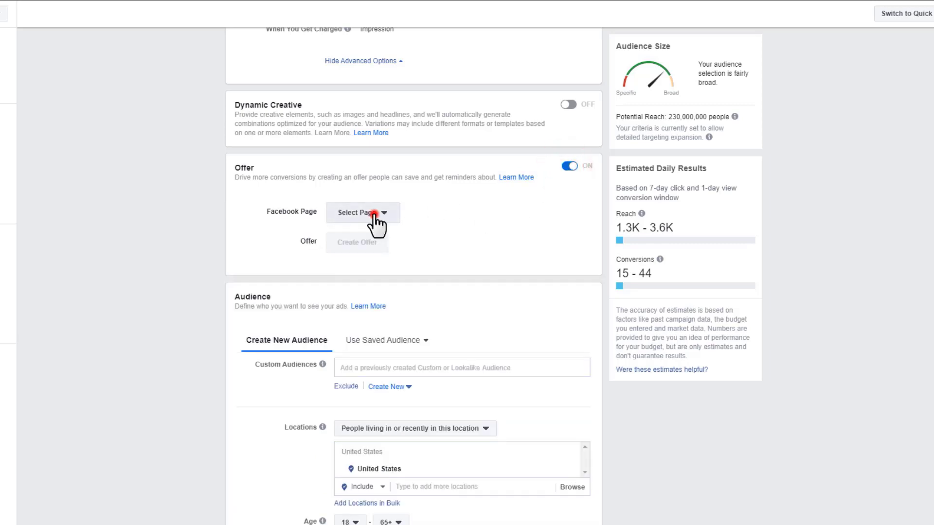
click(375, 214)
click(387, 277)
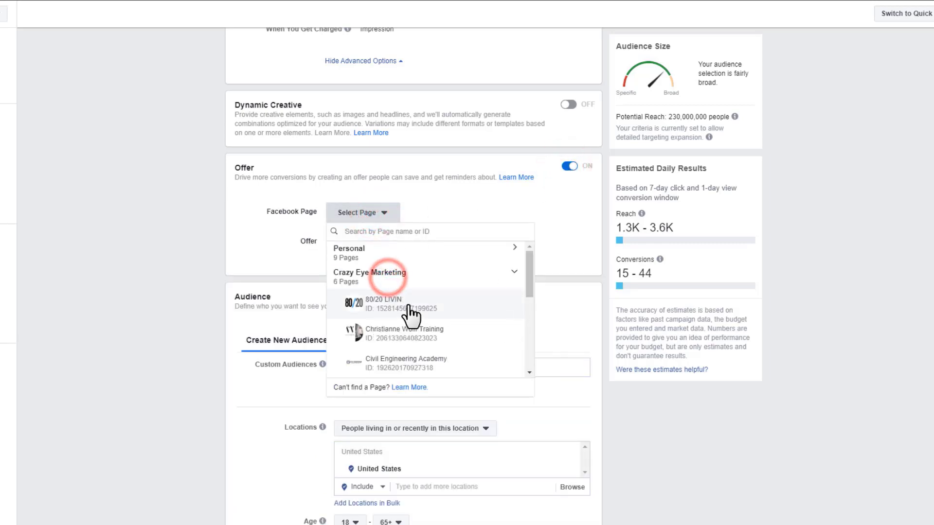
scroll(411, 313, down, 2)
click(389, 330)
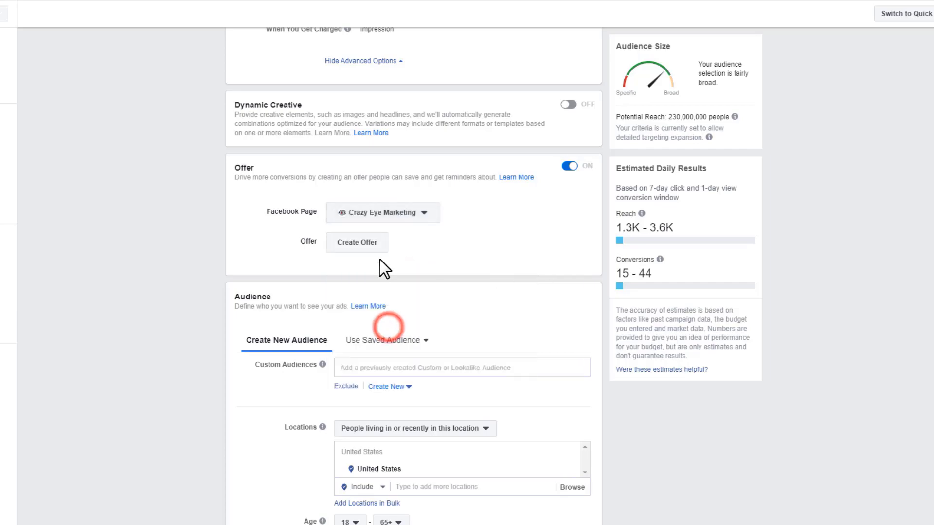
Review the Create Offer form with its Notification and Email previews without creating an offer, and turn the Offer option off.
click(346, 242)
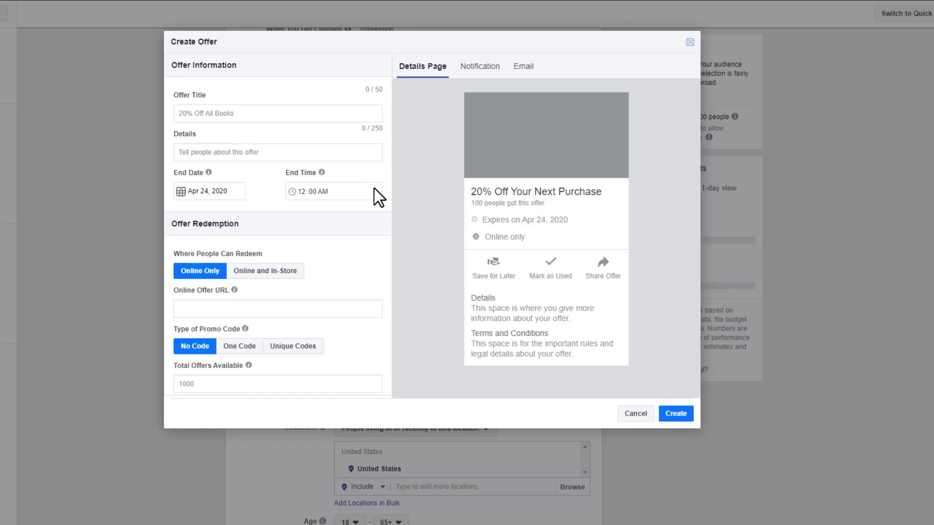
scroll(272, 258, down, 3)
scroll(275, 243, up, 3)
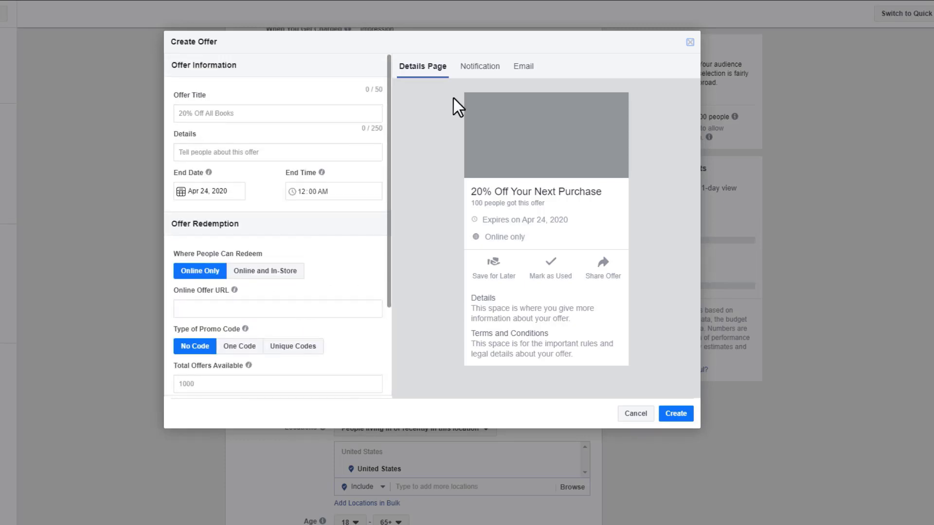
click(477, 66)
click(522, 66)
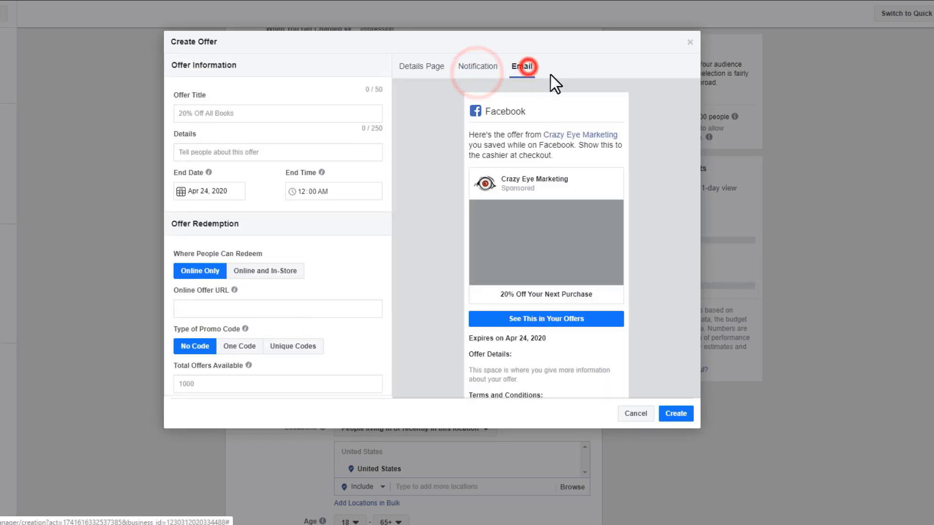
click(689, 43)
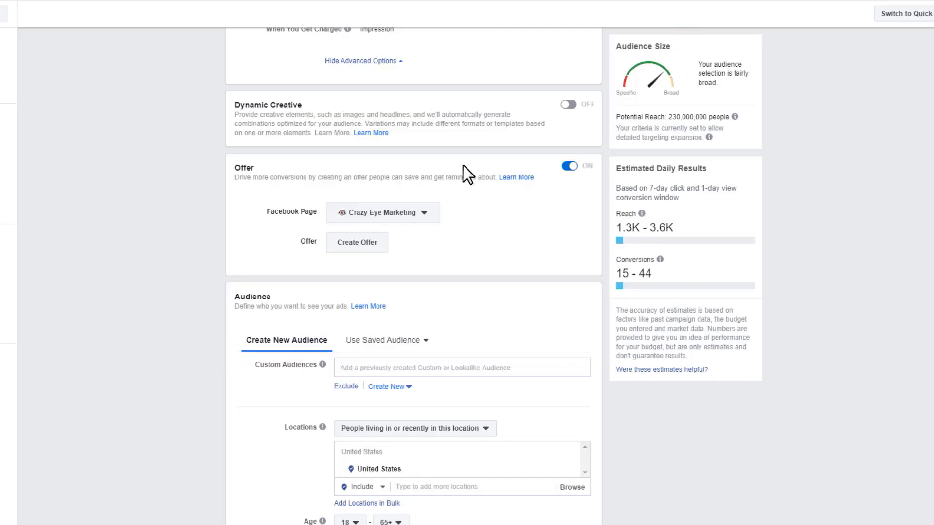
click(571, 168)
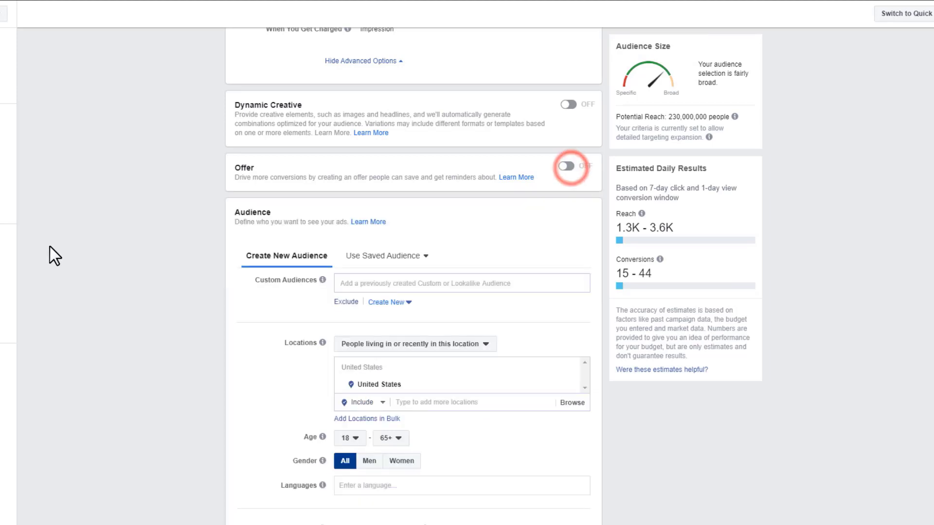
Examine the ad set's Audience settings, from custom audiences, locations, age, gender and languages to detailed targeting and connections.
scroll(179, 193, down, 1)
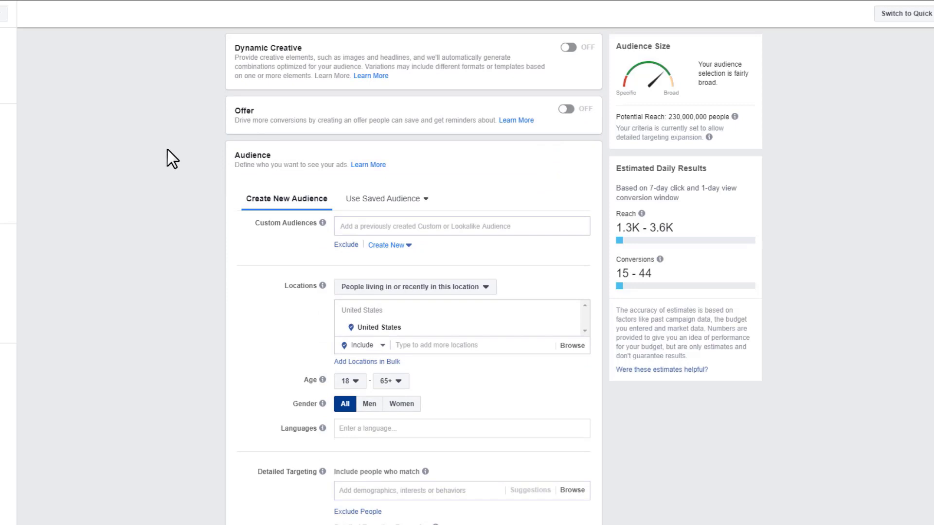
scroll(167, 150, down, 2)
click(202, 117)
scroll(229, 99, up, 1)
scroll(273, 129, down, 1)
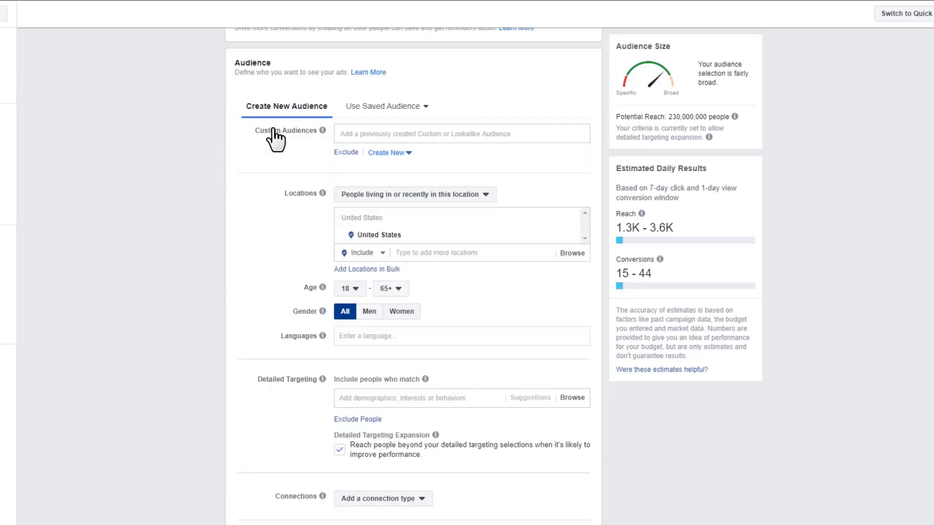
scroll(189, 159, down, 1)
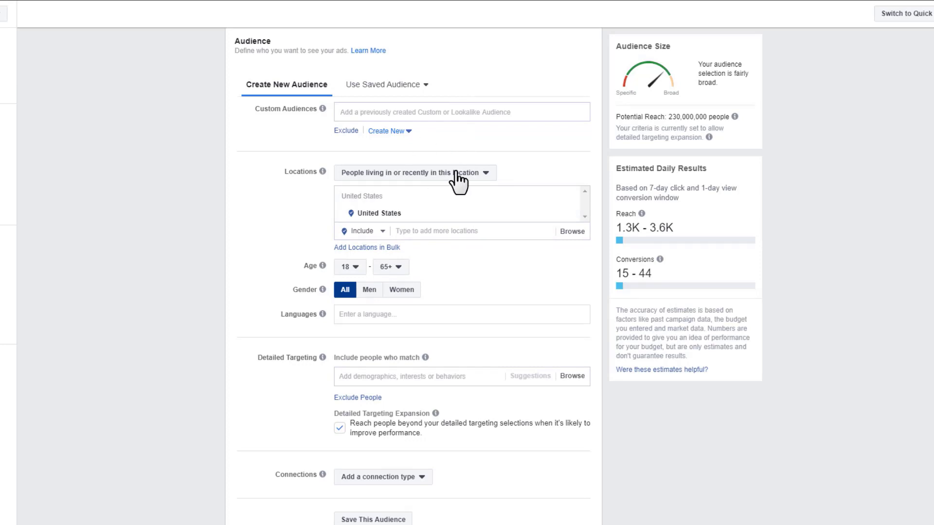
scroll(495, 184, down, 1)
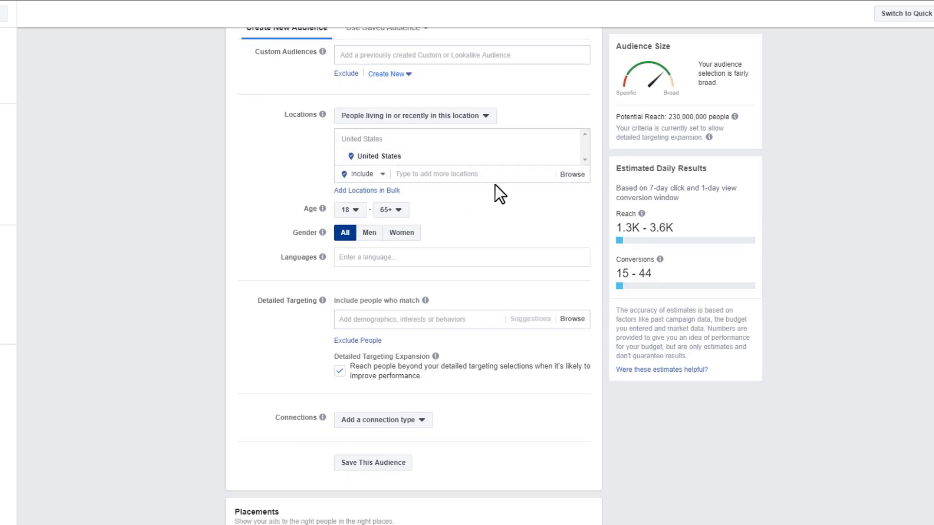
scroll(494, 206, down, 1)
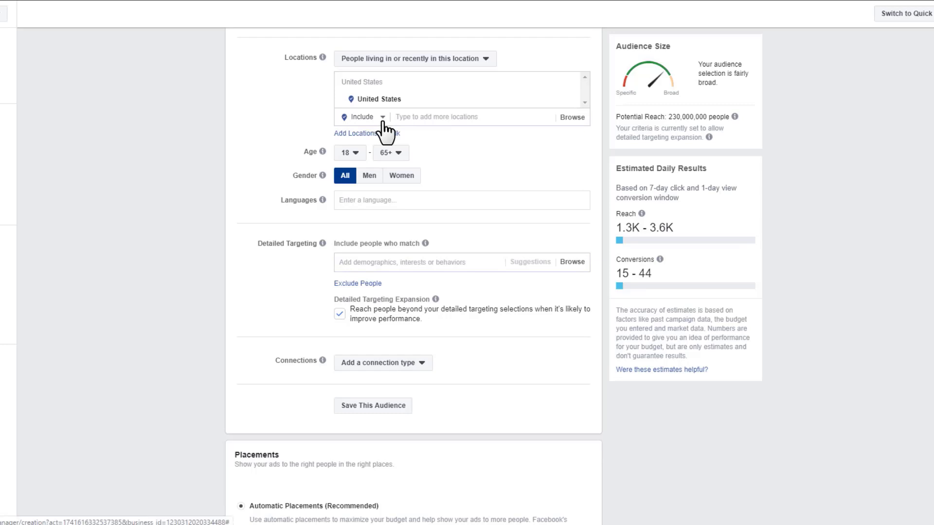
scroll(321, 253, down, 1)
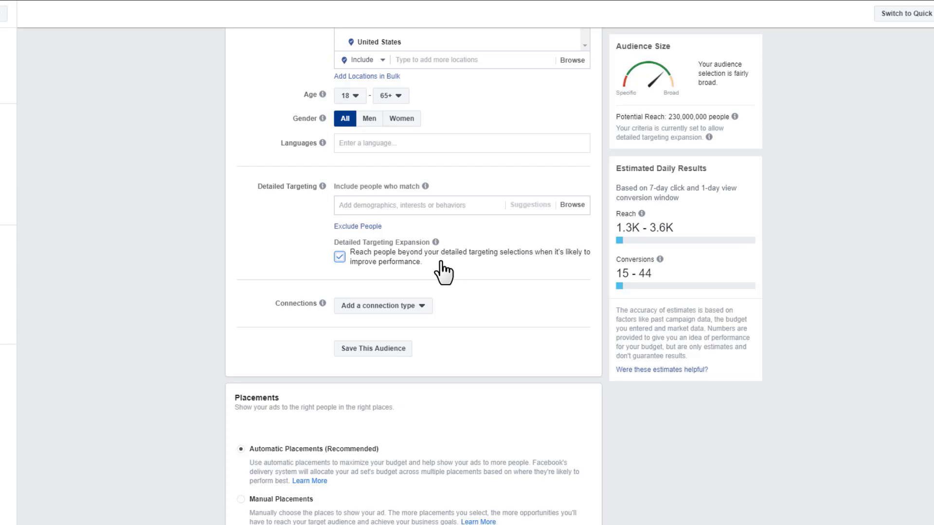
Turn off Detailed Targeting Expansion and review the connection types for Pages, apps and events without adding one.
click(339, 256)
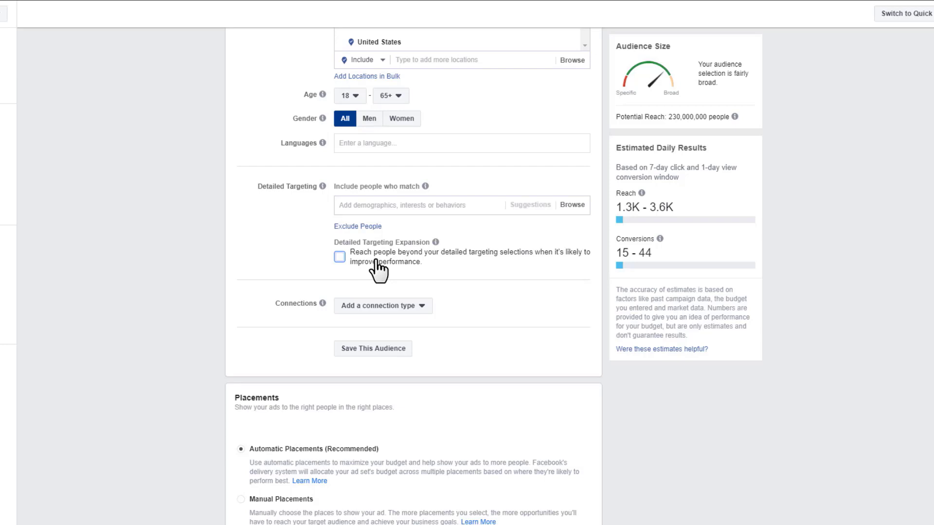
scroll(354, 263, down, 3)
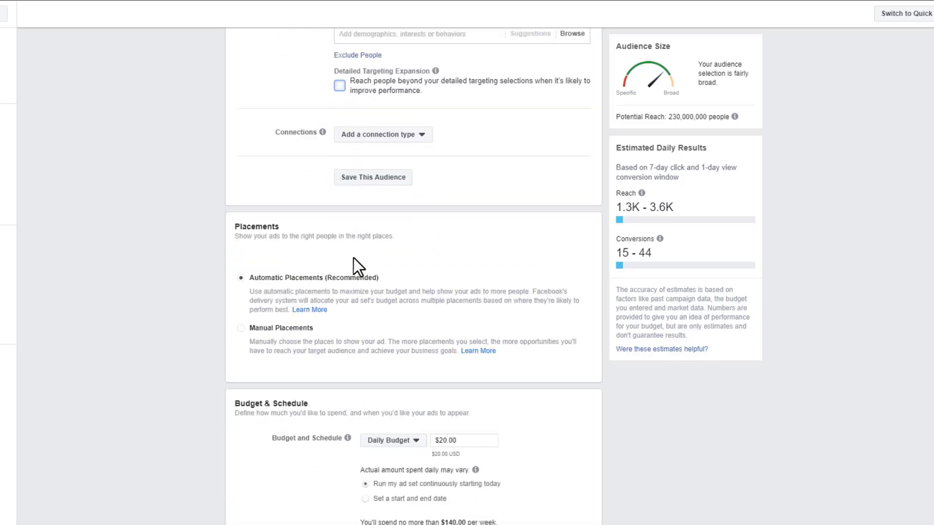
click(416, 141)
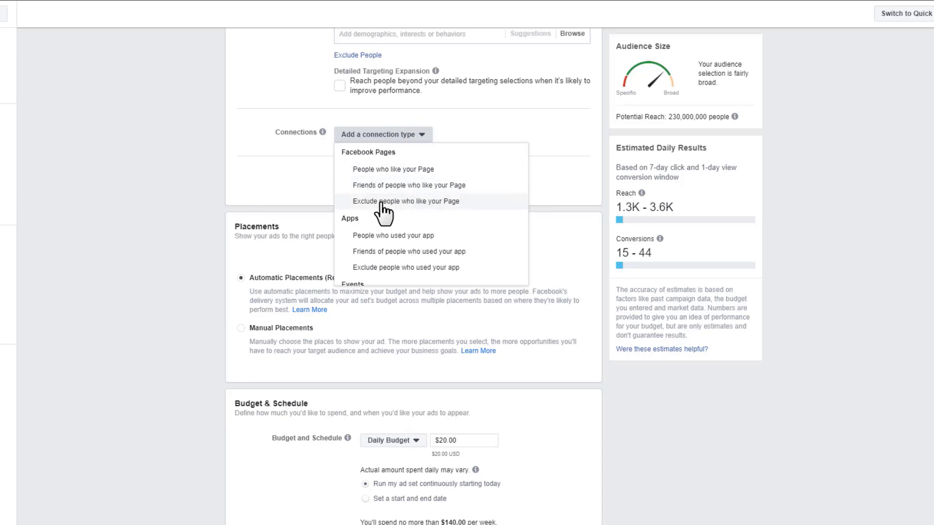
scroll(403, 205, down, 2)
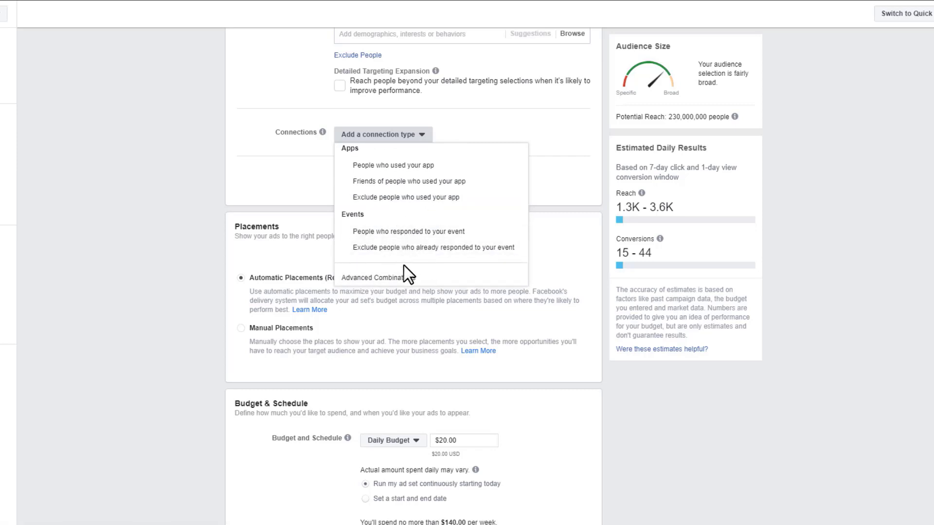
scroll(406, 265, up, 1)
scroll(423, 266, up, 1)
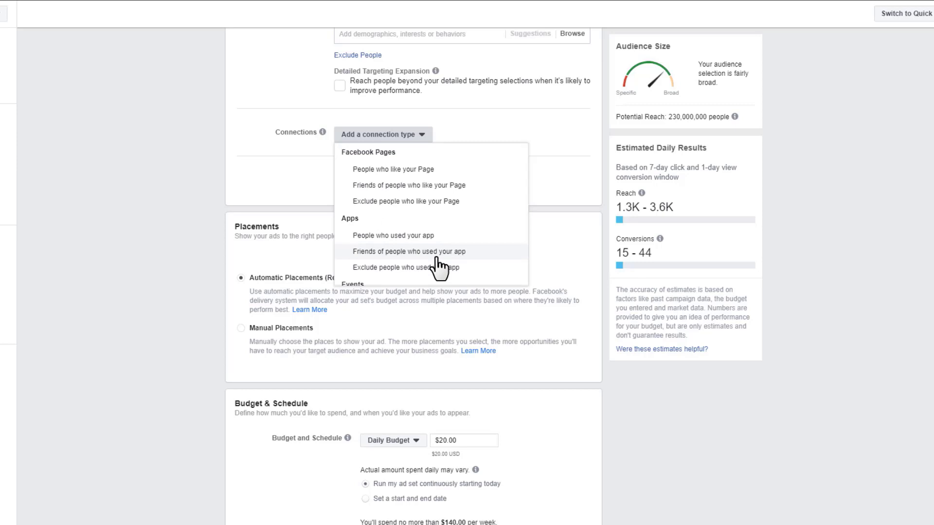
click(563, 134)
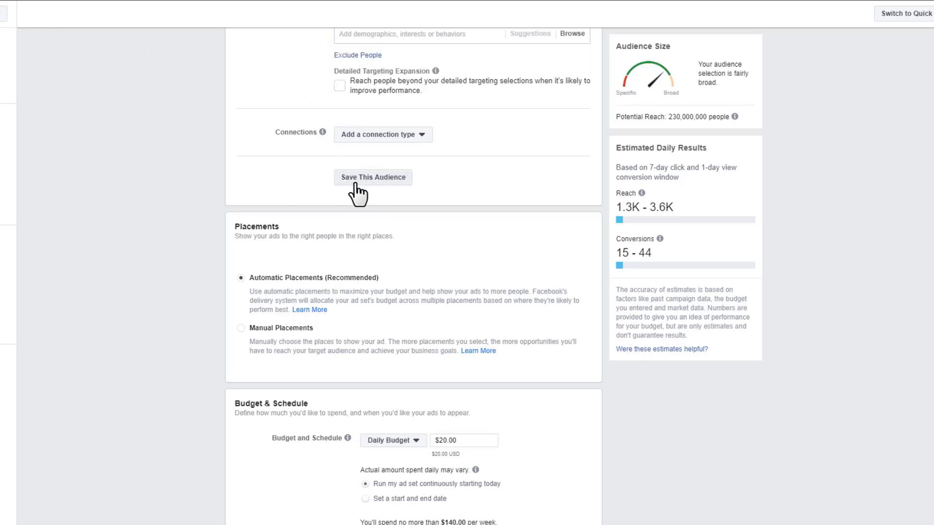
Select Manual Placements and examine its platforms, placement list, mobile device settings and content exclusion options.
scroll(381, 183, down, 3)
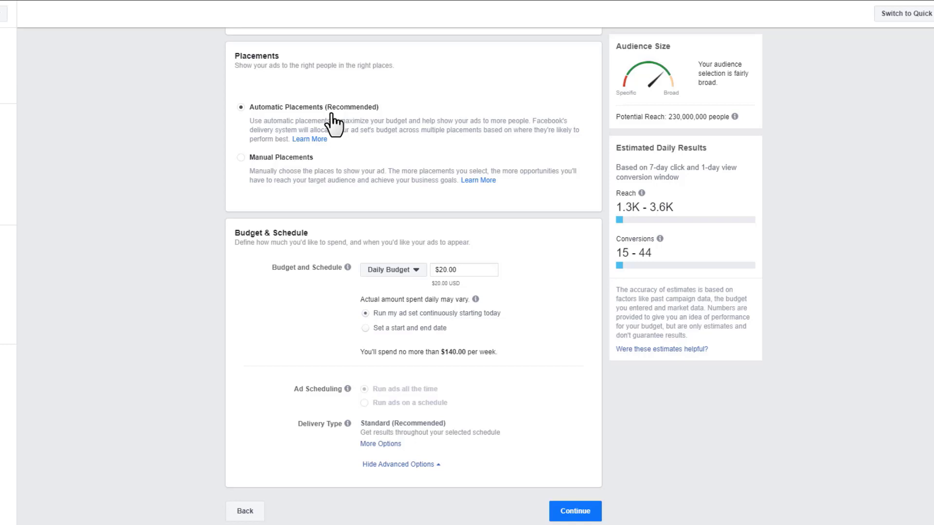
click(241, 157)
scroll(167, 215, down, 3)
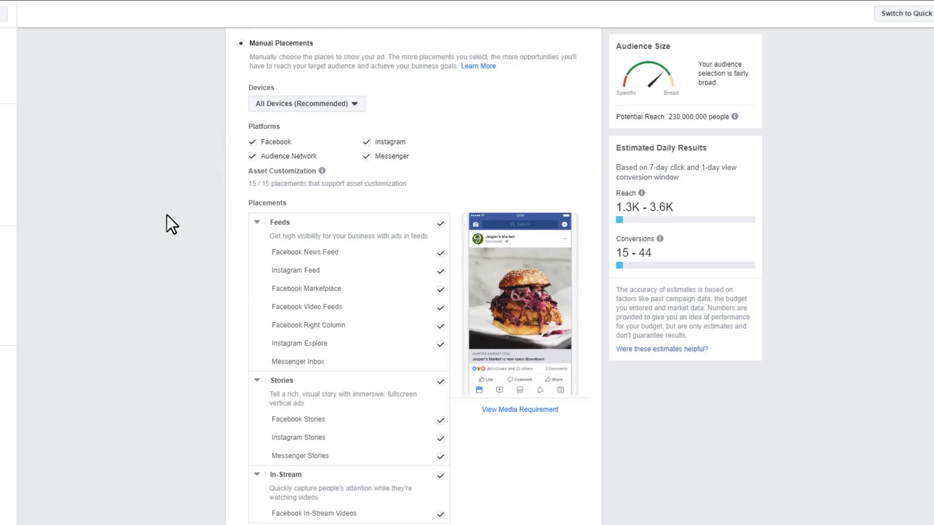
scroll(168, 172, down, 1)
scroll(260, 146, down, 1)
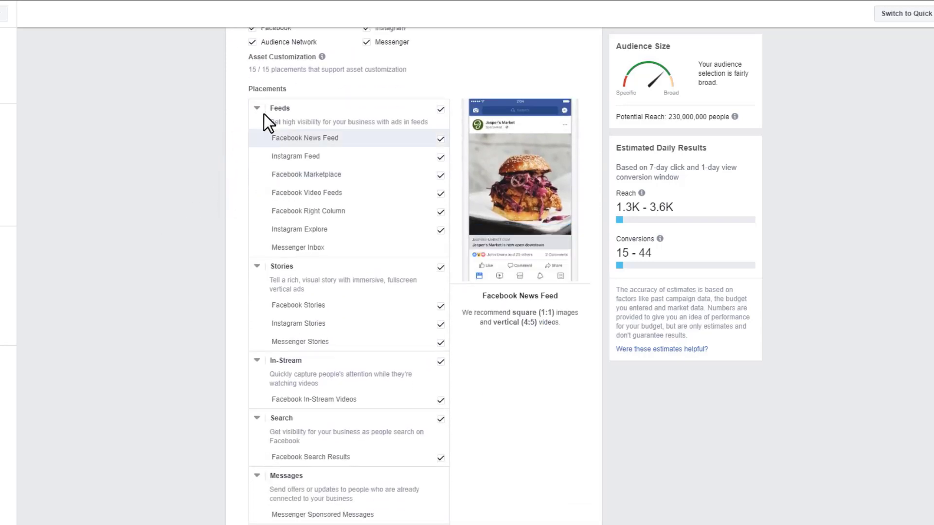
scroll(265, 116, up, 1)
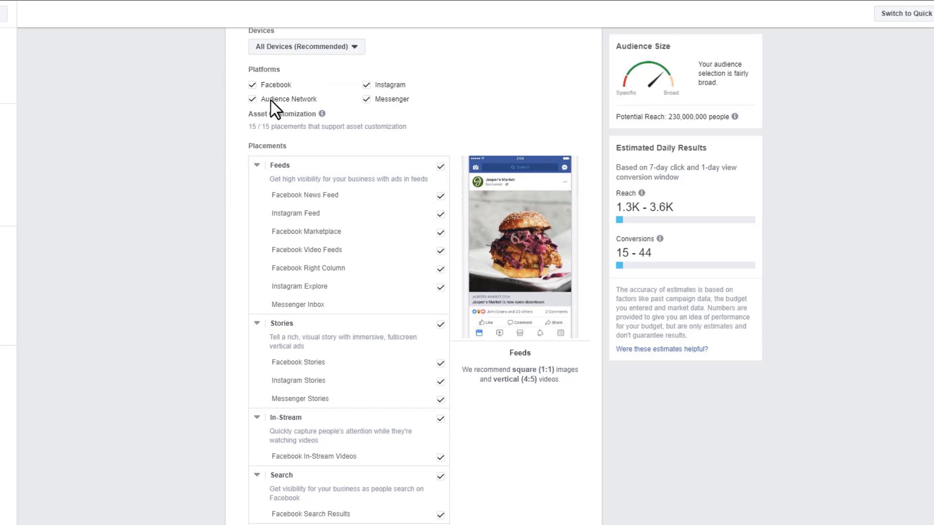
scroll(408, 104, down, 1)
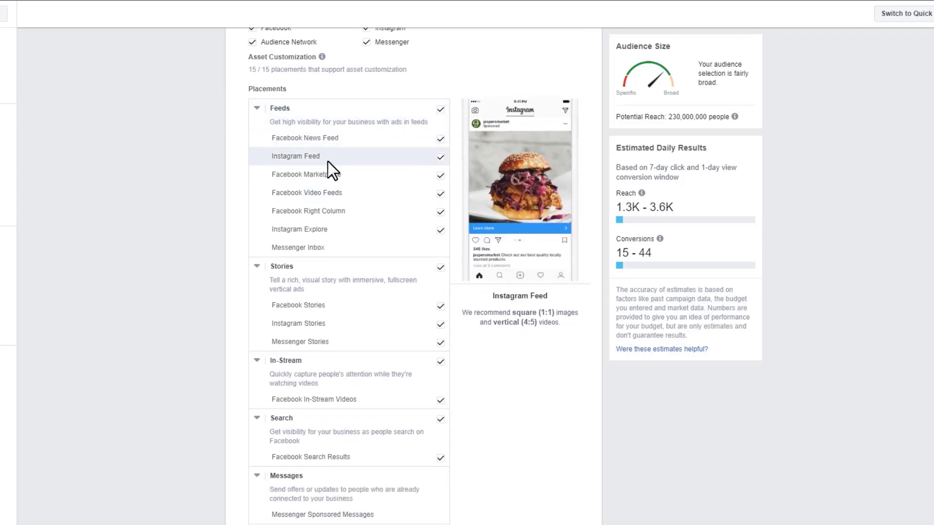
scroll(340, 170, down, 4)
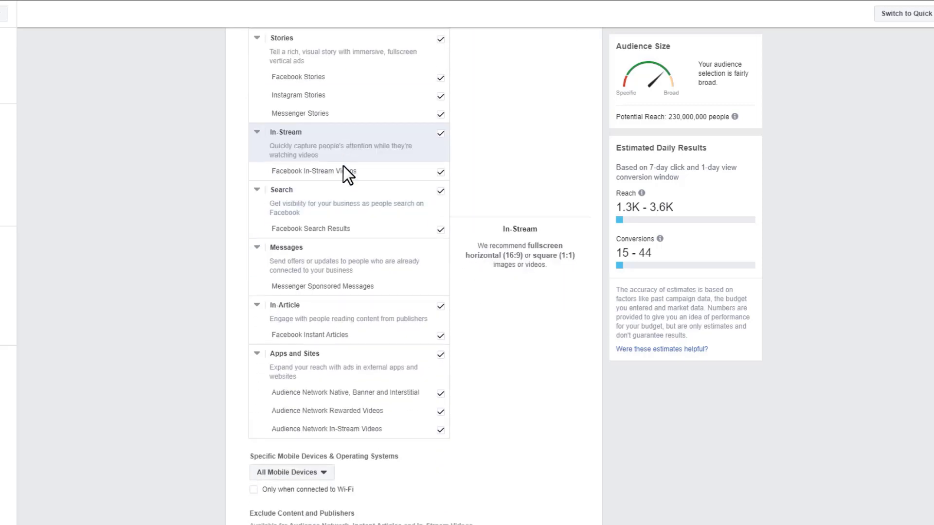
scroll(346, 173, down, 2)
scroll(348, 152, down, 1)
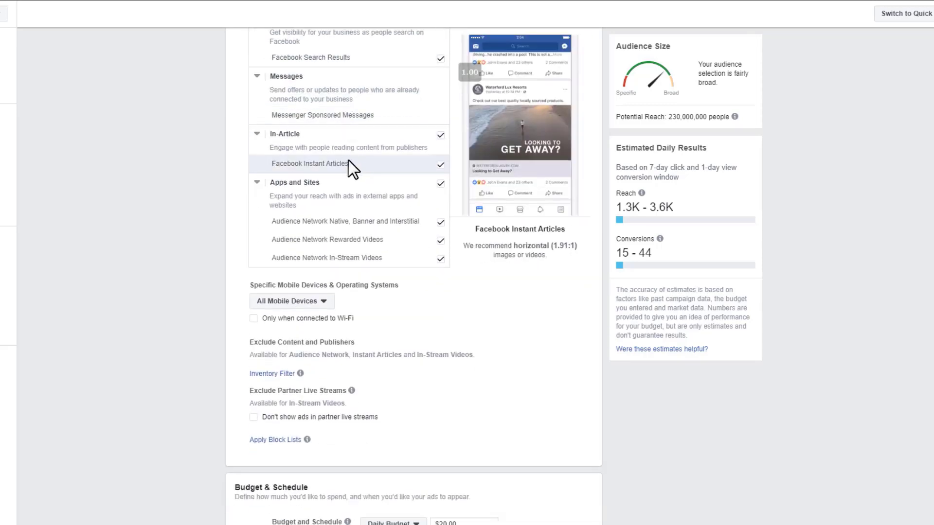
scroll(352, 211, up, 6)
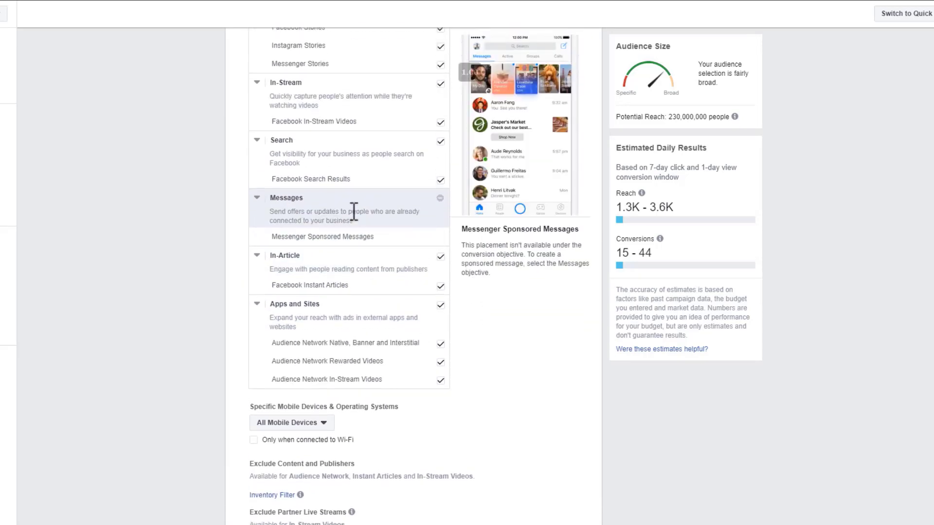
scroll(352, 212, up, 3)
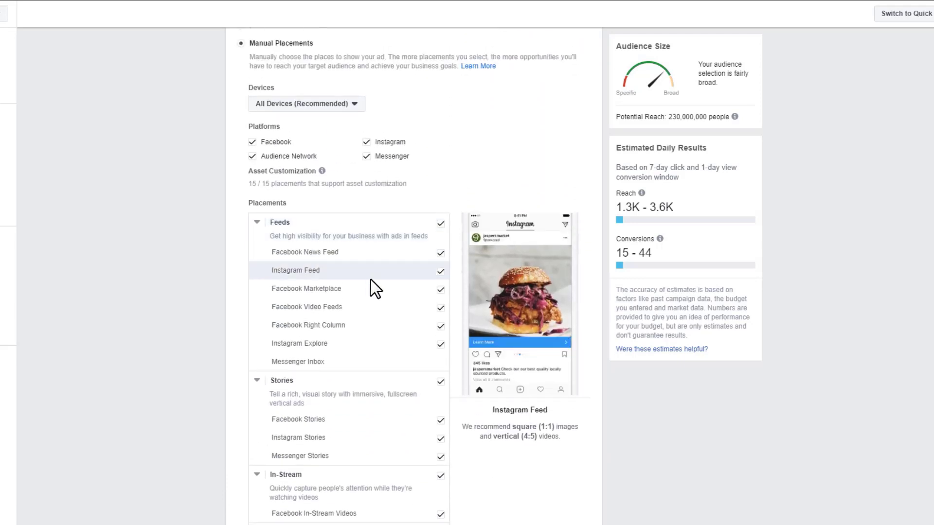
Review the Mobile and Desktop device choices without changing them, and return the ad set to Automatic Placements.
click(316, 104)
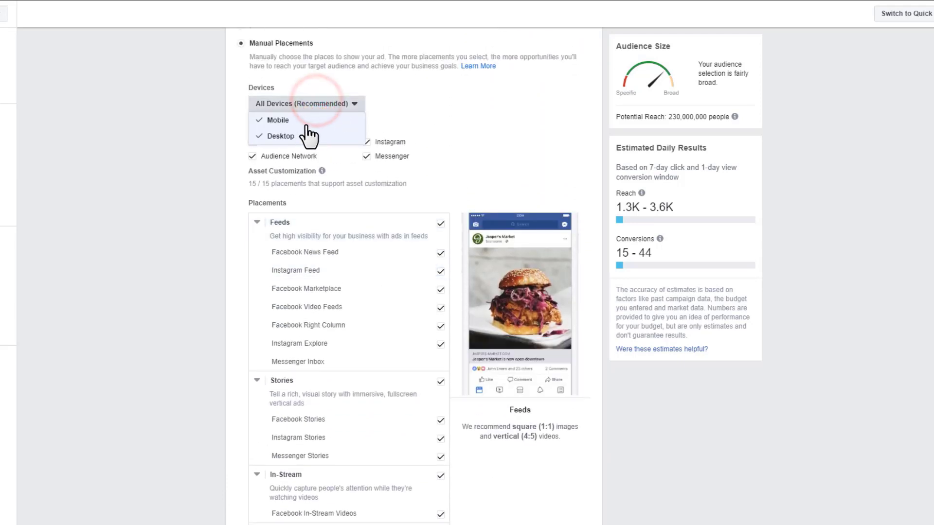
click(539, 125)
scroll(369, 206, up, 2)
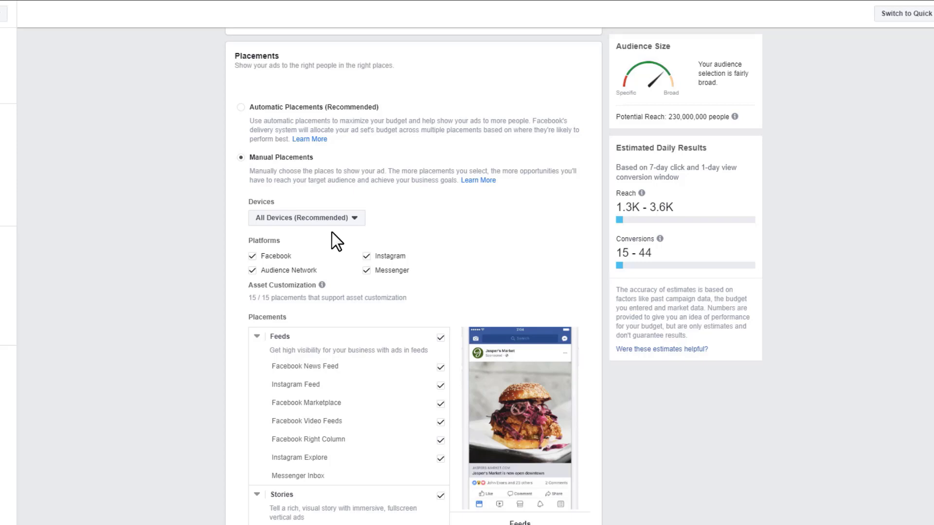
click(241, 108)
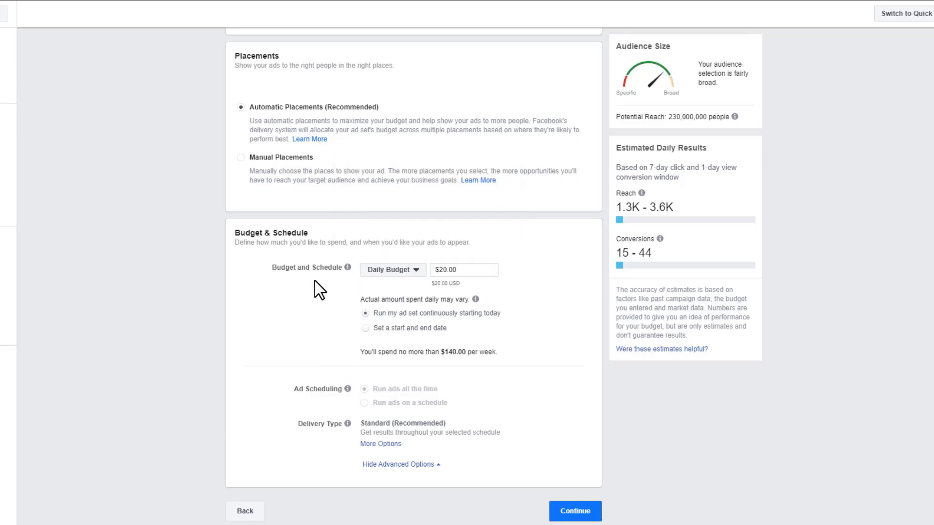
Show the Daily Budget and Lifetime Budget options and keep the Daily Budget with its amount.
click(403, 272)
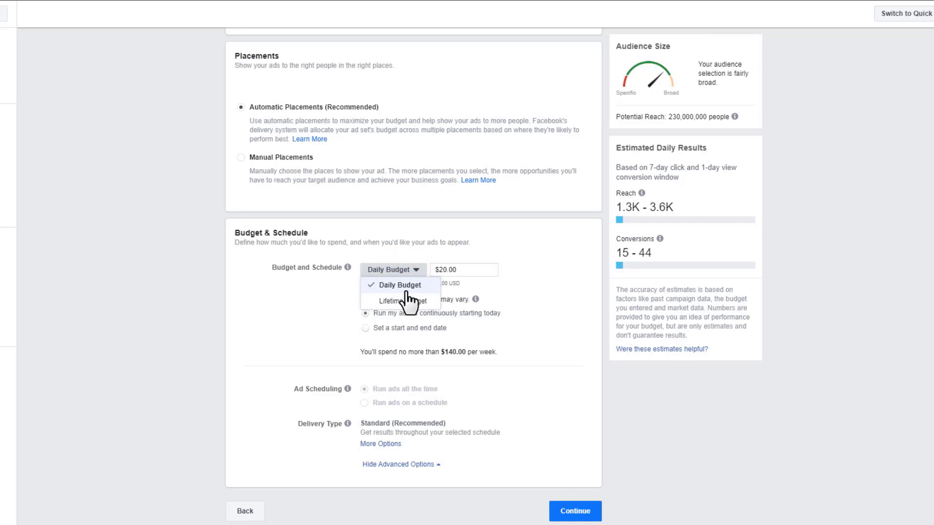
click(353, 292)
click(396, 270)
click(459, 269)
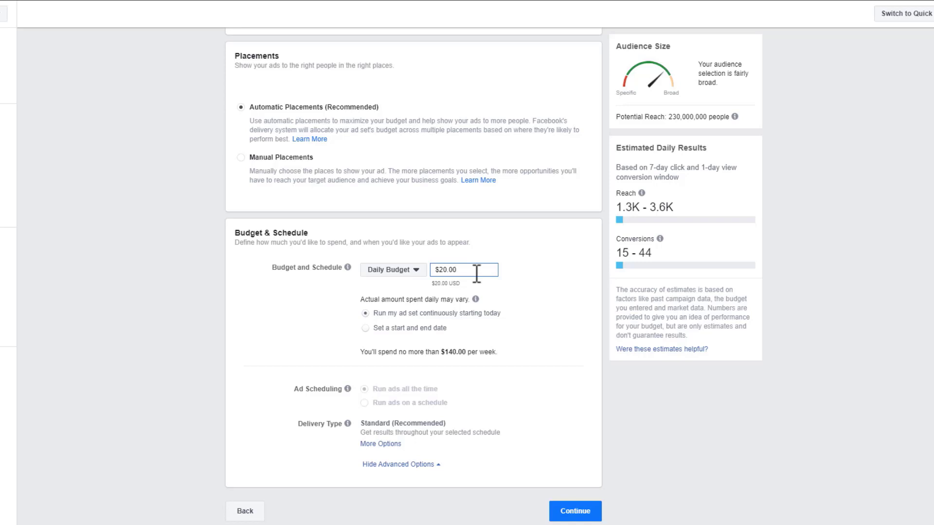
Change the ad set to a Lifetime Budget of $1,500 and keep its end date at May 17, 2020.
click(390, 270)
click(402, 301)
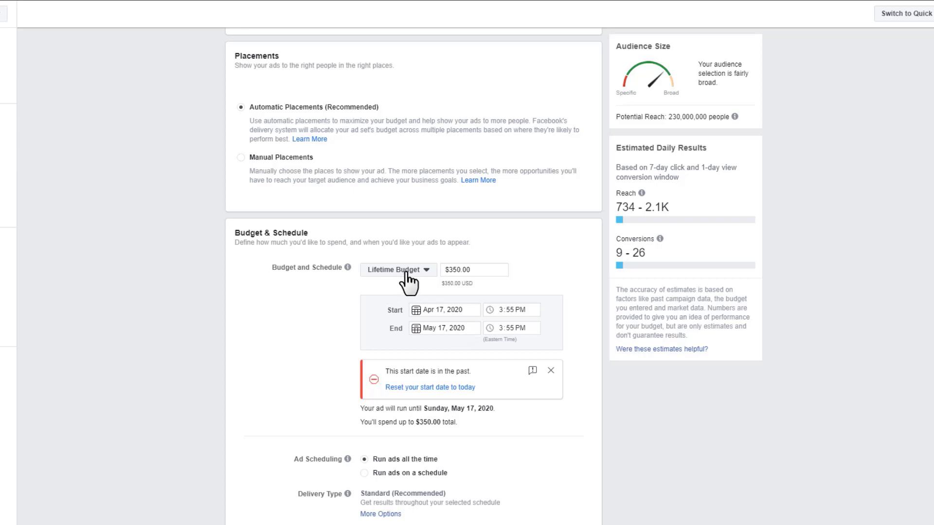
double_click(489, 270)
text(1500)
click(459, 310)
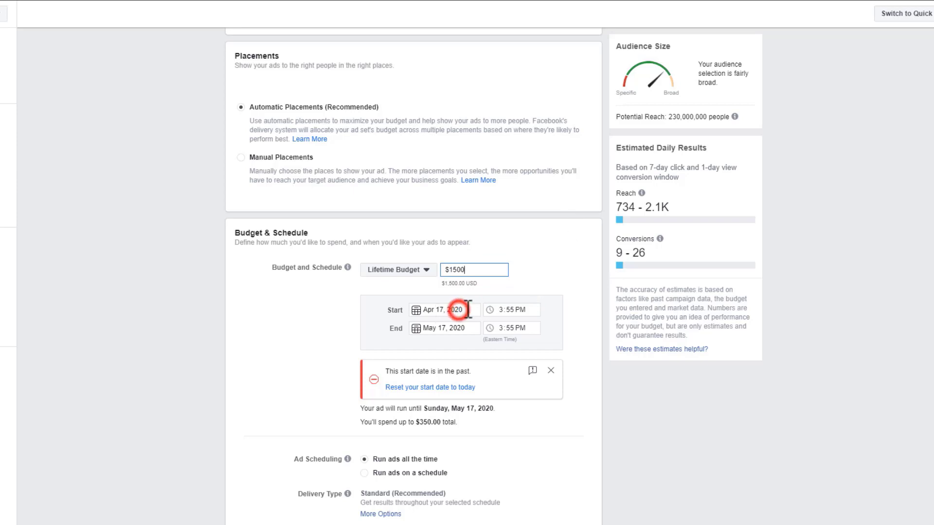
click(514, 392)
click(449, 328)
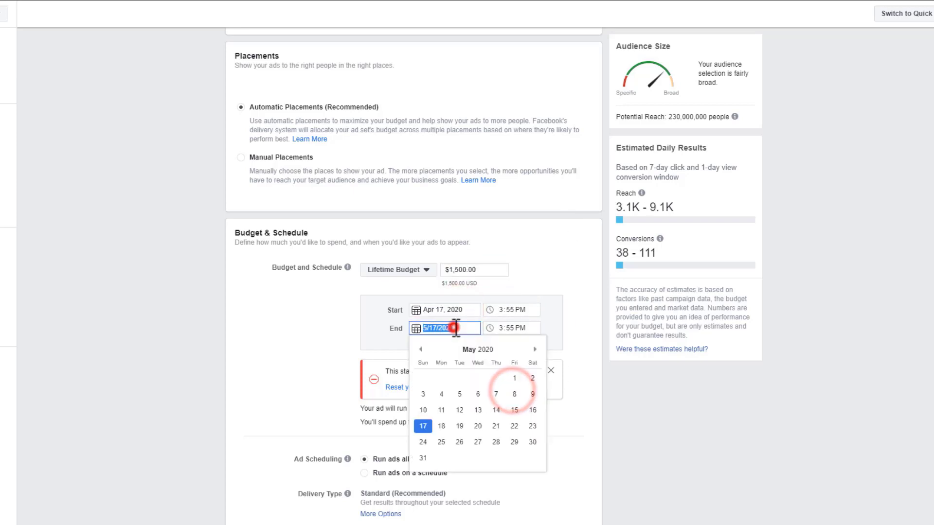
click(423, 426)
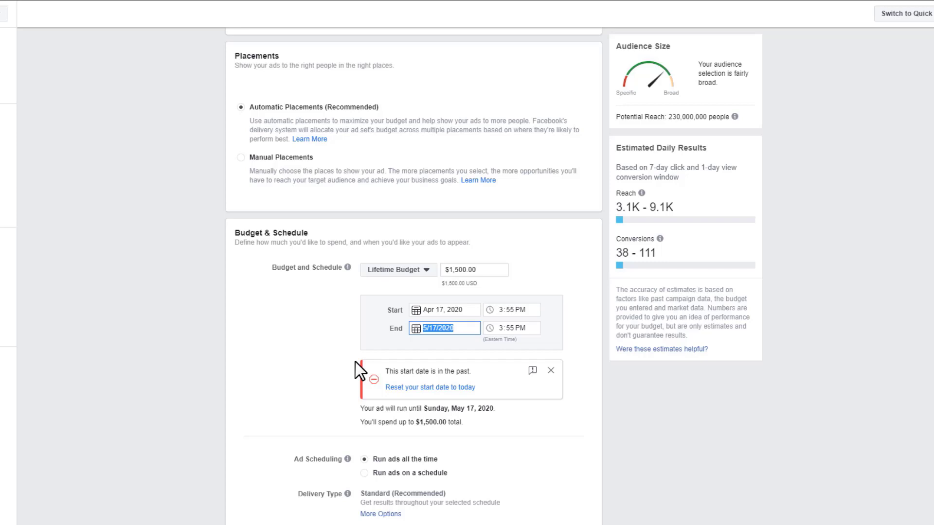
Extend the ad set's end date to June 17, 2020 and set the lifetime budget to $3,000.
click(466, 330)
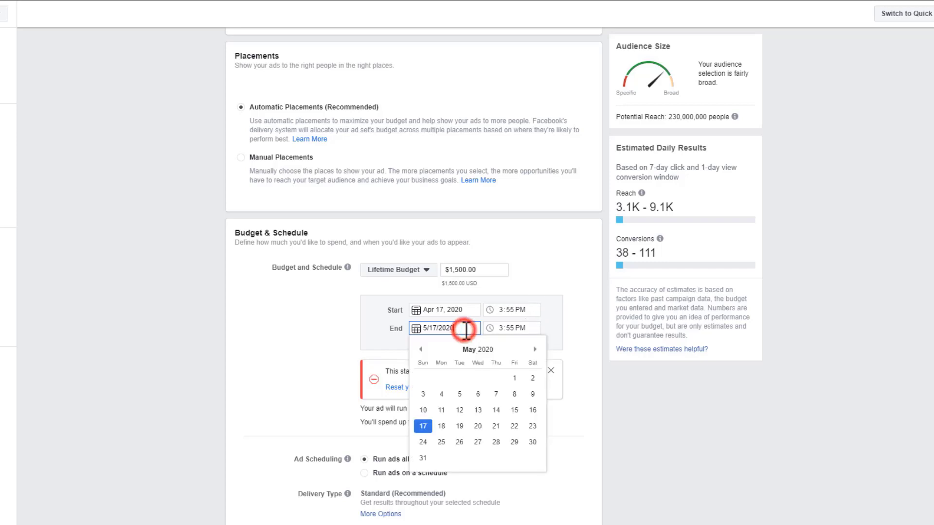
click(535, 349)
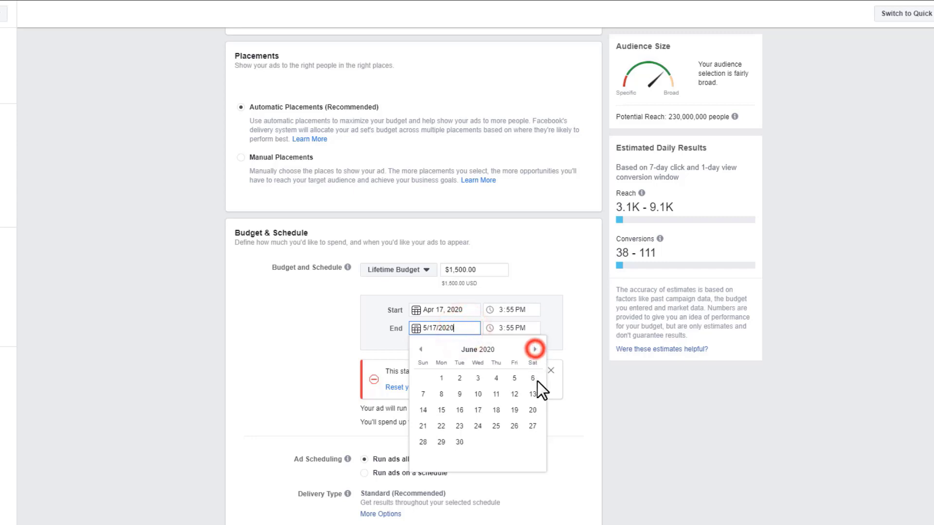
click(478, 410)
drag(482, 268, 452, 270)
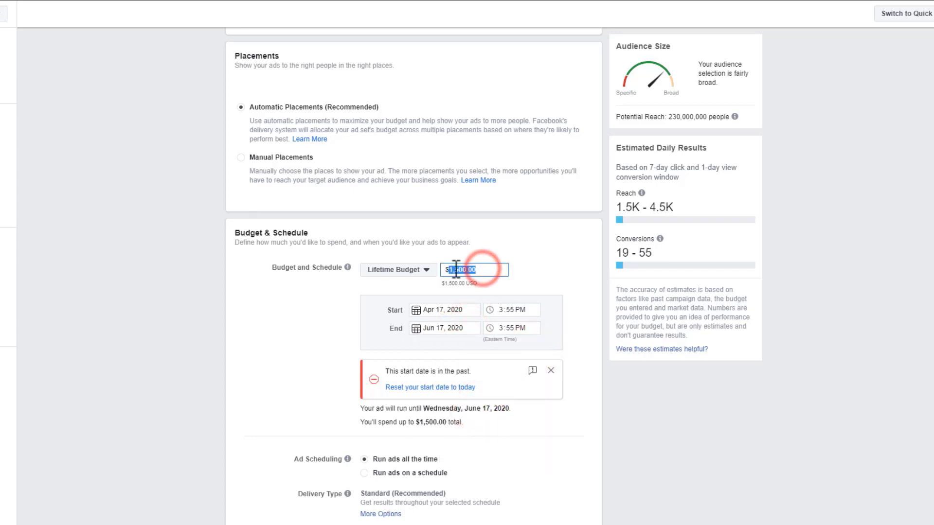
text(3,00)
text(0)
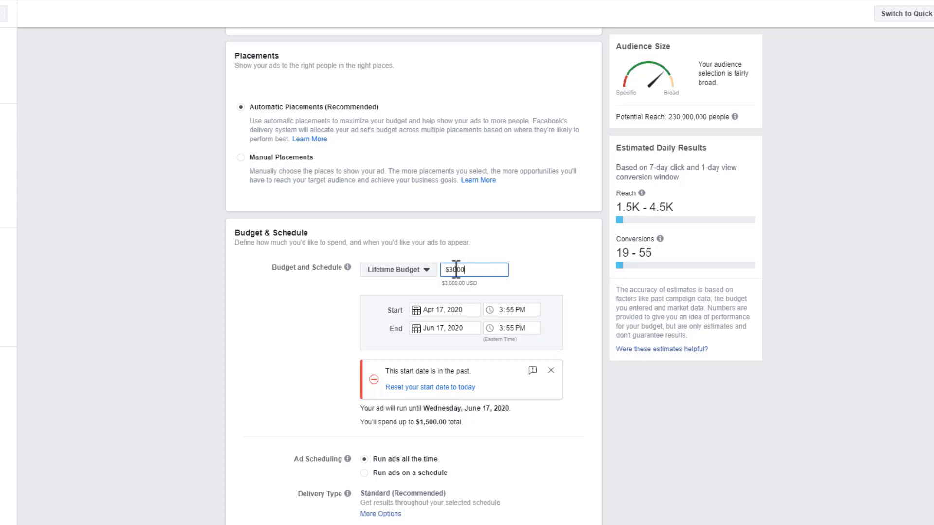
click(574, 270)
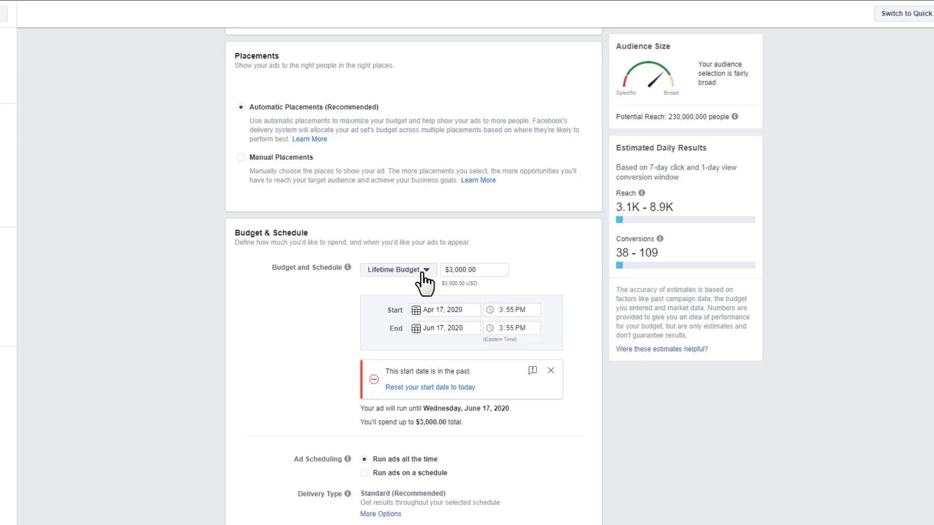
Set Ad Scheduling to run ads on a schedule and review the weekly grid of hours based on the viewer's time zone.
scroll(413, 272, down, 3)
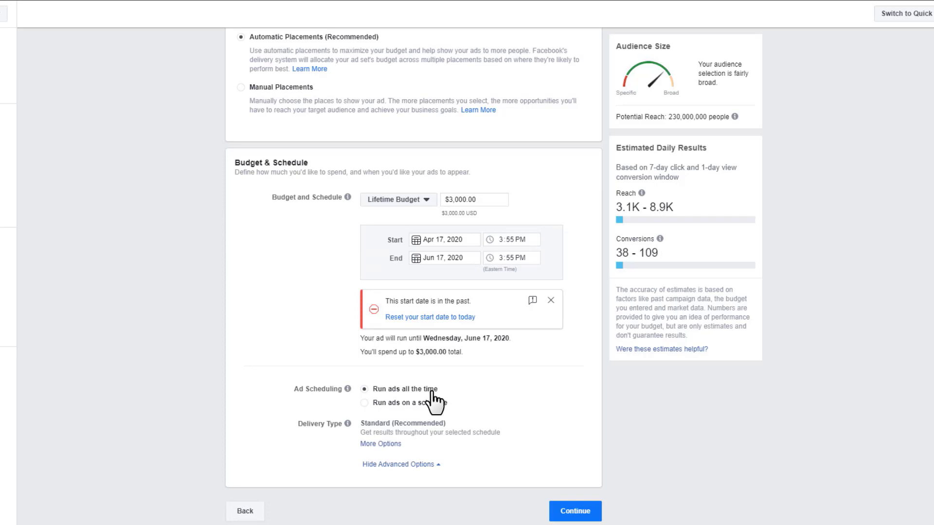
click(389, 403)
scroll(313, 370, down, 2)
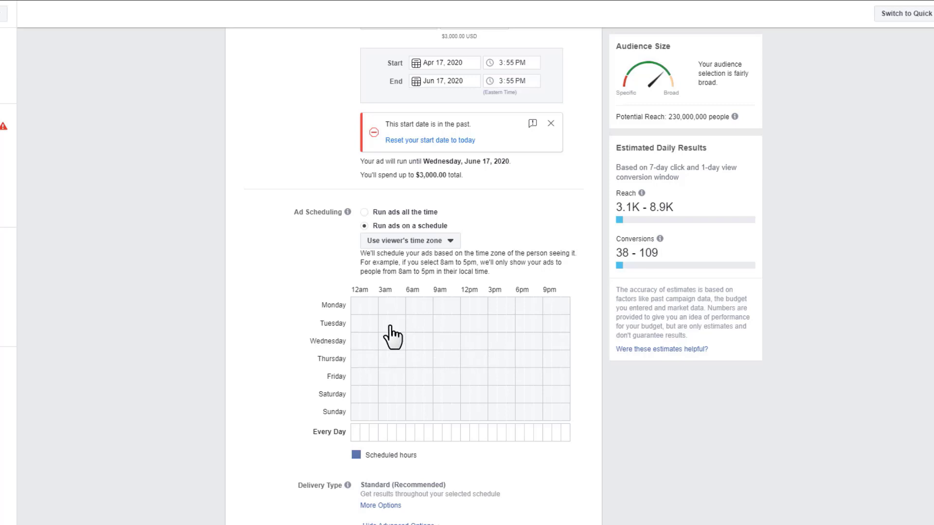
scroll(393, 337, up, 1)
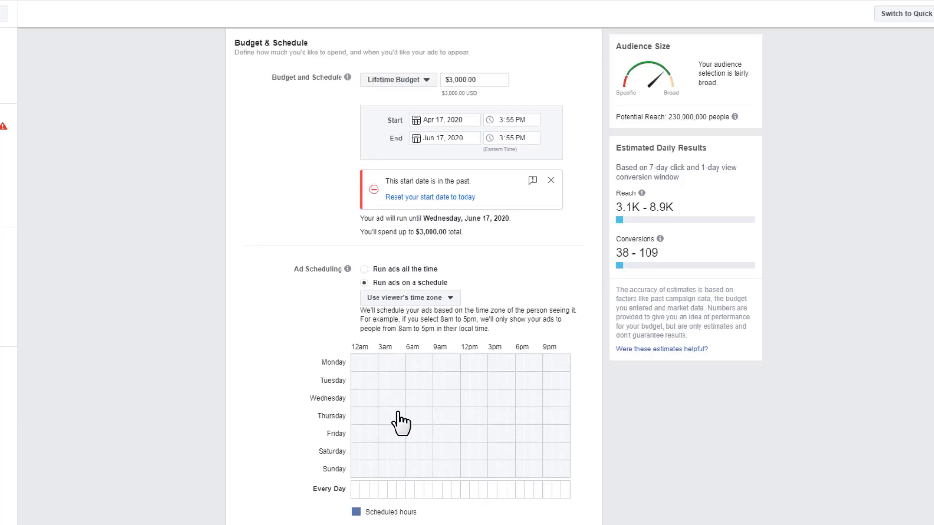
Change the ad set's budget type to Daily Budget and back to Lifetime Budget.
click(417, 87)
click(407, 96)
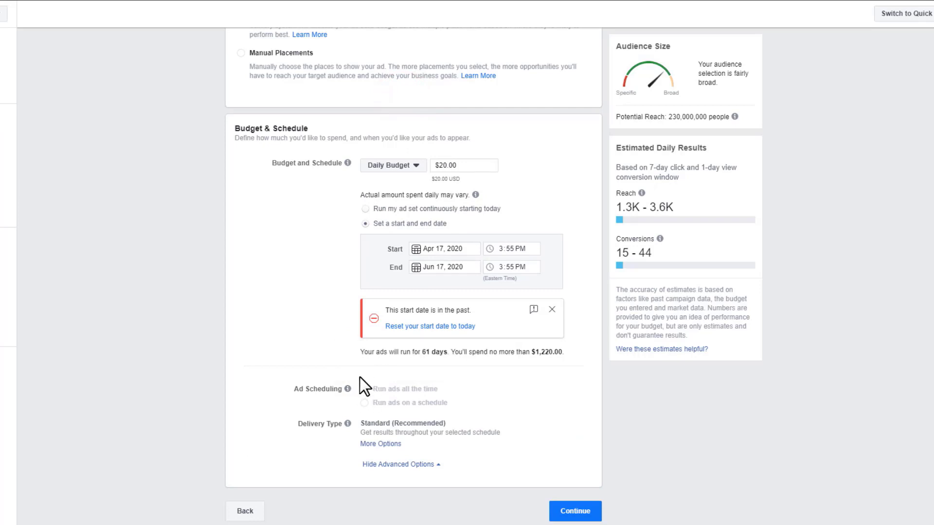
click(398, 165)
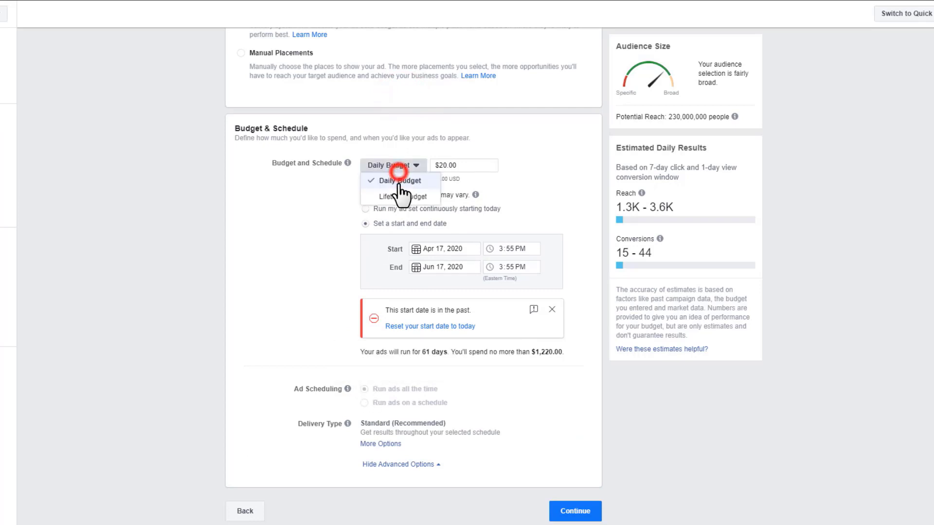
click(399, 196)
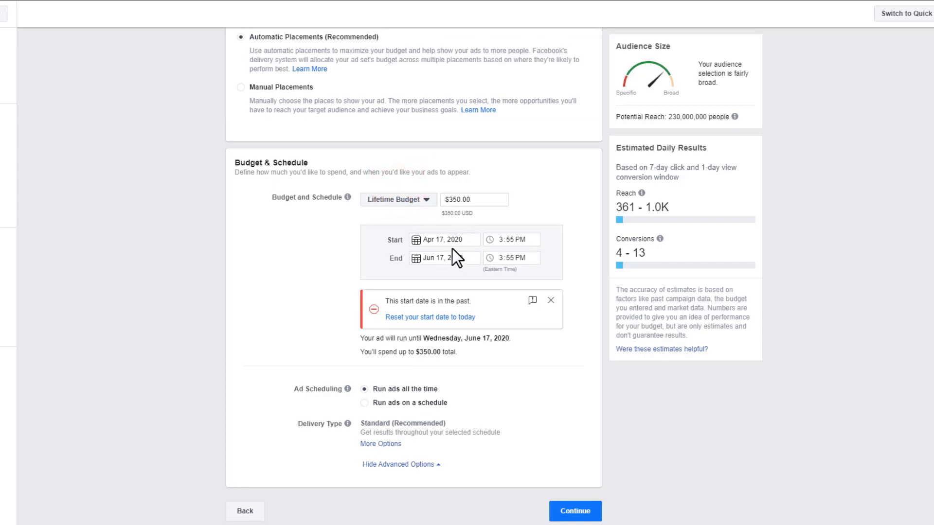
Set Ad Scheduling to run ads on a schedule, then switch the ad set's budget type to Daily Budget.
click(371, 402)
scroll(481, 384, down, 4)
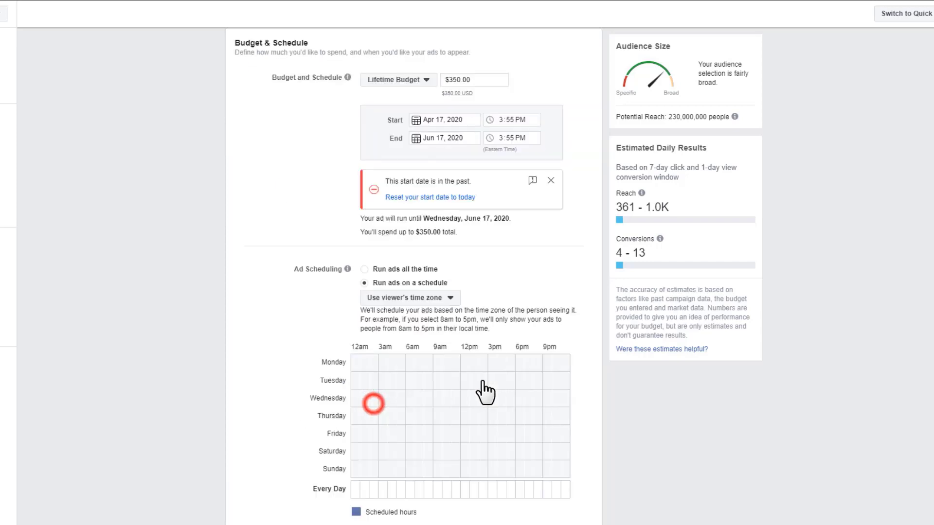
scroll(392, 379, up, 4)
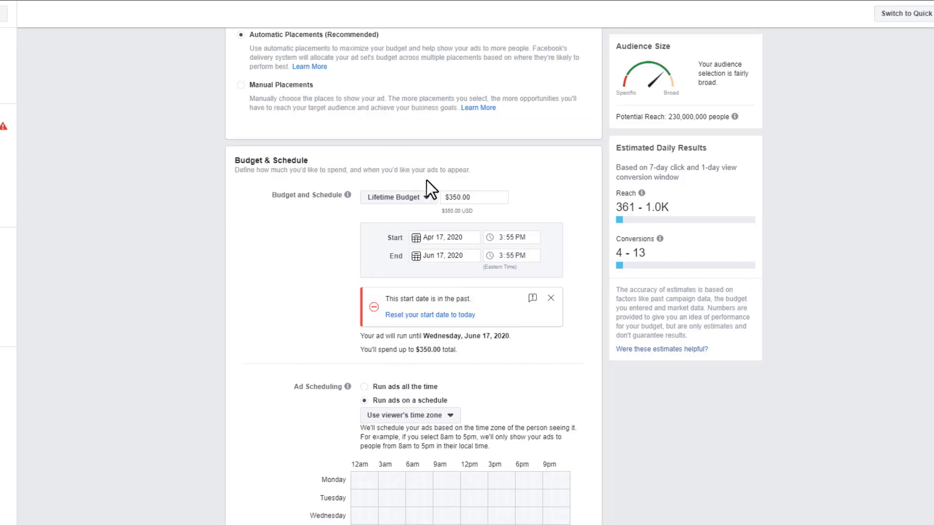
click(419, 196)
click(415, 212)
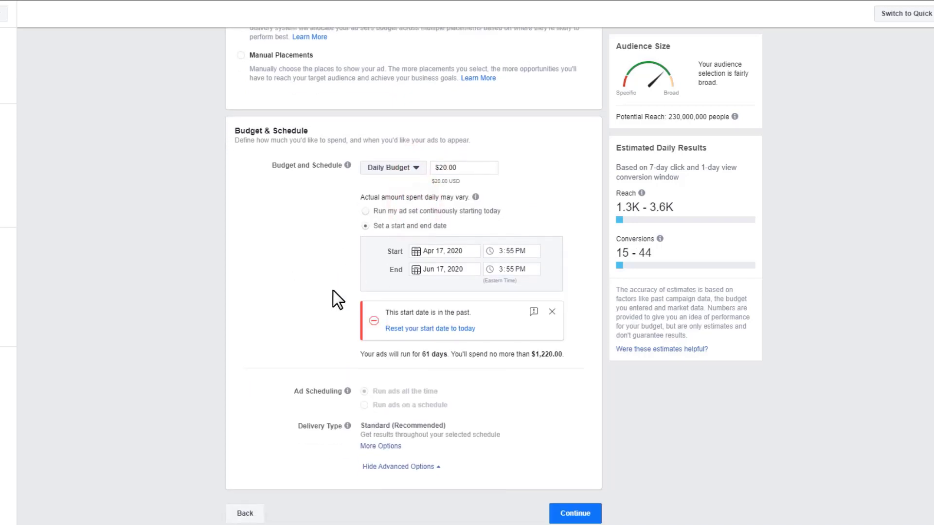
Show more Delivery Type options for the ad set.
mouse_move(365, 385)
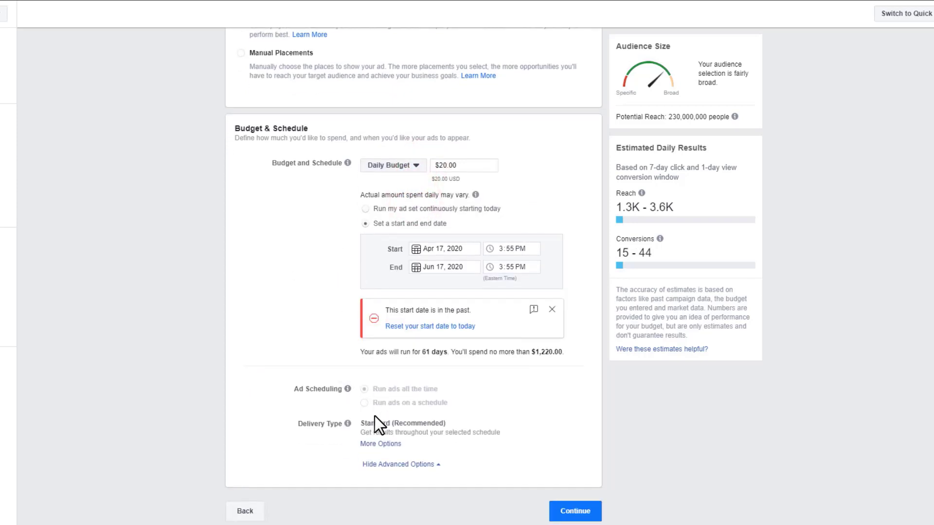
mouse_move(333, 430)
click(386, 444)
mouse_move(381, 454)
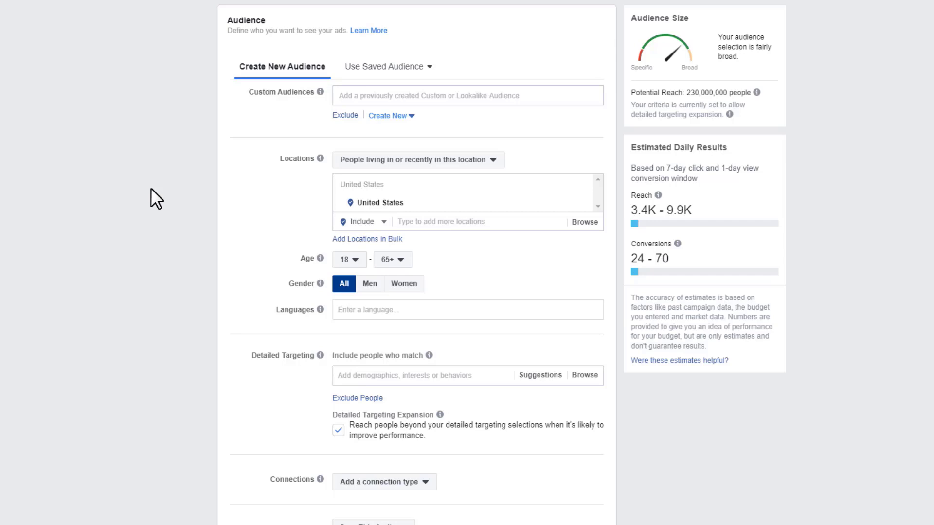
Search the custom audiences for "f-" and include "f- Watched 15+ Seconds of Funnel Blueprints (11 Days)".
click(383, 99)
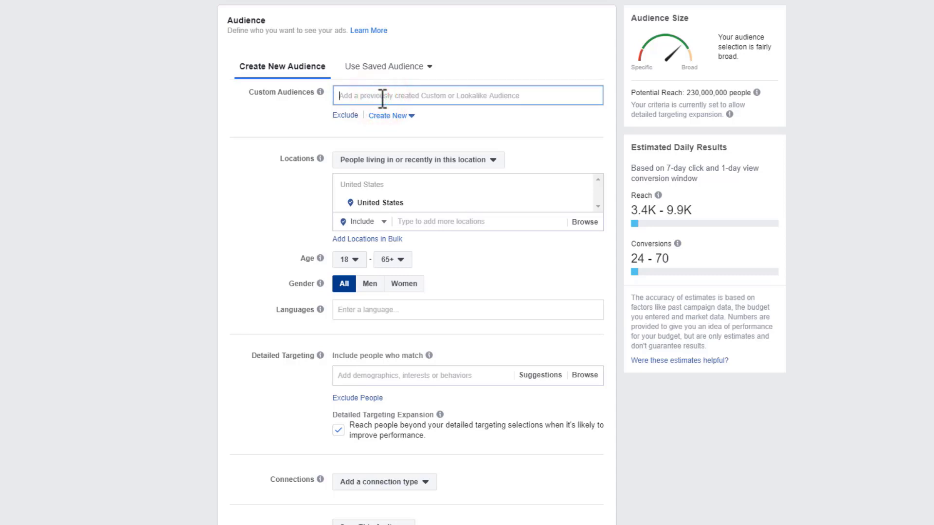
text(f-)
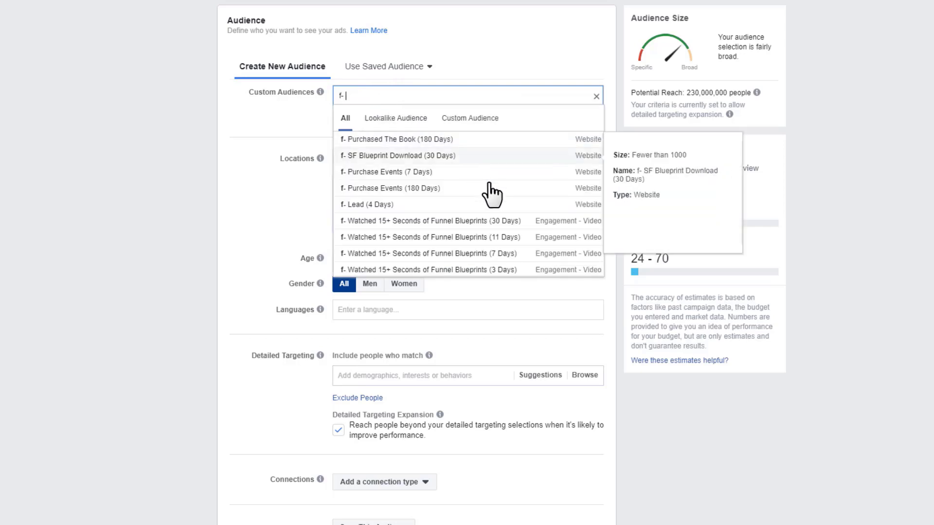
scroll(482, 214, down, 3)
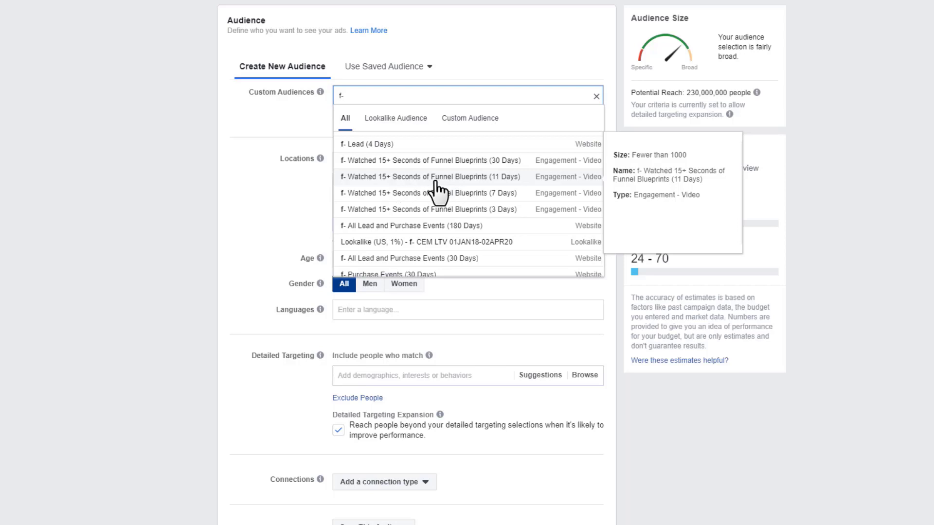
click(505, 180)
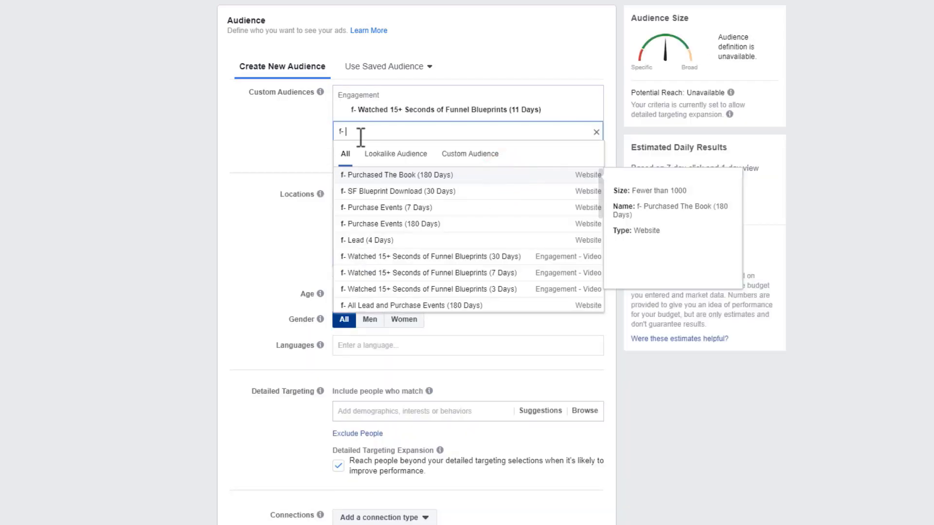
Search the custom audiences for "11 da" and also include "f- Engaged with Page (11 Days)" and "f- Visited ANY Page (11 Days)".
double_click(360, 131)
text(11 d)
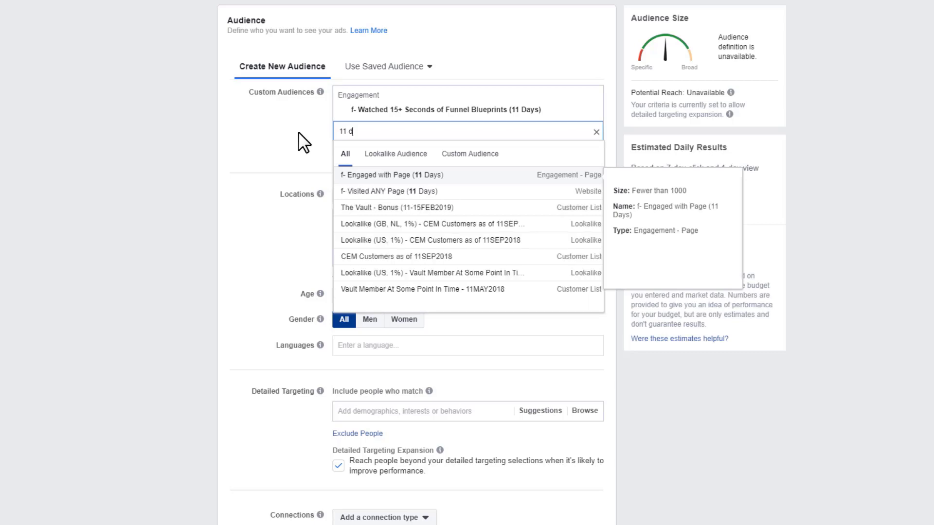
text(a)
click(426, 175)
click(422, 191)
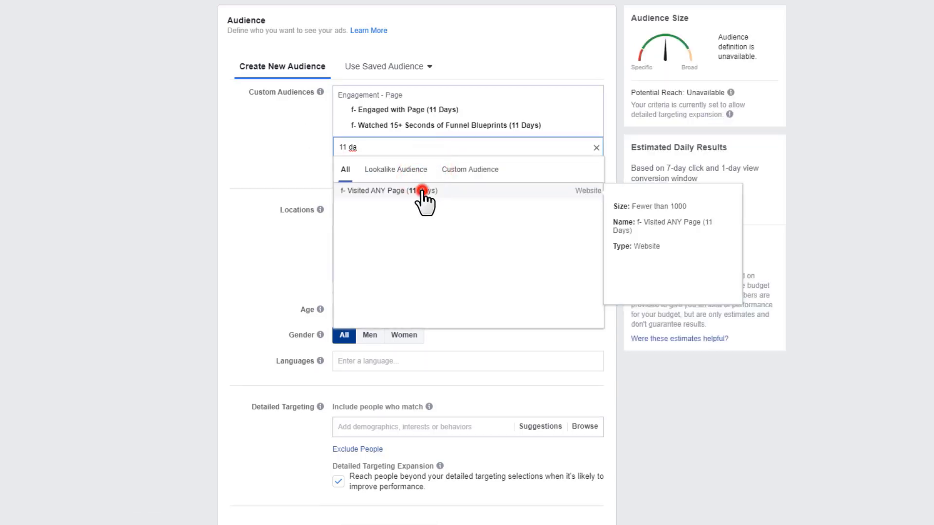
click(259, 162)
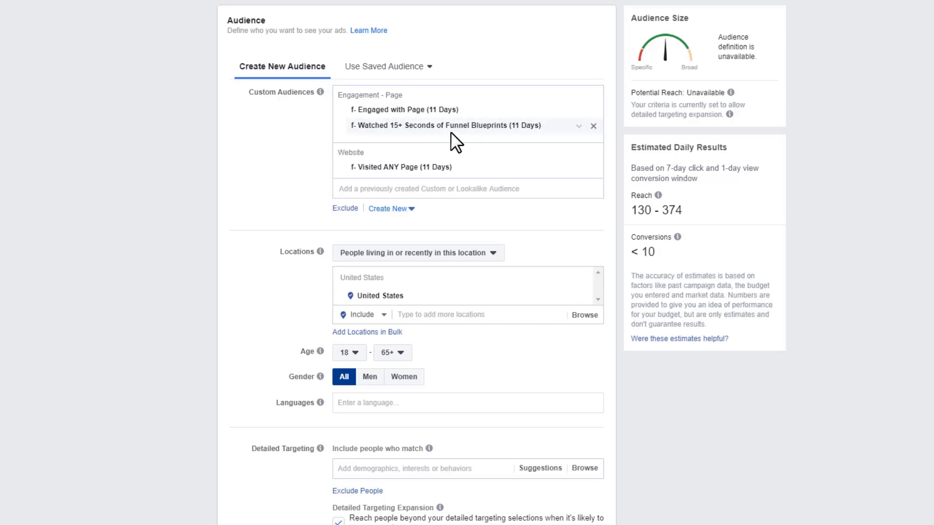
Exclude the custom audiences "f- Purchased The Book (180 Days)" and "f- Purchased The Vault (180 Days)".
click(345, 210)
scroll(364, 242, down, 1)
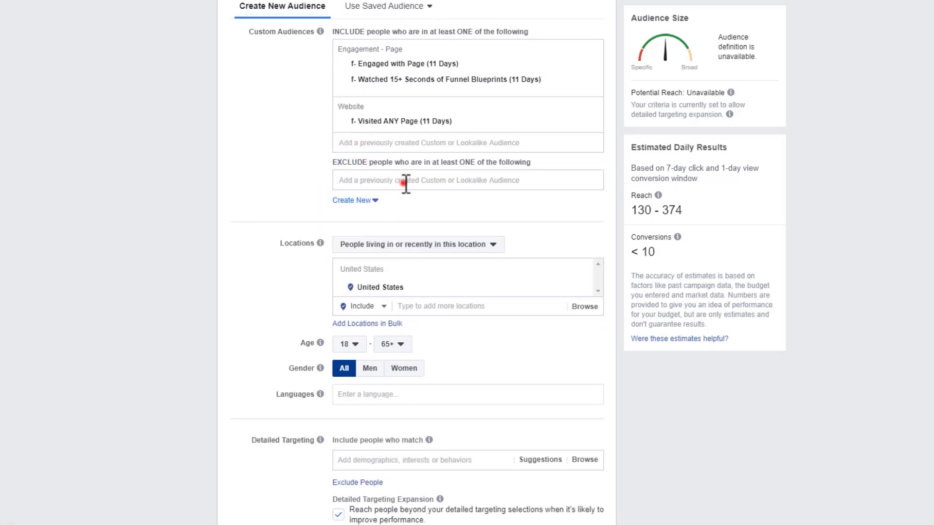
click(405, 183)
text(pur)
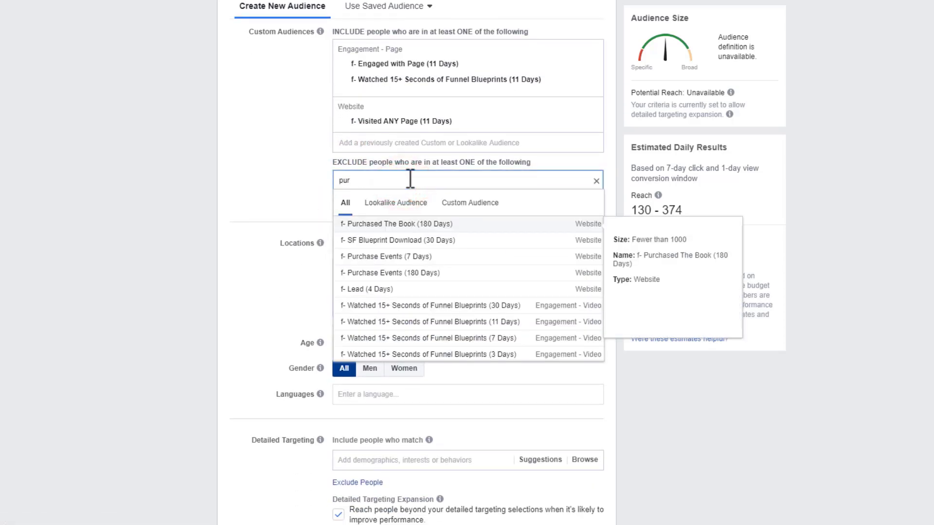
click(421, 227)
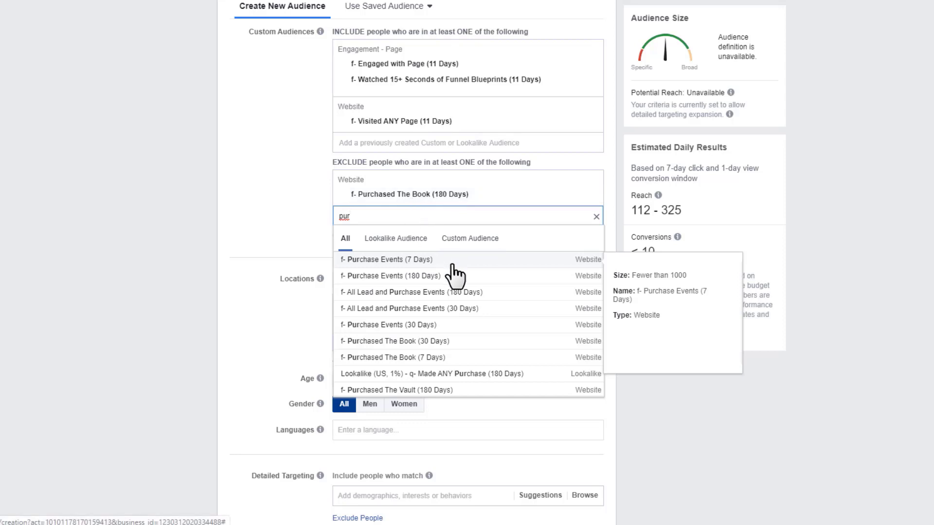
click(410, 391)
click(270, 222)
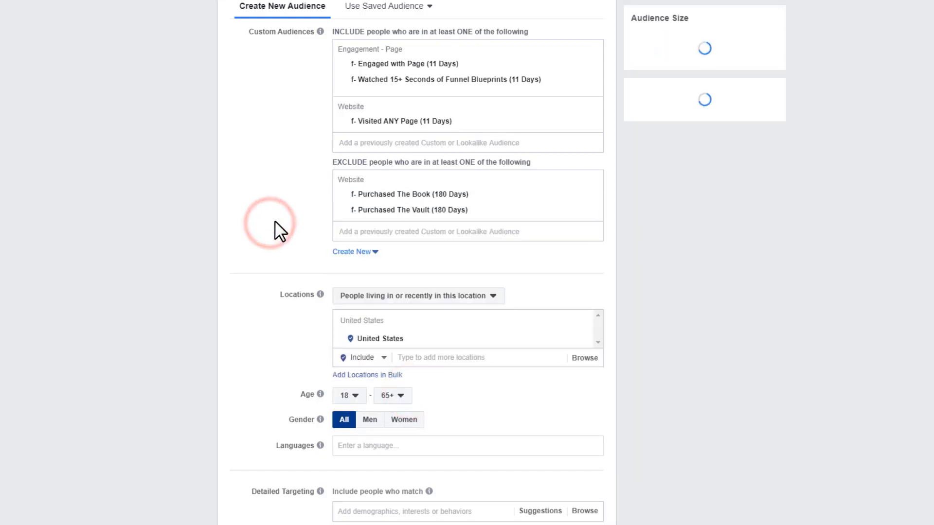
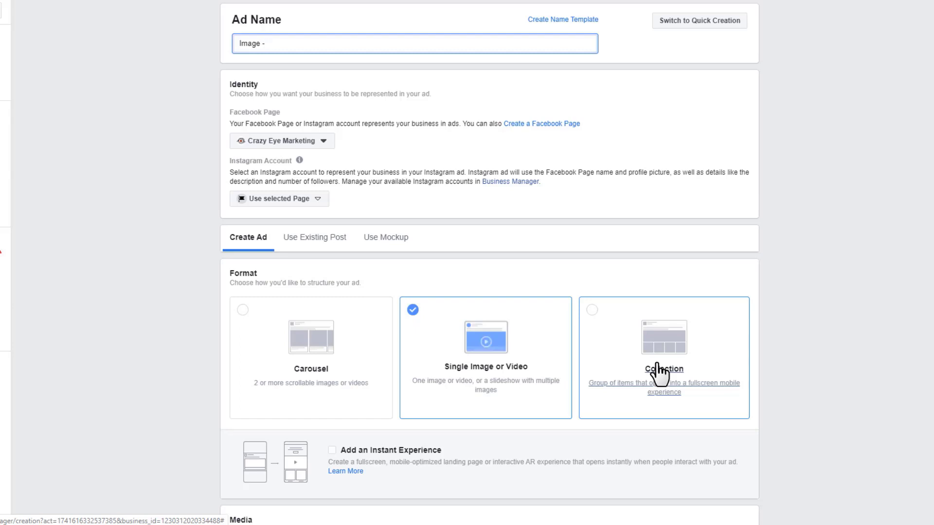
Complete the ad name as "Image - Football - Copy version 1".
text(Football - Copy)
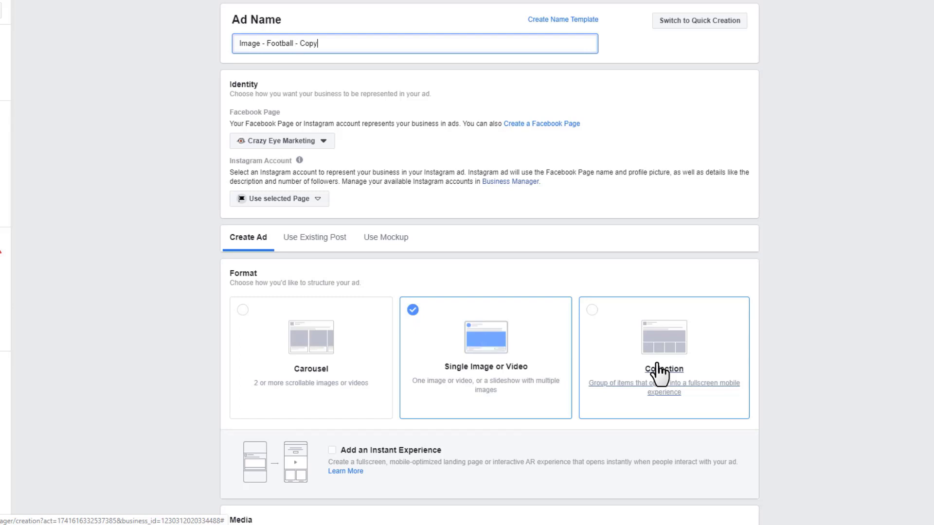
text(ersion 1)
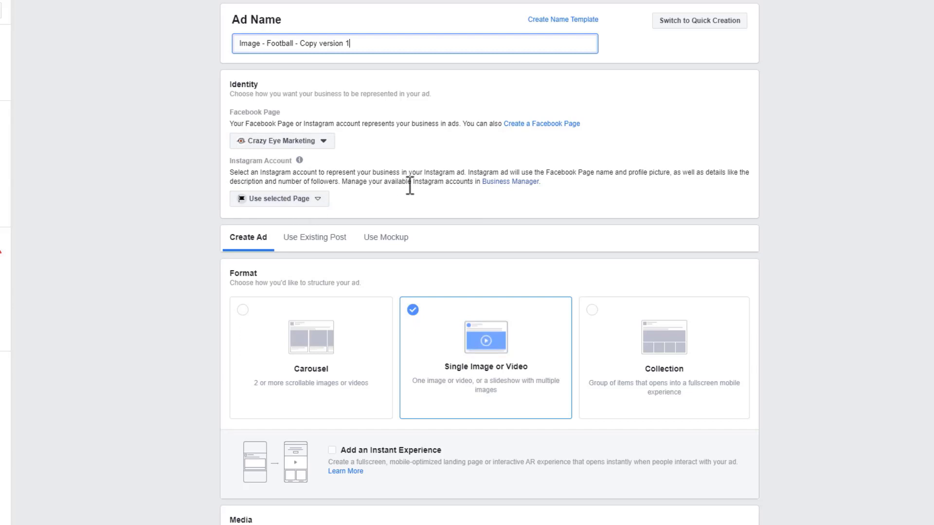
Review the Instagram account guidance and choices under Identity, keeping "Use selected Page" as the account.
drag(359, 183, 541, 184)
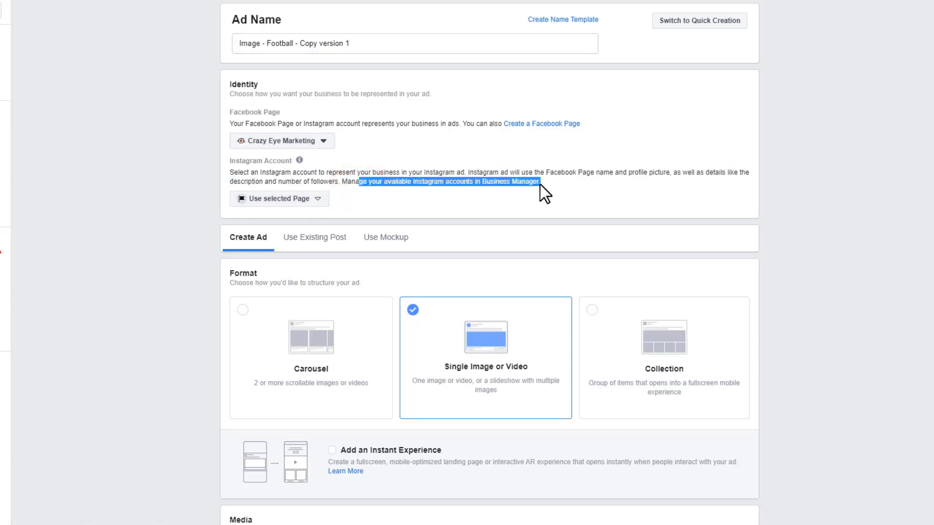
click(603, 195)
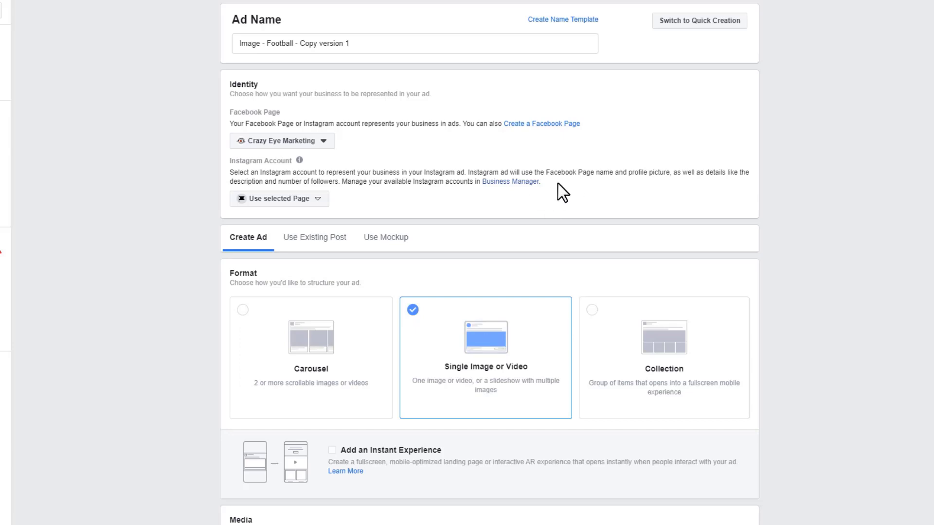
click(307, 200)
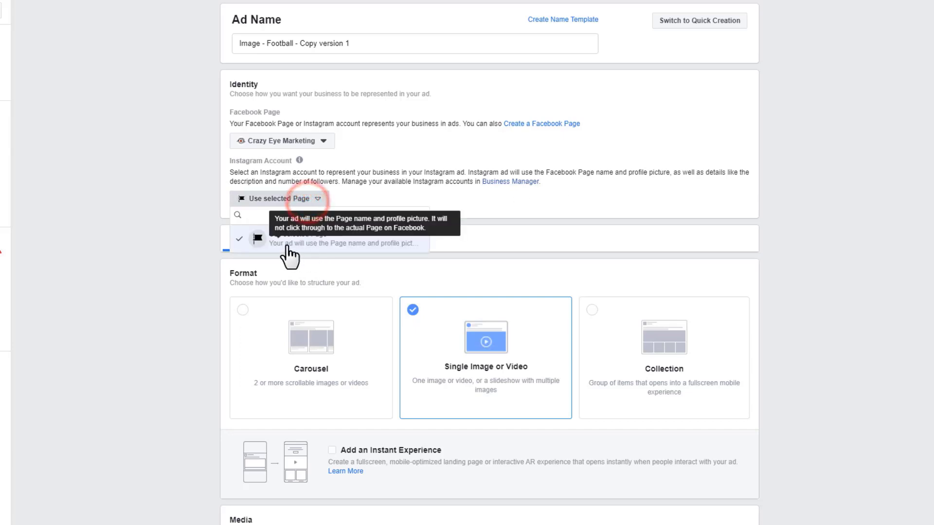
click(365, 240)
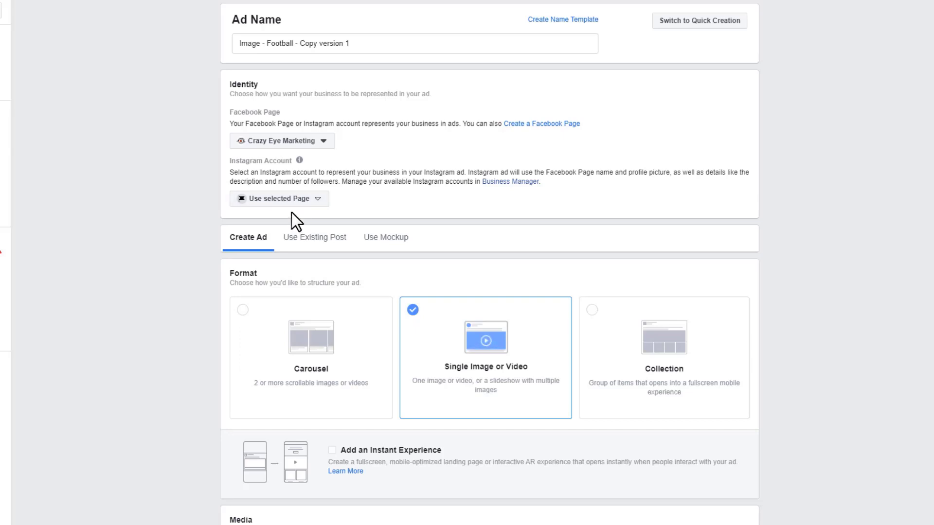
mouse_move(277, 162)
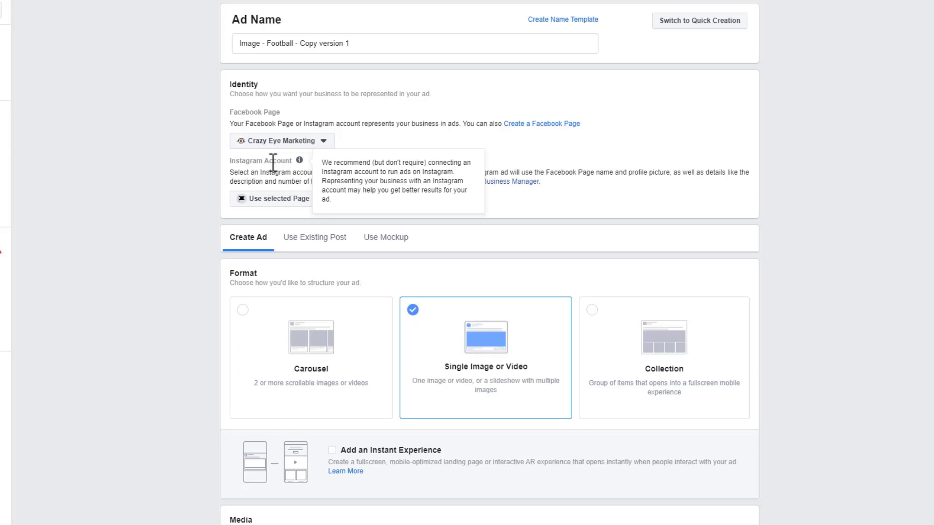
Check the mockups available for the ad, highlight the Creative Hub mention, and close the mockup selection.
scroll(218, 175, down, 4)
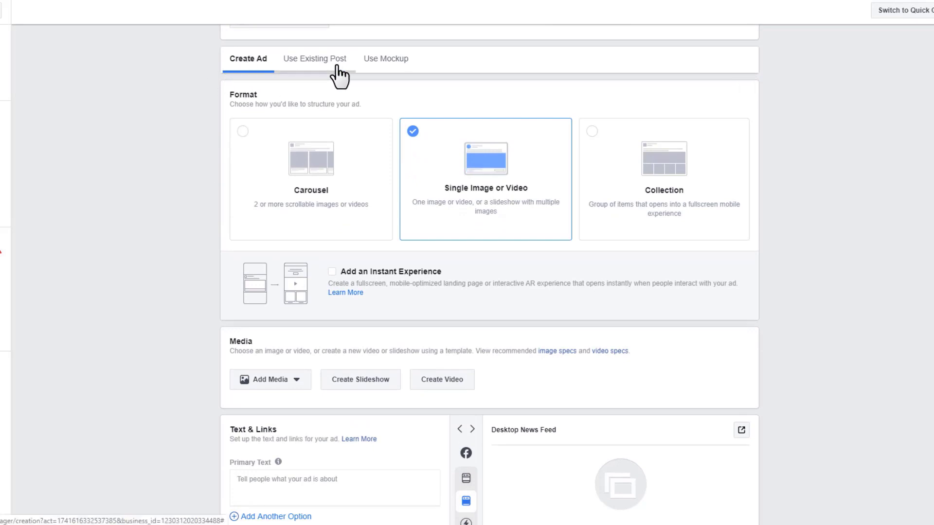
scroll(395, 72, up, 1)
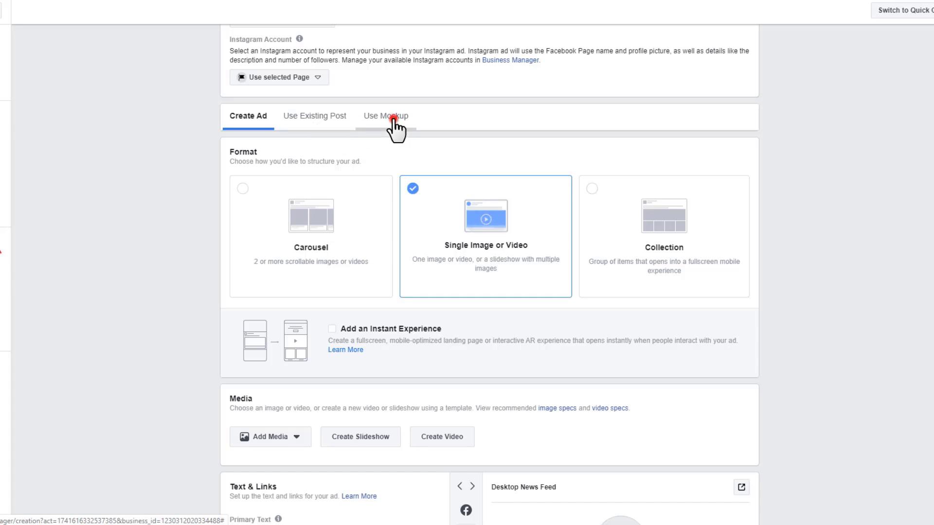
scroll(438, 187, up, 1)
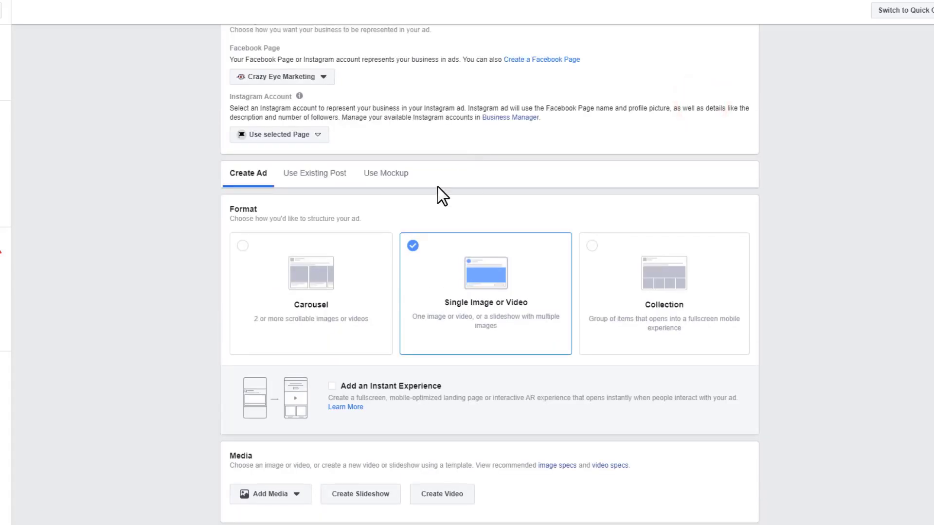
click(391, 181)
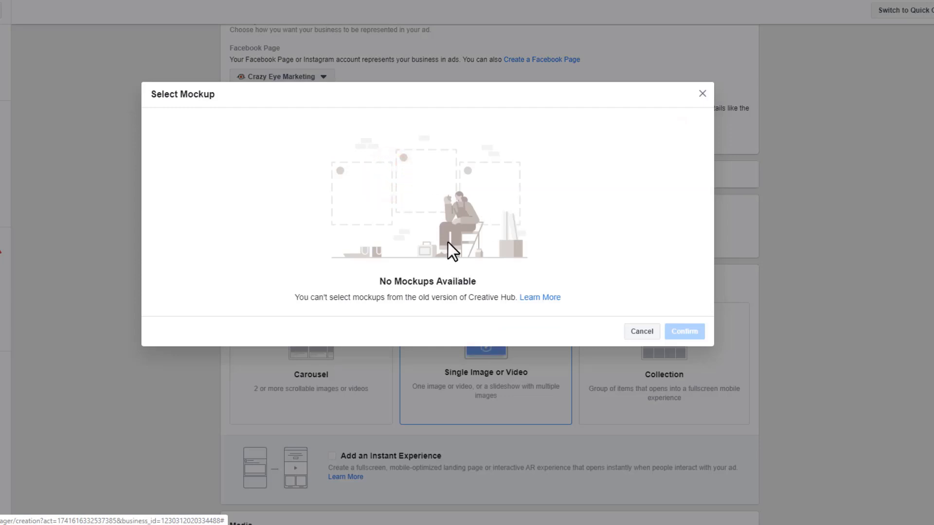
drag(472, 297, 518, 298)
click(502, 296)
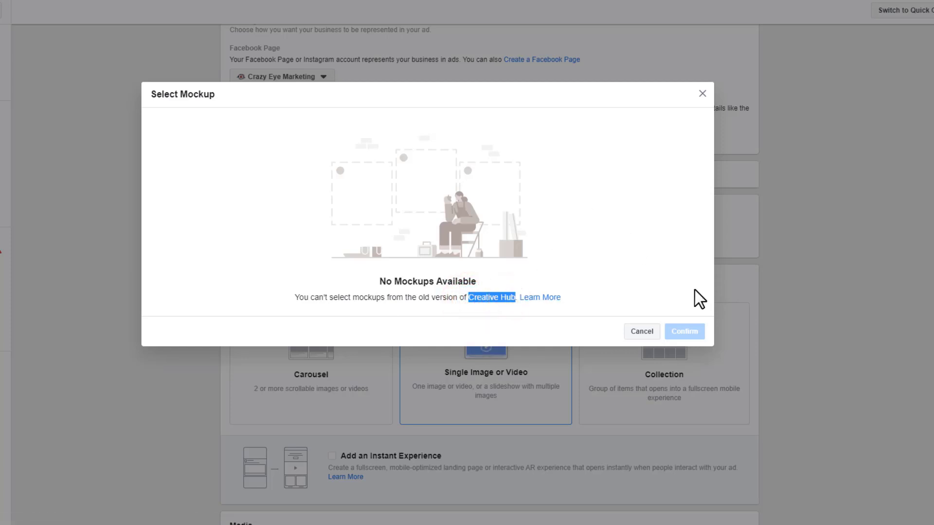
click(701, 95)
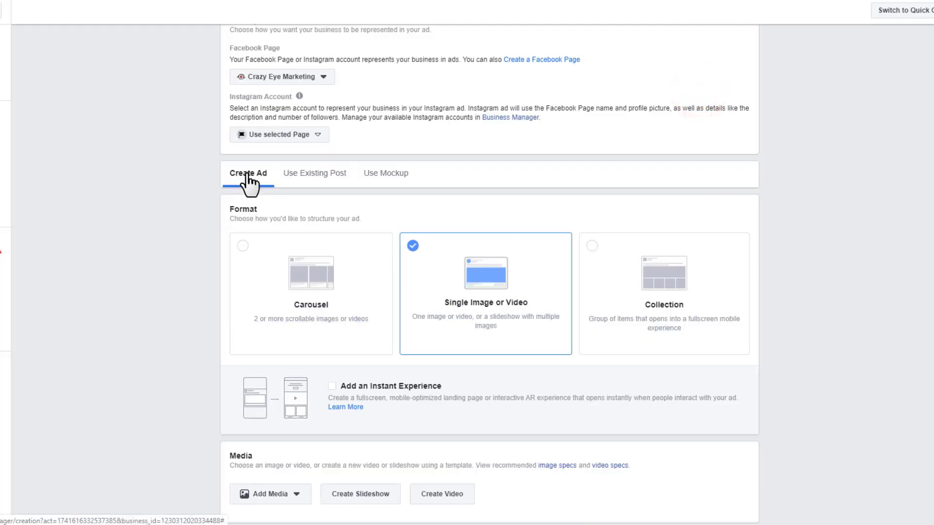
Search the stock photos for "football" and add the 1000 × 620 image of a horizontal football on white as the ad's image.
scroll(271, 243, down, 2)
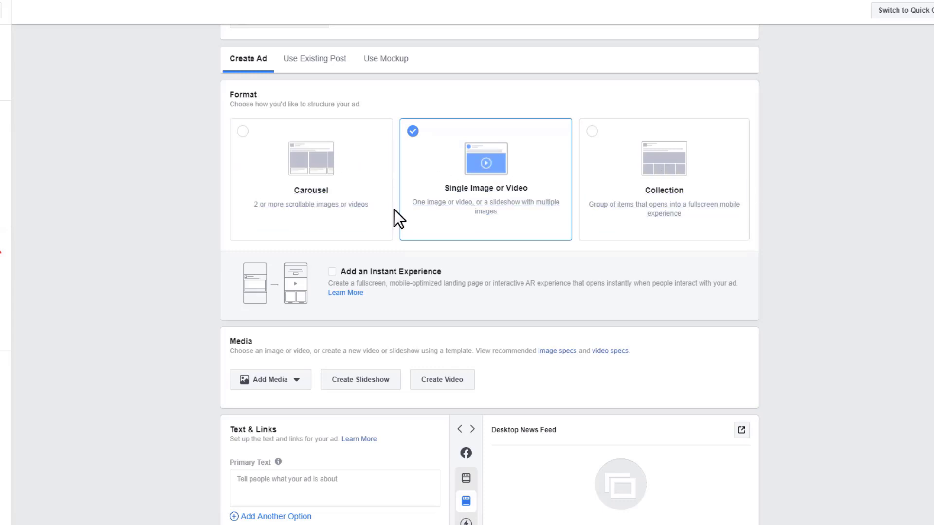
scroll(395, 219, down, 1)
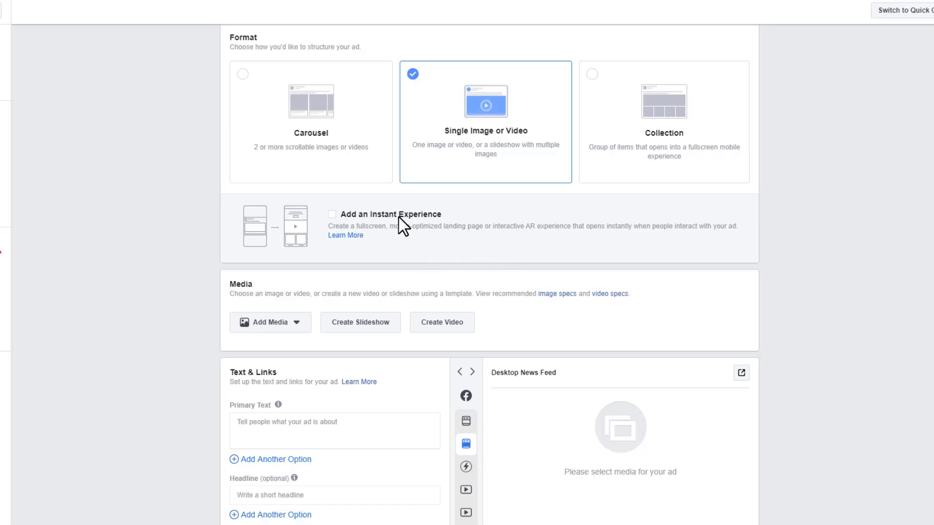
scroll(386, 226, down, 4)
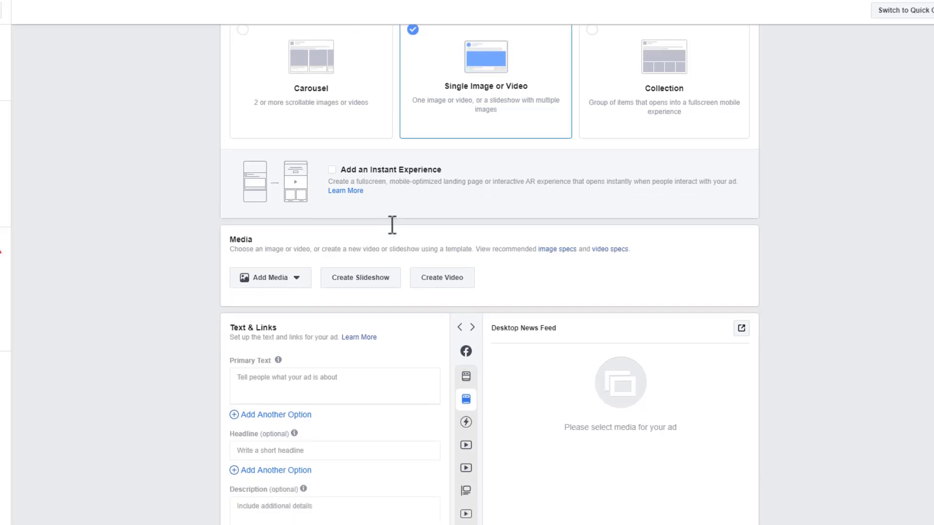
scroll(246, 146, down, 1)
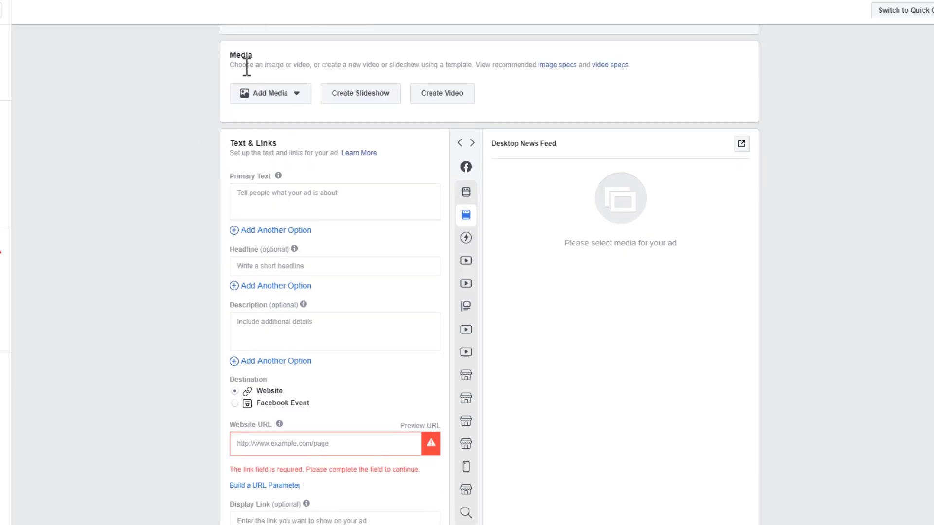
click(297, 95)
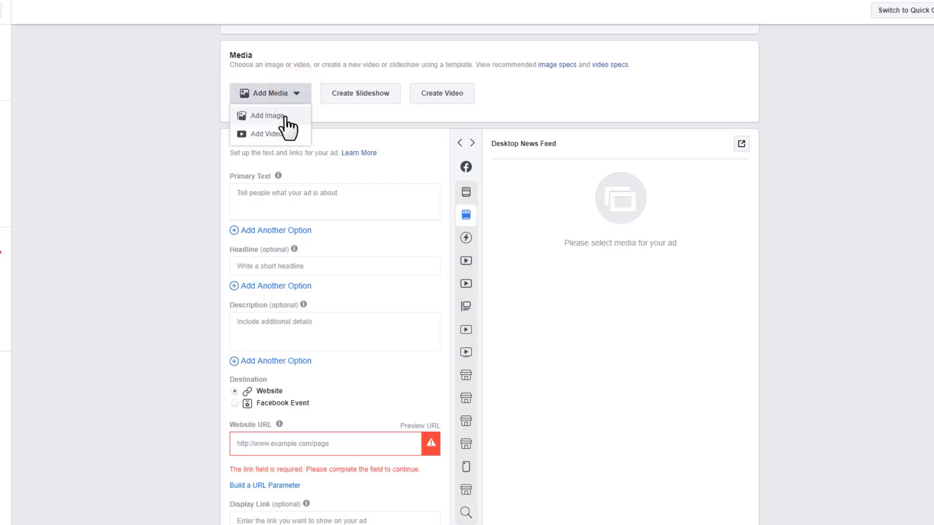
click(286, 118)
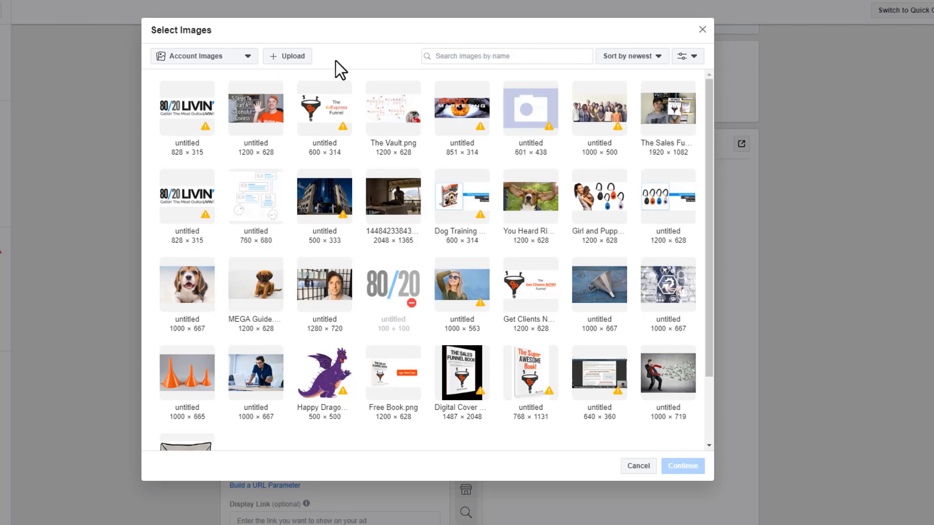
click(227, 57)
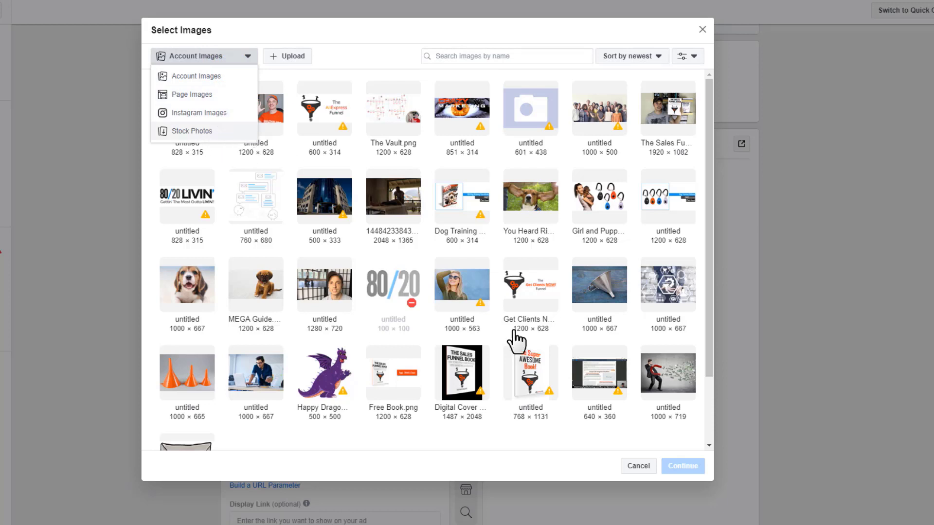
click(208, 129)
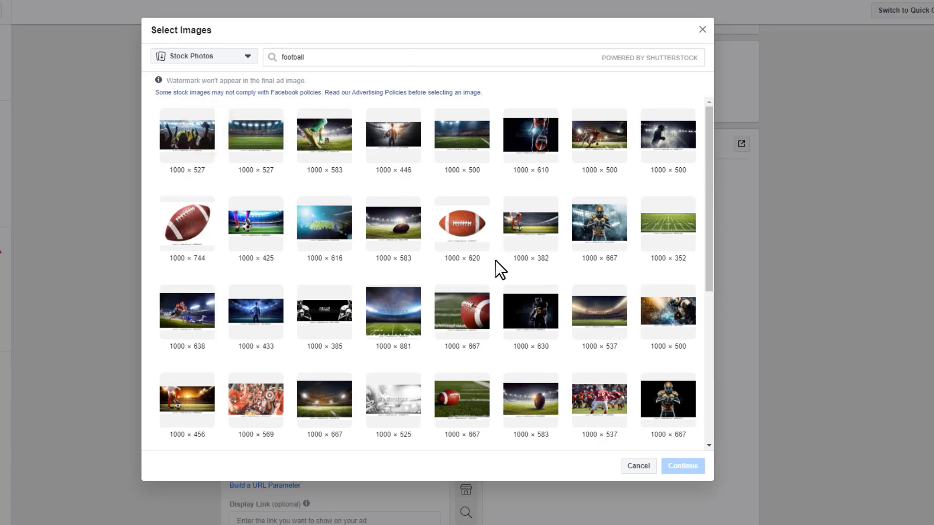
double_click(323, 57)
click(466, 234)
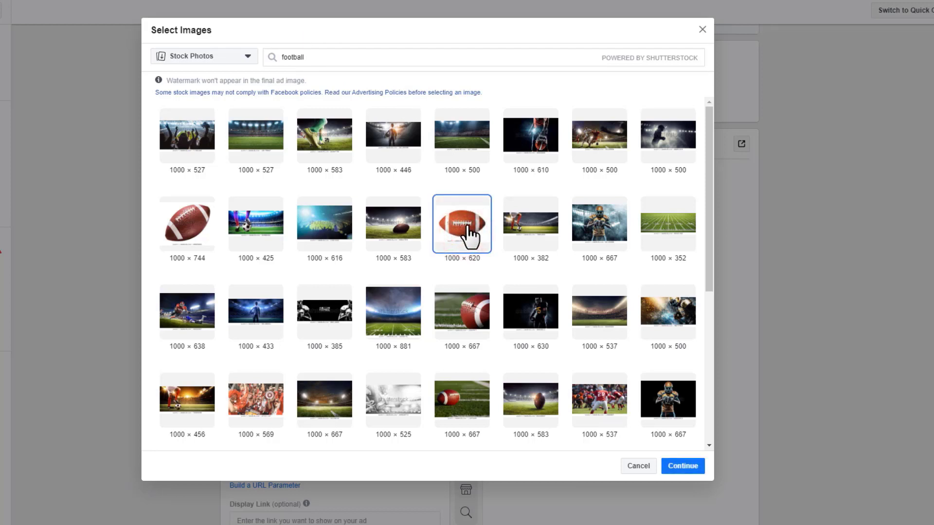
click(686, 469)
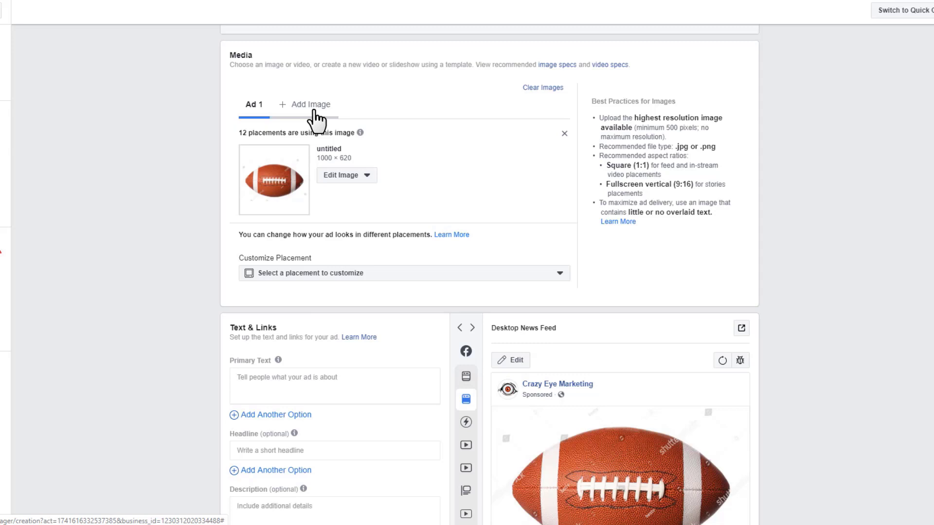
Review the placement groups and single placements for which the football image can be customized.
mouse_move(360, 132)
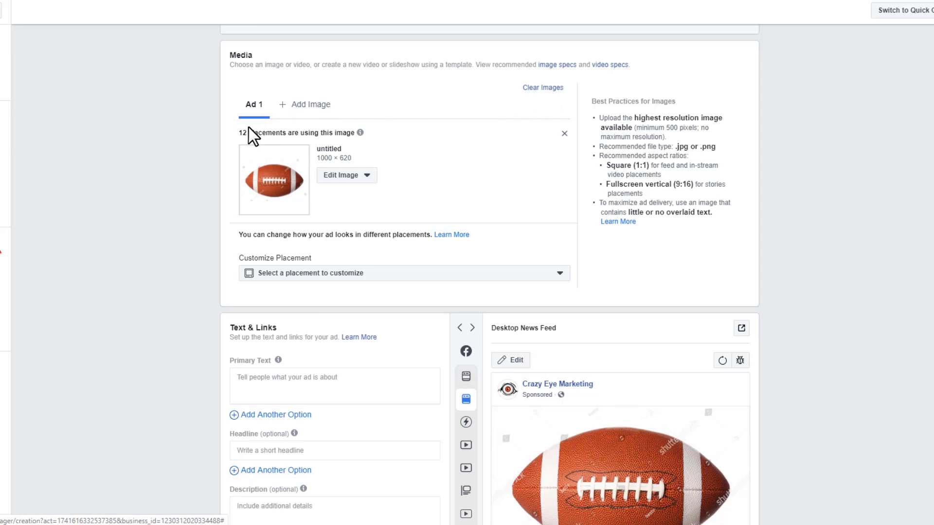
mouse_move(247, 136)
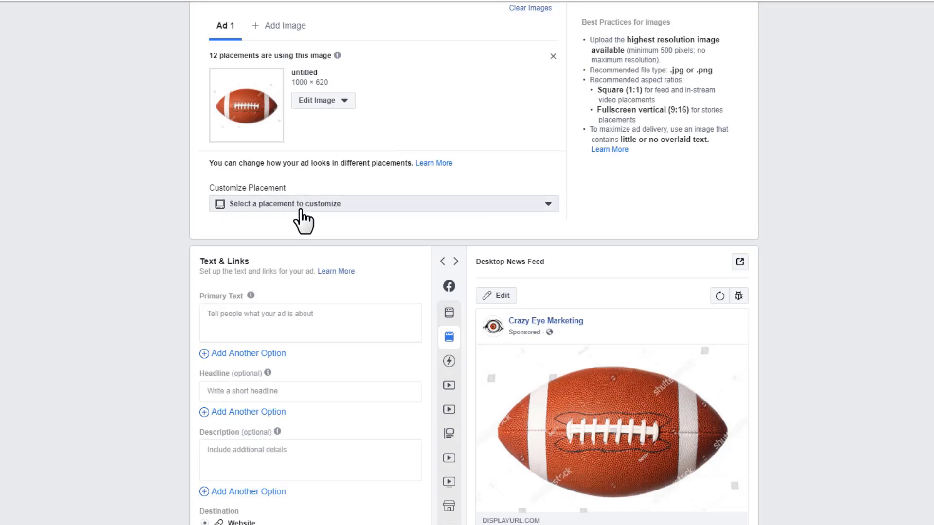
click(314, 204)
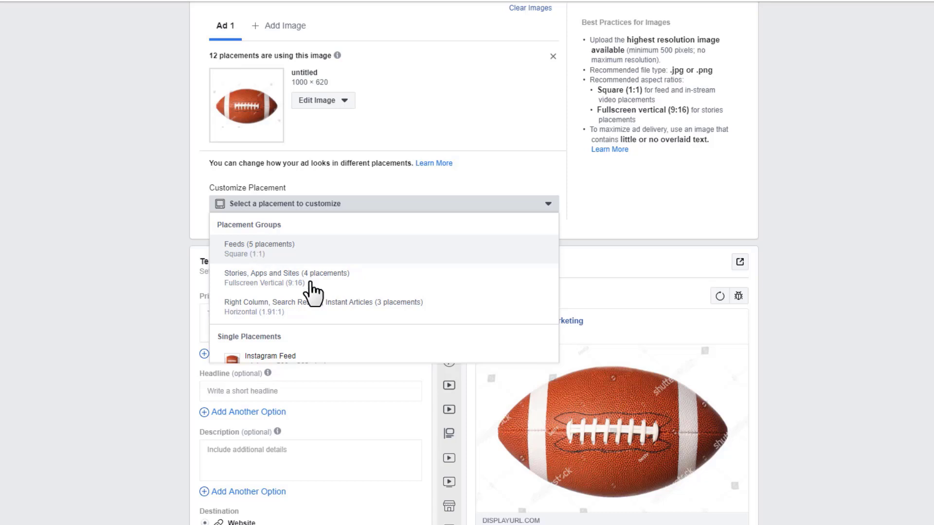
scroll(317, 291, down, 2)
scroll(302, 292, up, 1)
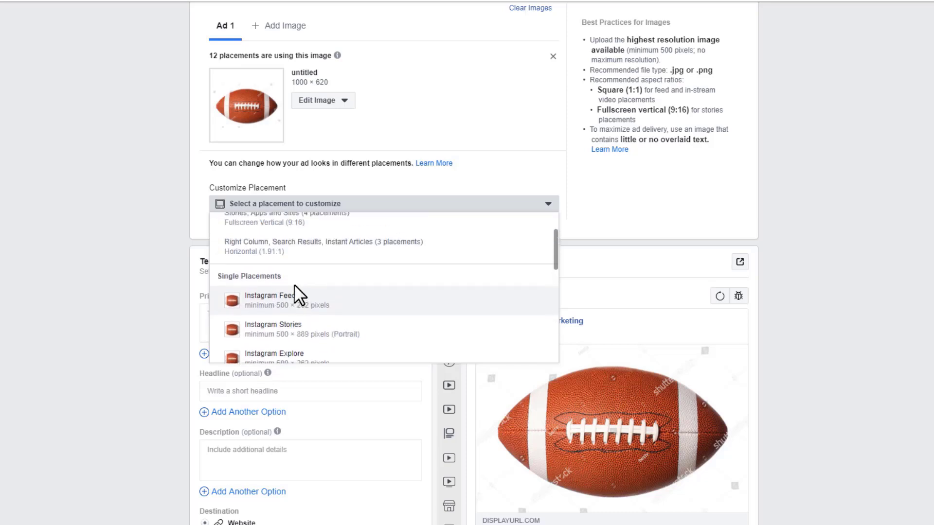
scroll(287, 308, down, 3)
scroll(294, 320, down, 5)
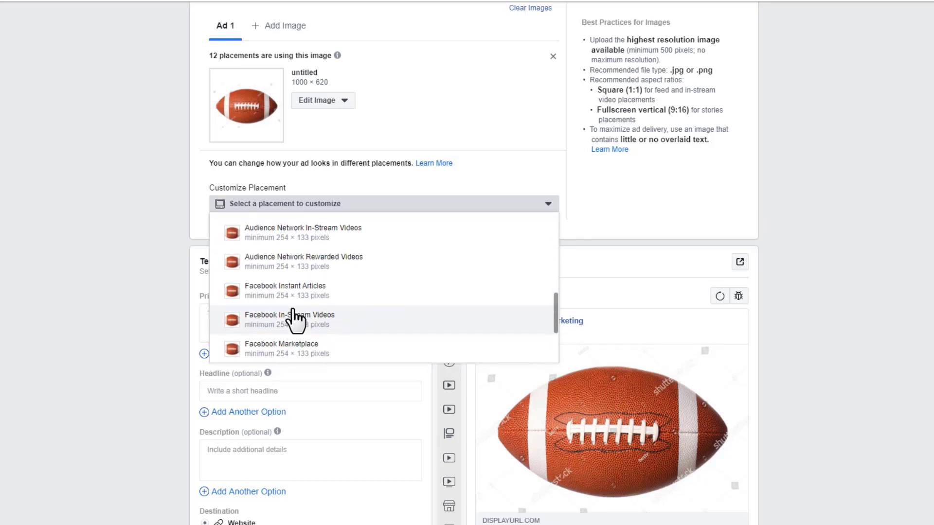
scroll(301, 326, up, 2)
scroll(302, 326, up, 5)
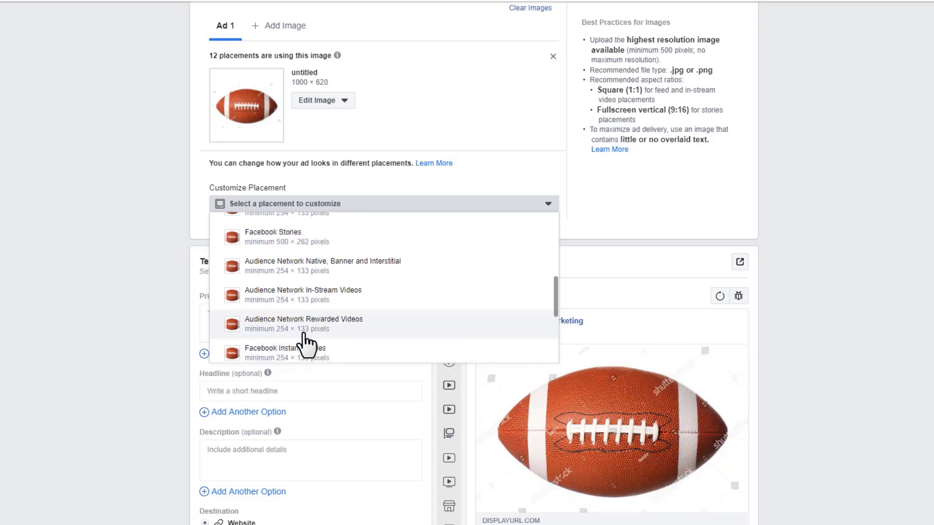
scroll(307, 342, up, 3)
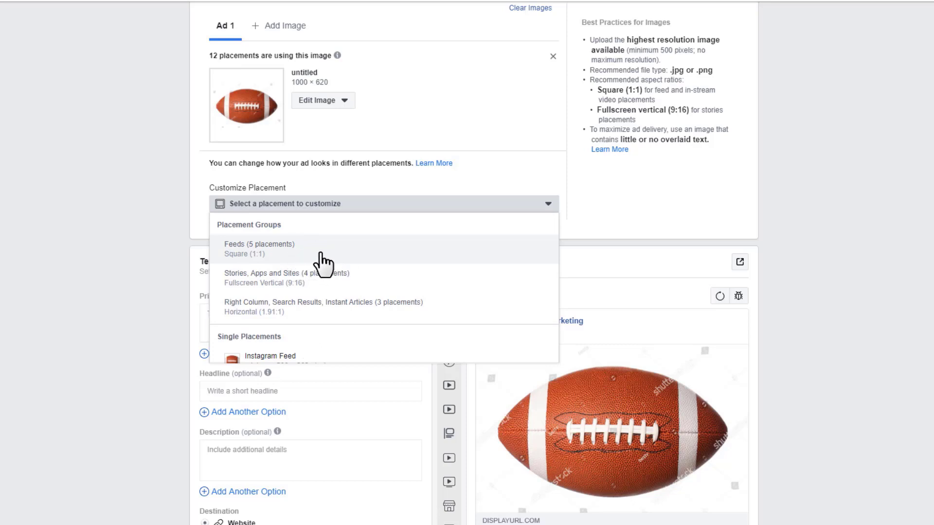
scroll(326, 272, down, 4)
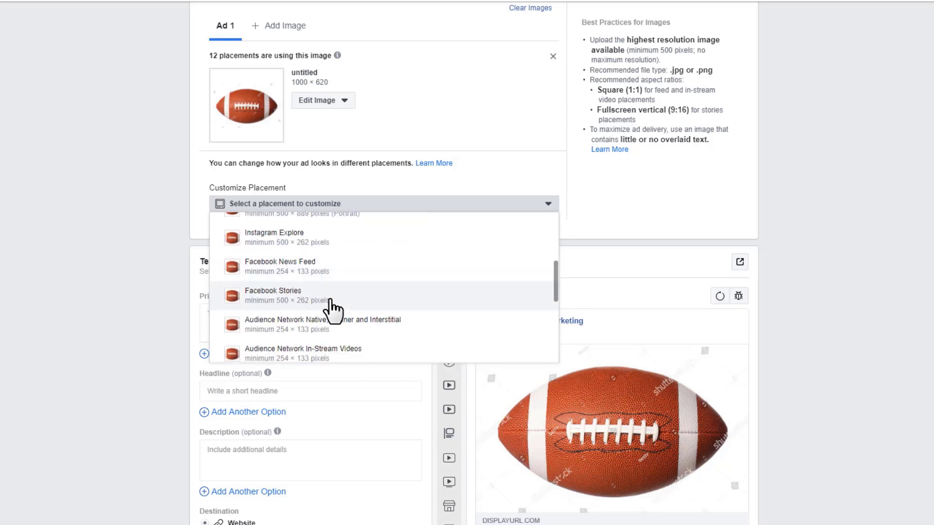
scroll(333, 308, up, 3)
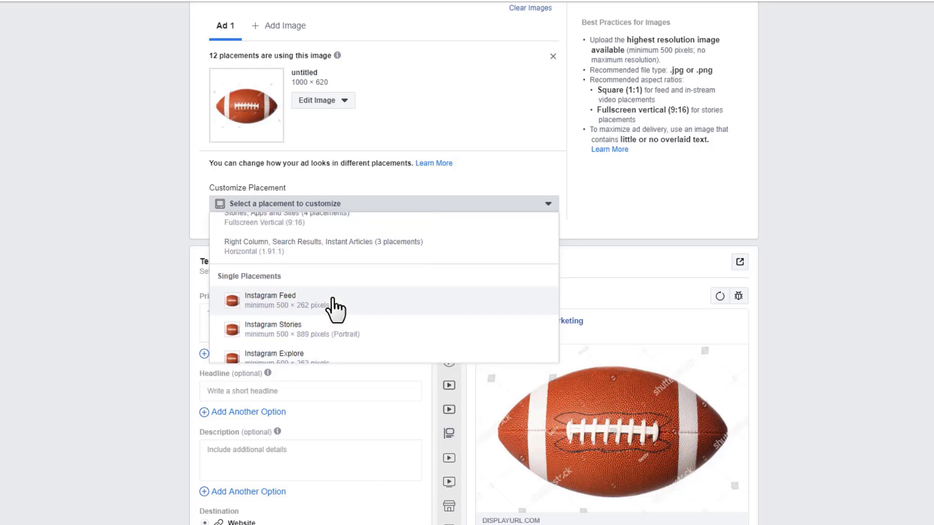
scroll(335, 317, up, 2)
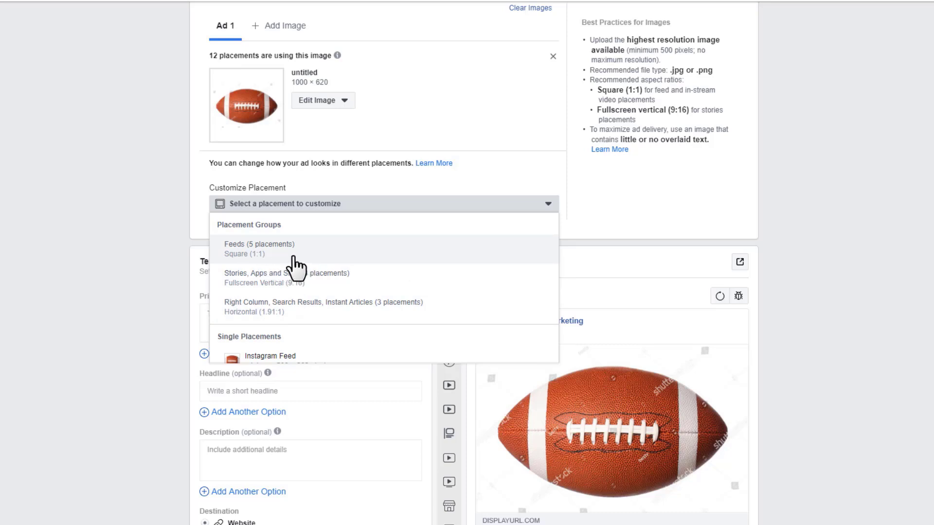
Customize the Feeds placement group with a Square 1:1 crop of the image, shifted to frame the football's left end.
click(294, 258)
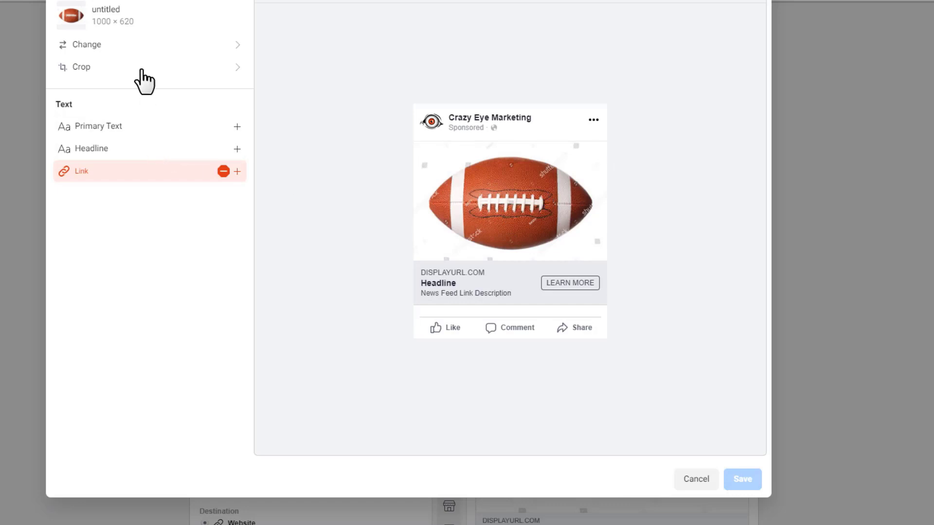
click(117, 72)
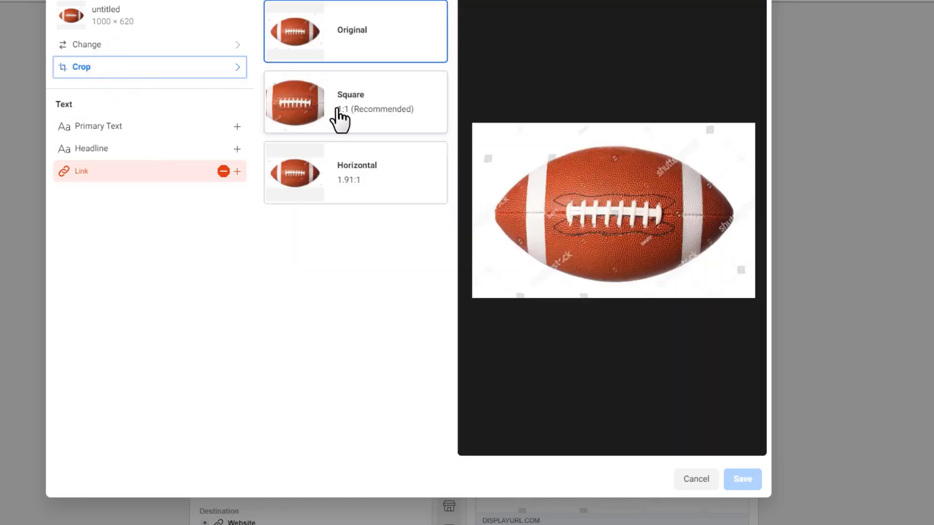
click(302, 117)
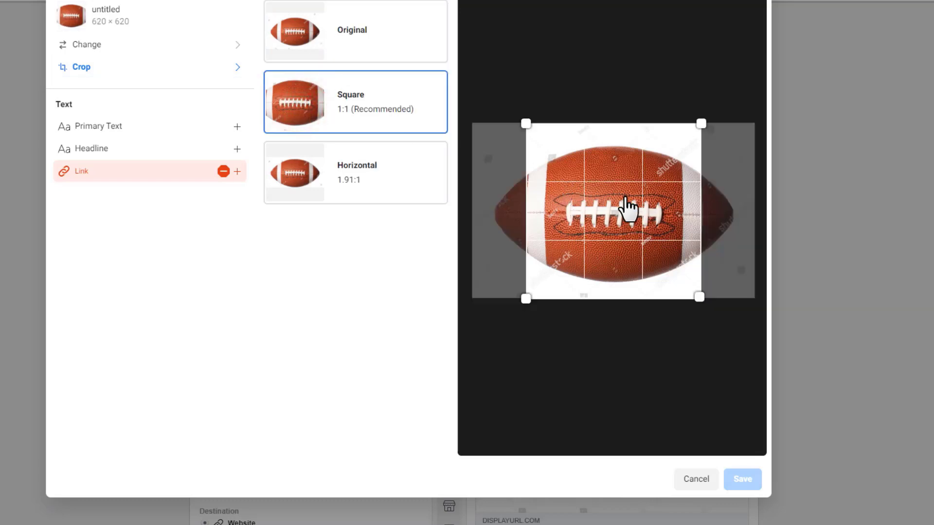
drag(630, 220, 591, 227)
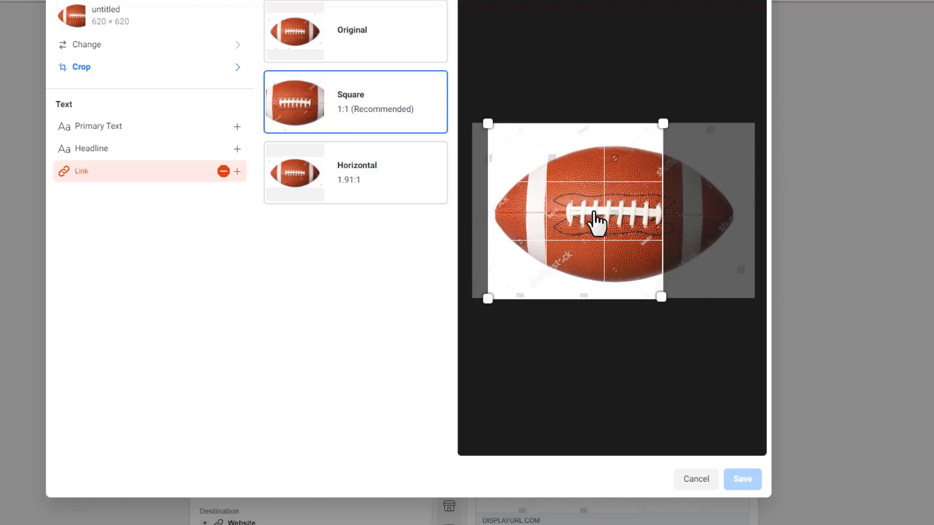
Set the Feeds version's primary text to "Primary Text".
click(151, 128)
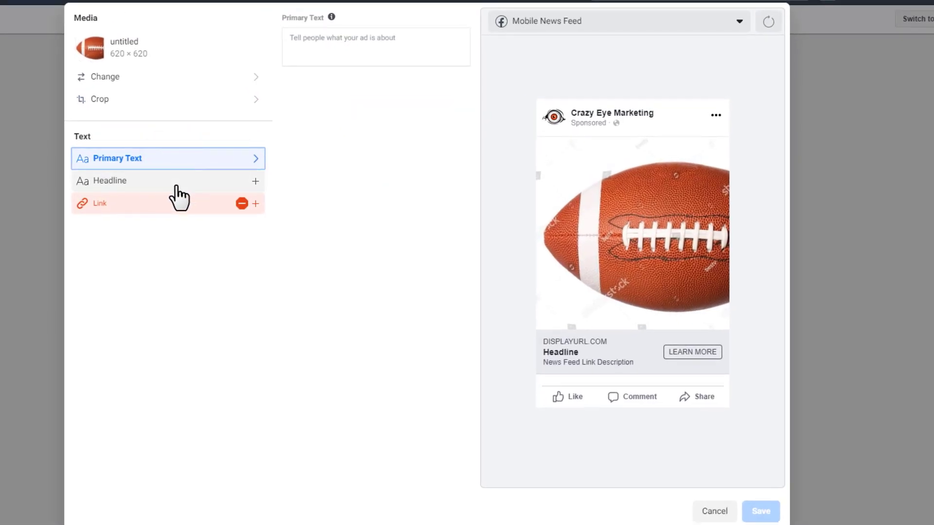
click(175, 183)
click(183, 158)
click(409, 41)
text(Headline)
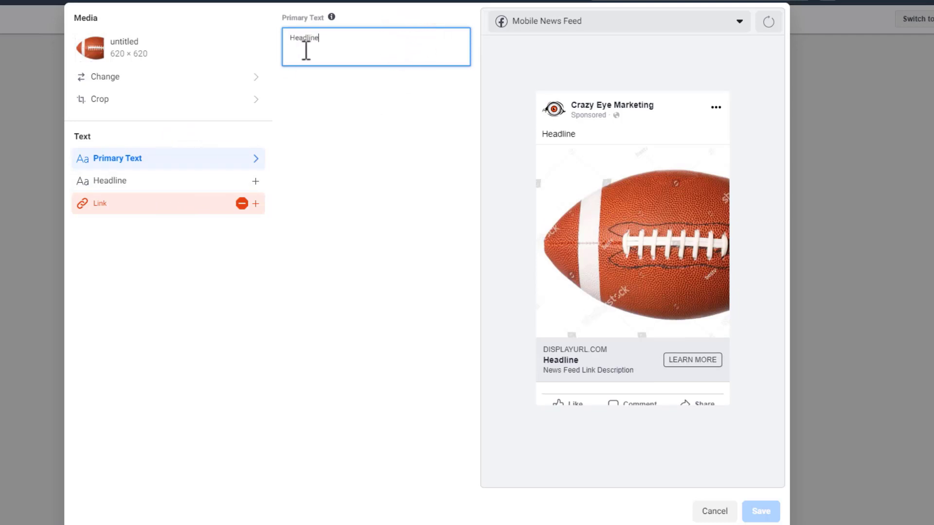
drag(373, 34, 287, 44)
text(o)
text(Primary Text)
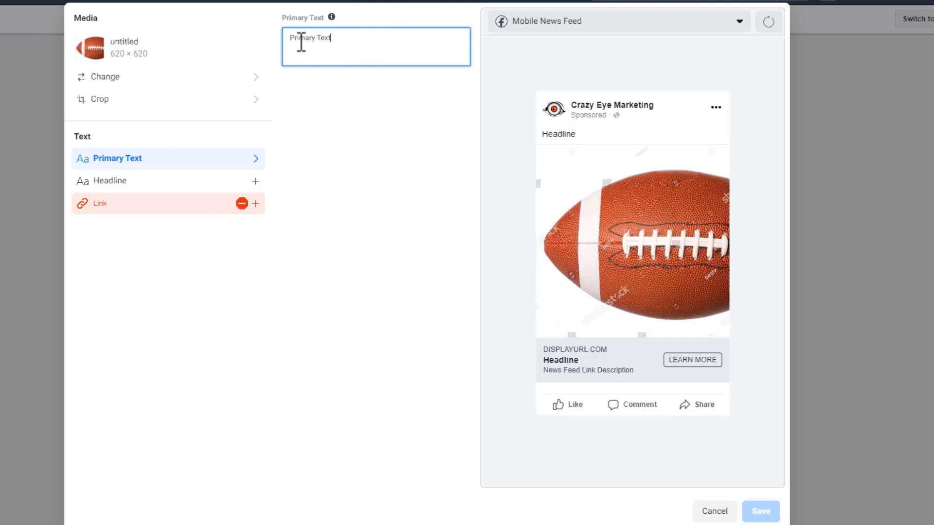
Set the Feeds version's headline to "Headline".
click(183, 185)
click(384, 30)
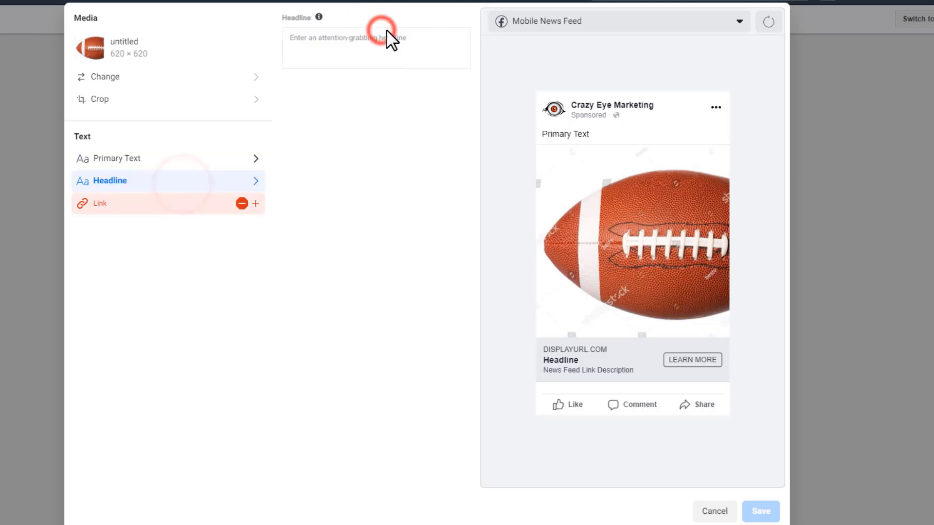
click(391, 41)
text(Head)
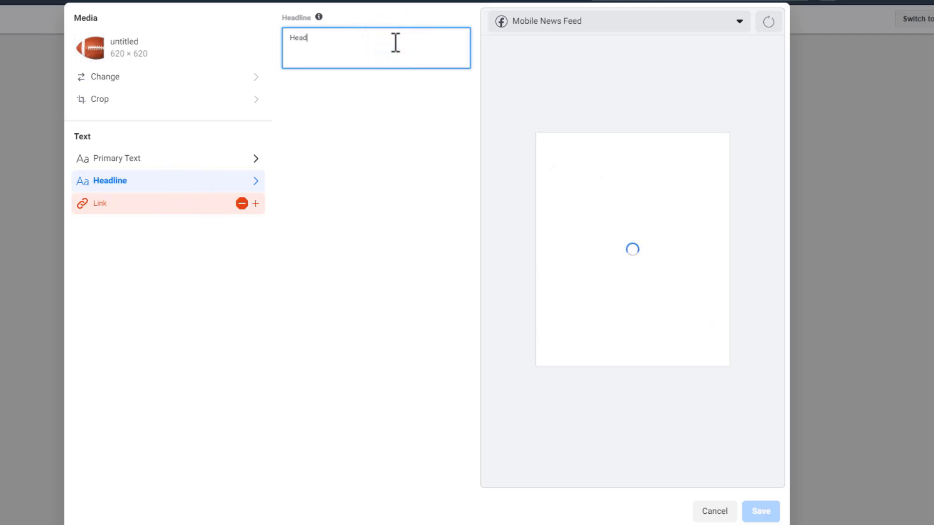
text(line)
click(397, 181)
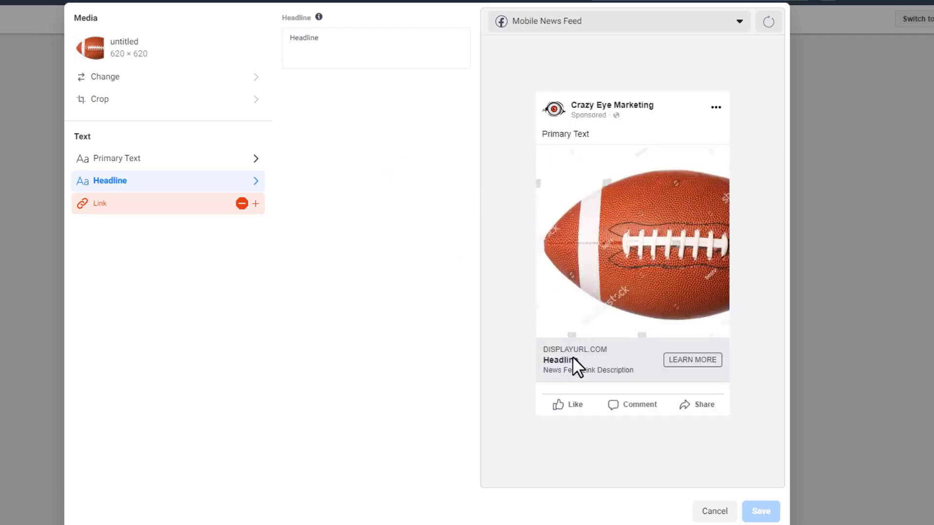
click(122, 205)
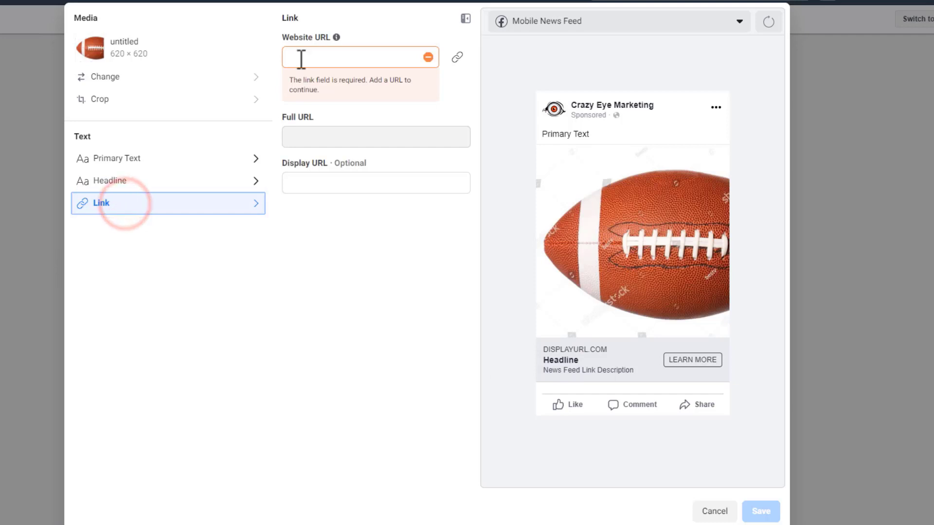
click(343, 58)
text(https://www.crazyeyemarketing.com)
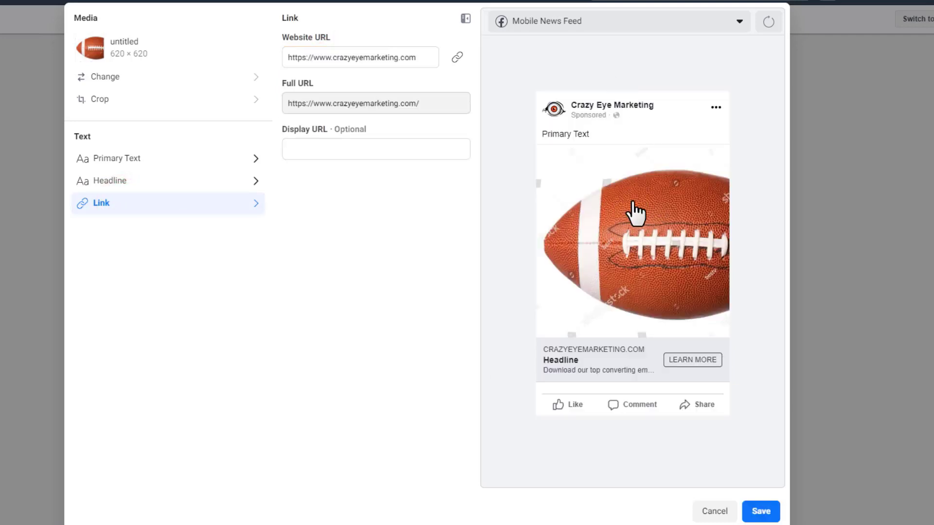
Preview the Feeds version as Desktop News Feed and save the placement customization.
click(569, 22)
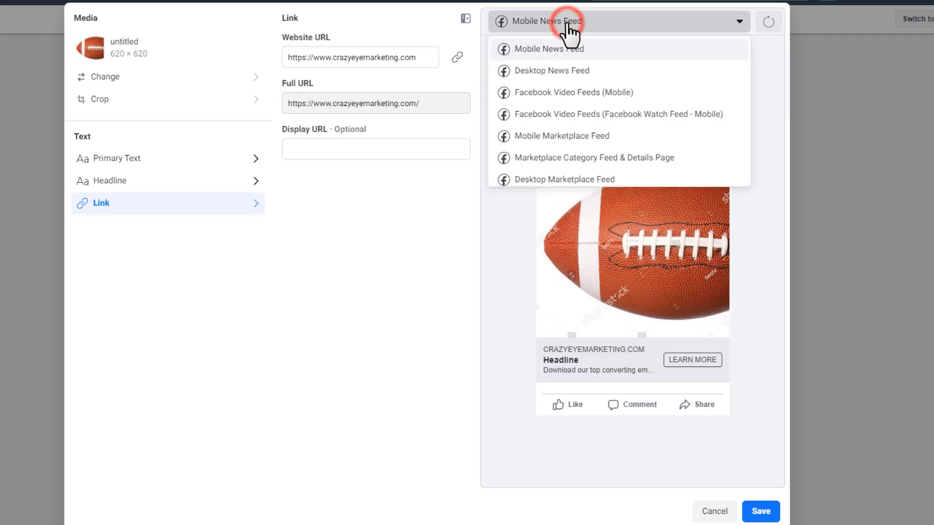
click(578, 70)
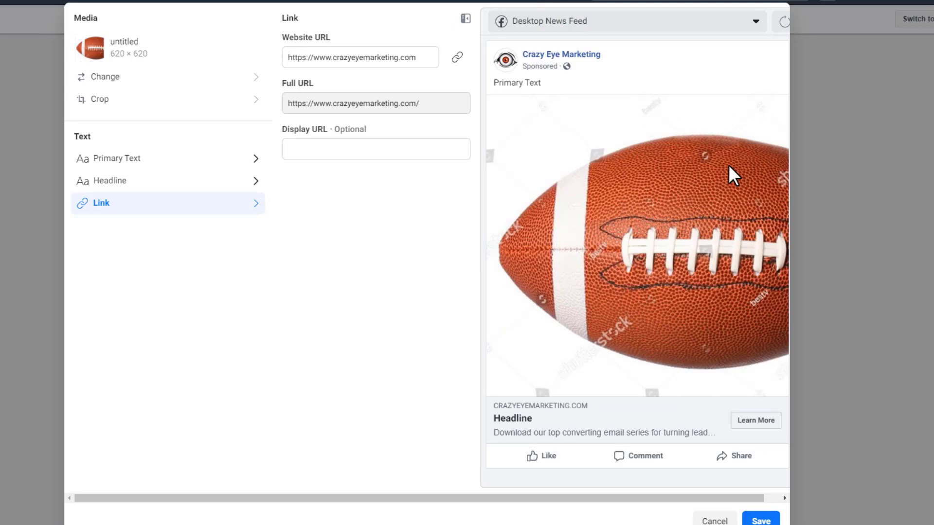
click(766, 521)
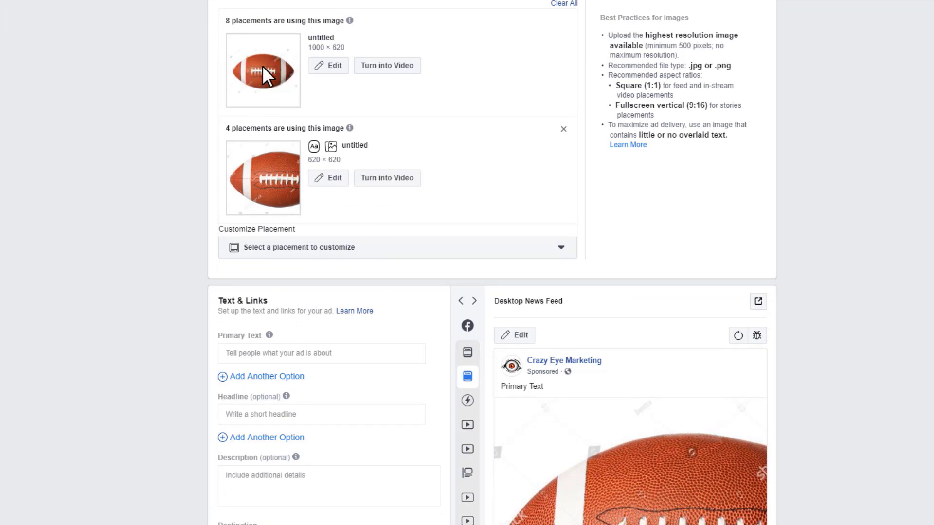
Review the edit options for the original 1000 × 620 football image and close its editor without saving.
click(322, 66)
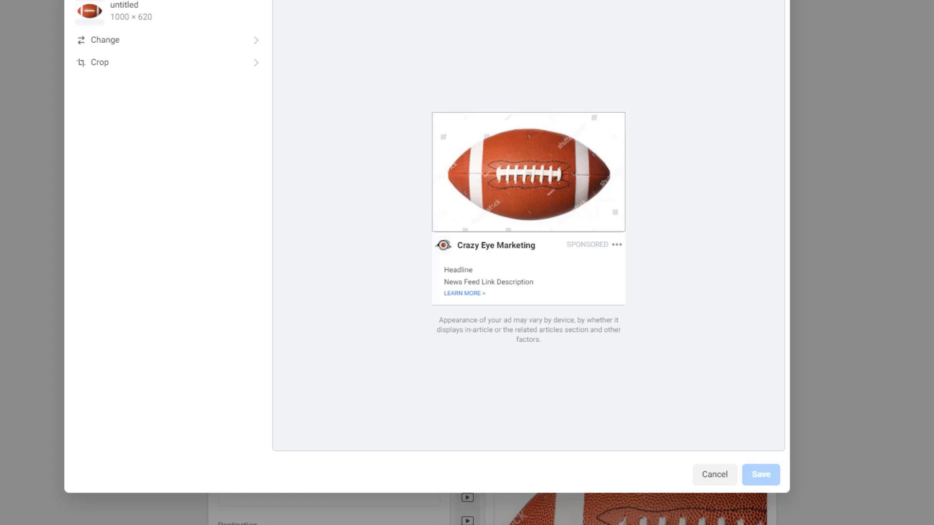
click(710, 478)
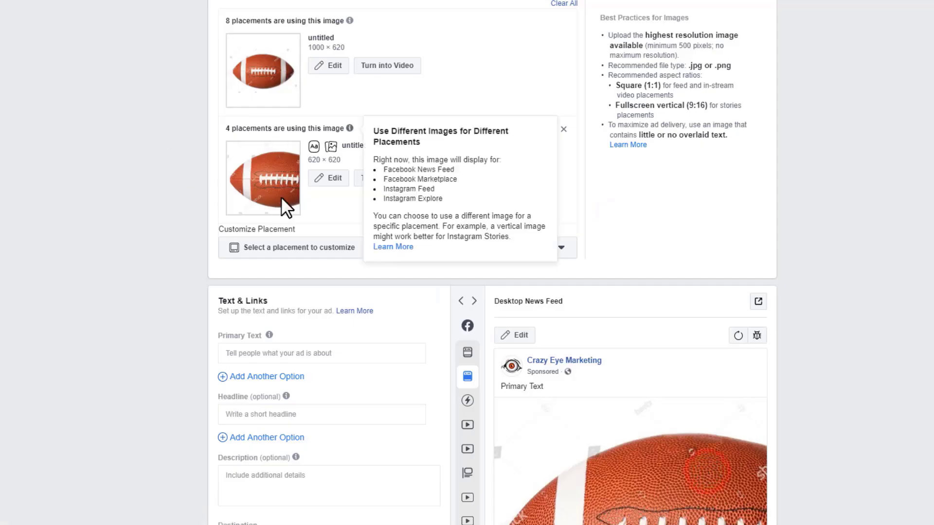
Try a Vertical 9:16 crop of the Stories, Apps and Sites image, framing the football's left-centre part.
click(324, 248)
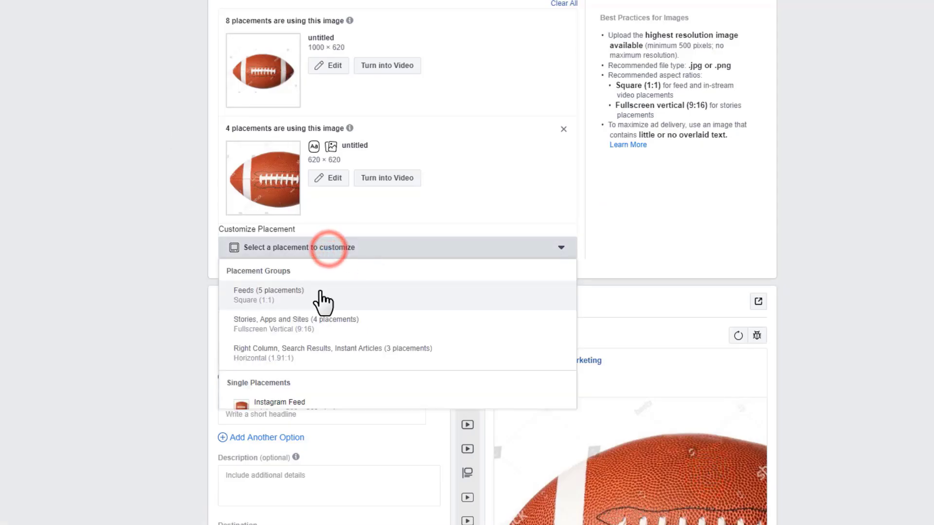
click(313, 333)
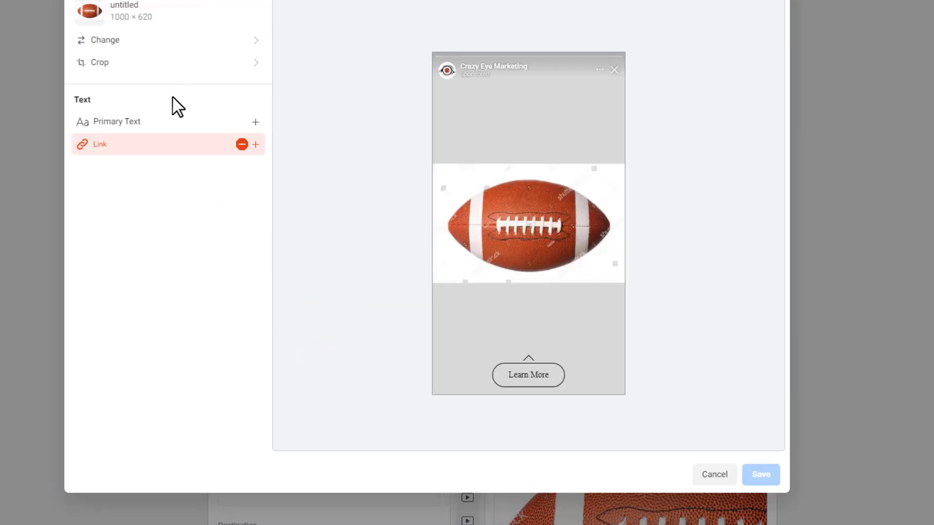
click(182, 63)
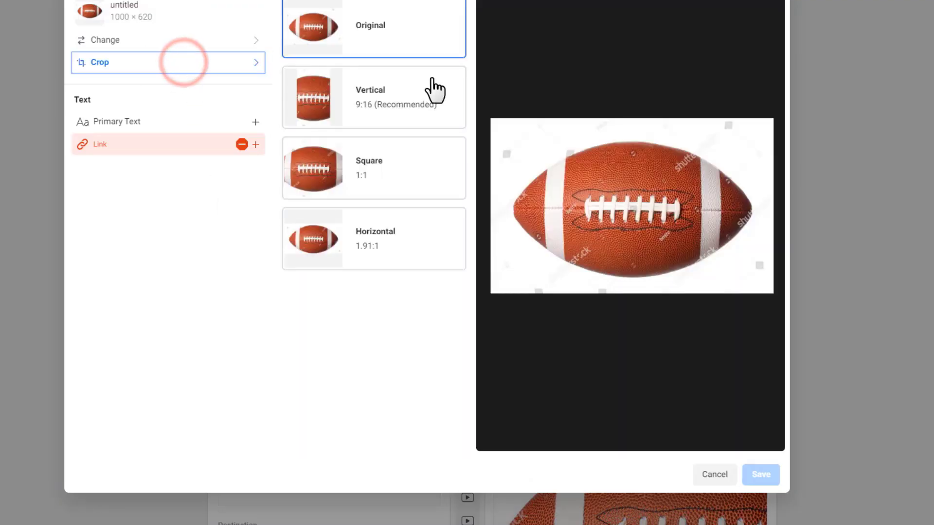
click(385, 106)
drag(631, 200, 589, 207)
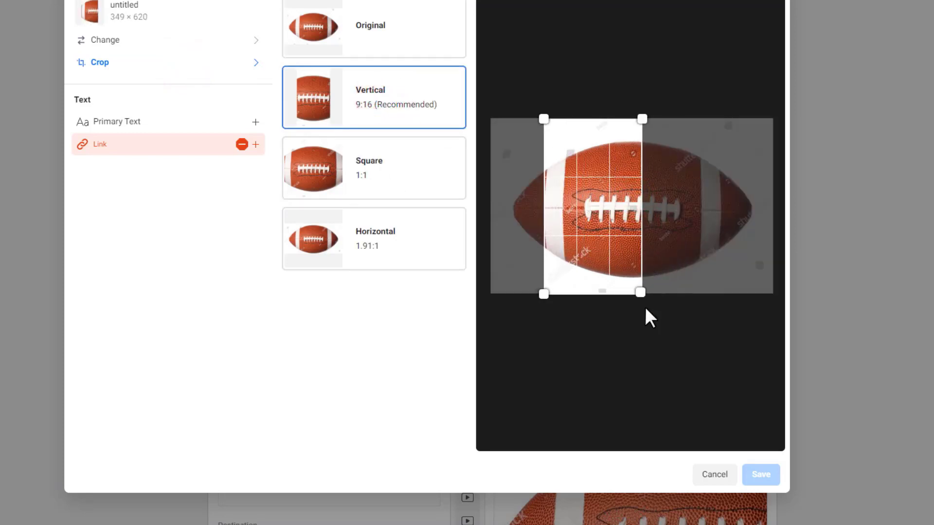
Try "Football!!!" as the Stories, Apps and Sites version's primary text, and discard that placement's customization.
click(165, 120)
click(375, 6)
text(Football!!!)
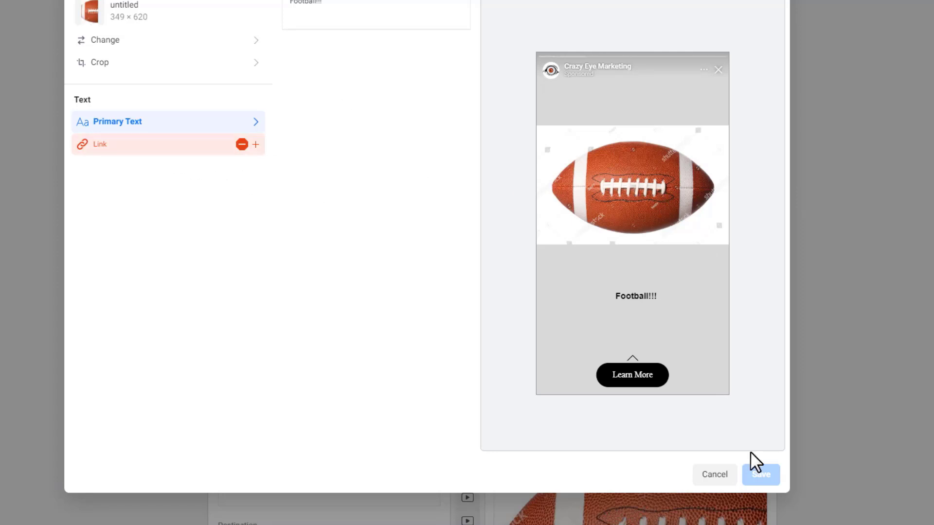
click(713, 476)
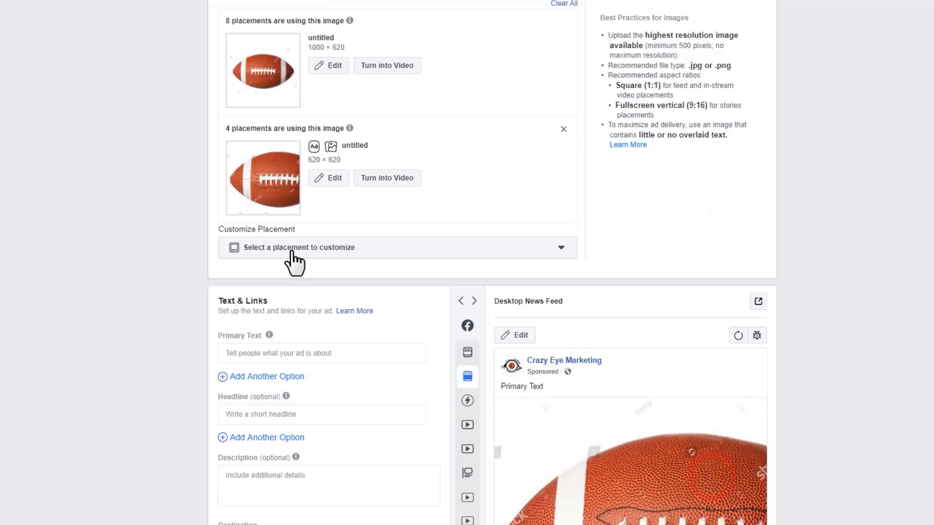
Browse the account images offered as replacements for the Stories, Apps and Sites image, and cancel without changing it.
scroll(210, 224, up, 3)
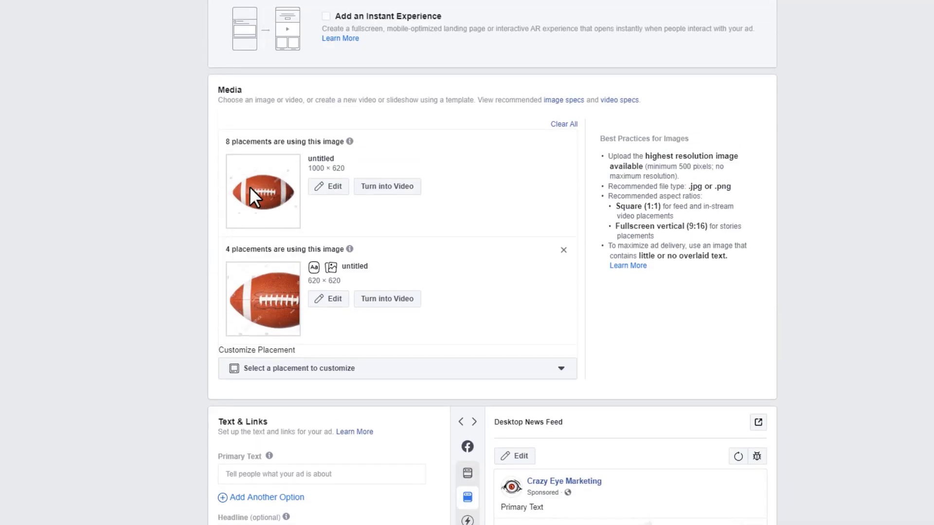
scroll(267, 203, down, 4)
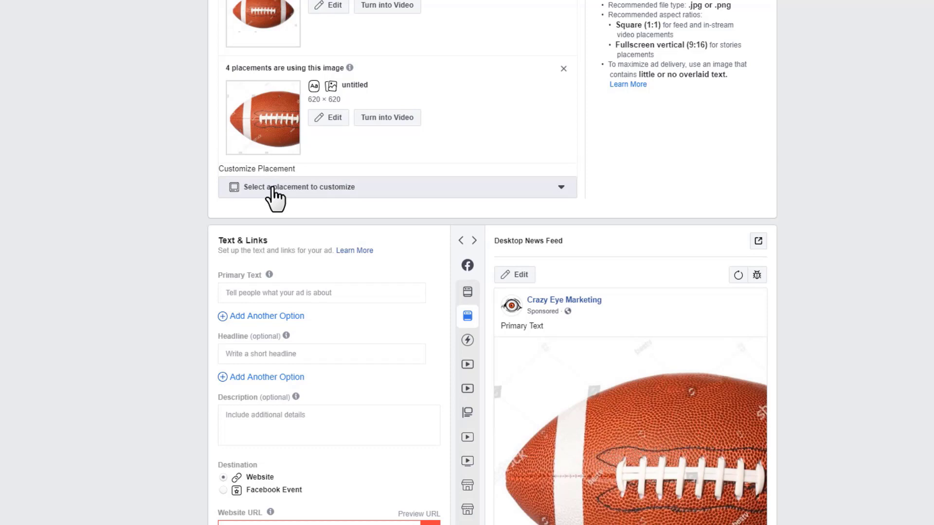
click(309, 189)
click(321, 260)
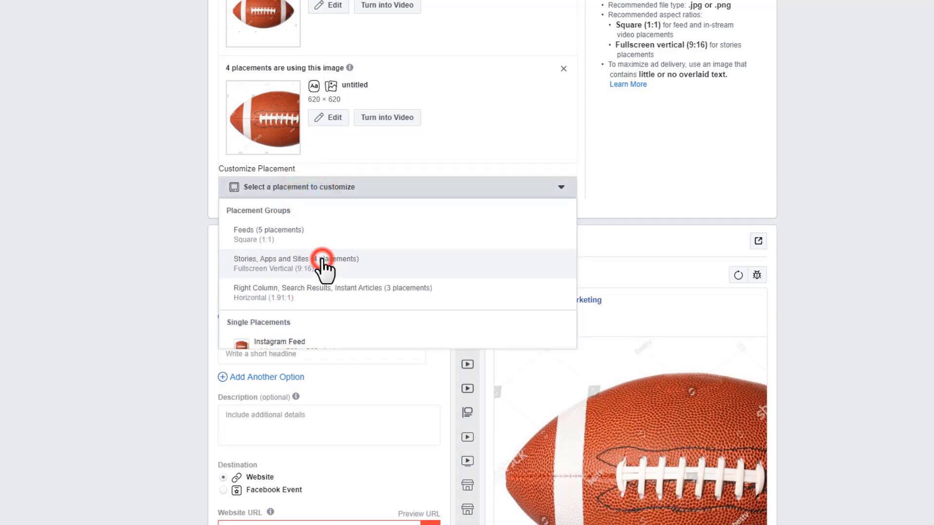
click(176, 40)
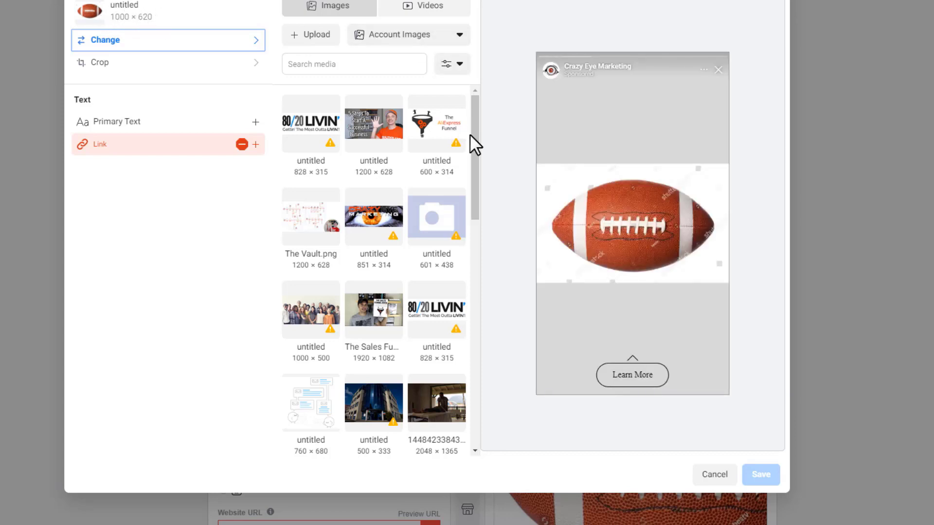
scroll(419, 250, down, 3)
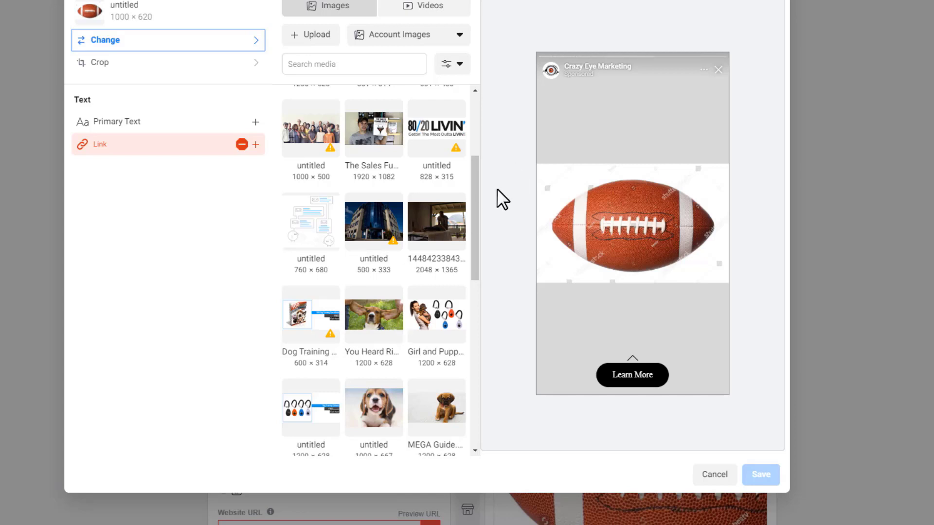
drag(477, 208, 477, 100)
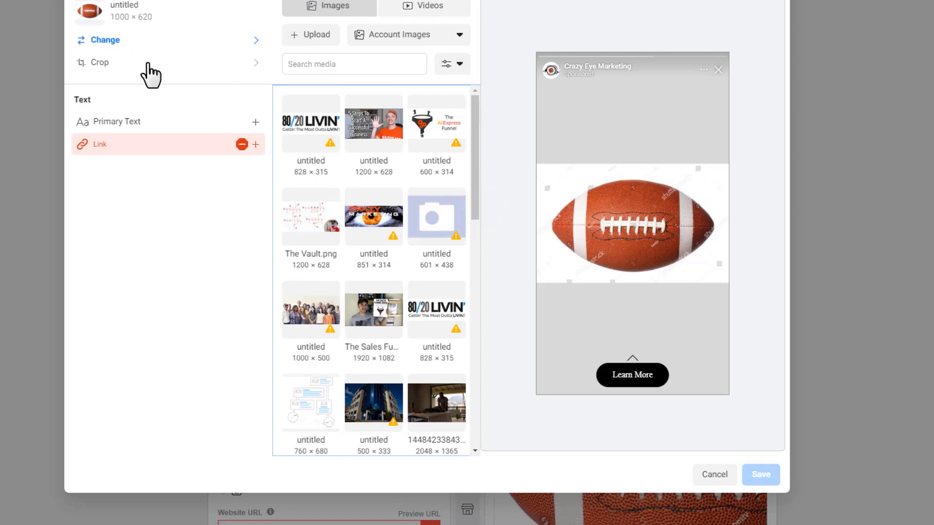
click(709, 475)
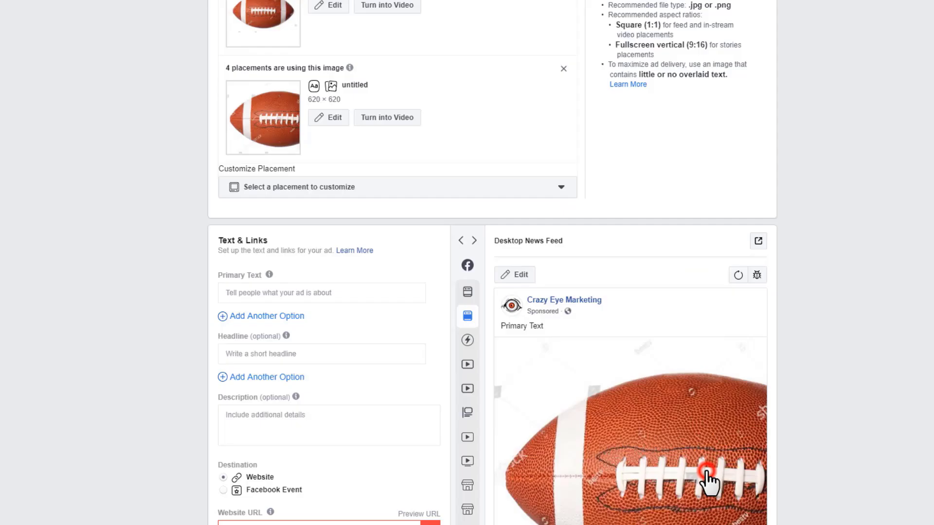
Set the ad's general primary text to "Change Primary Text".
scroll(310, 199, down, 4)
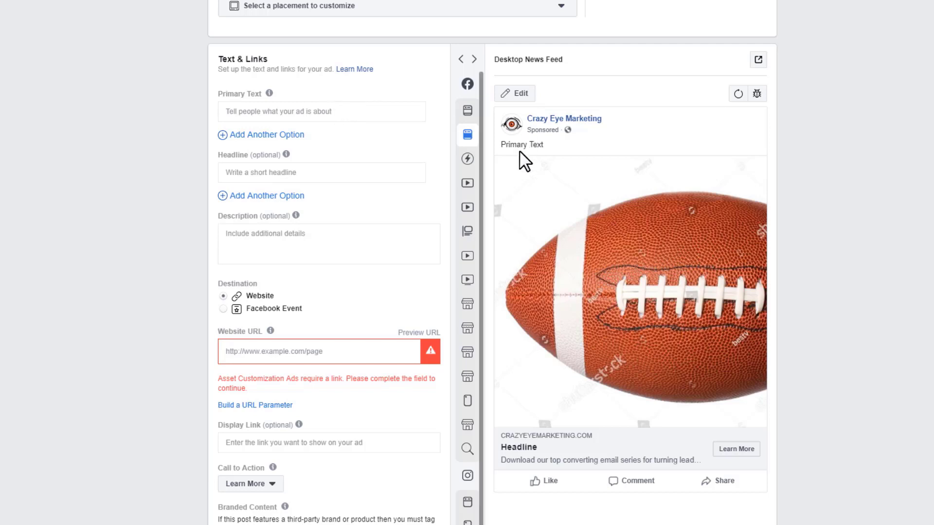
click(343, 109)
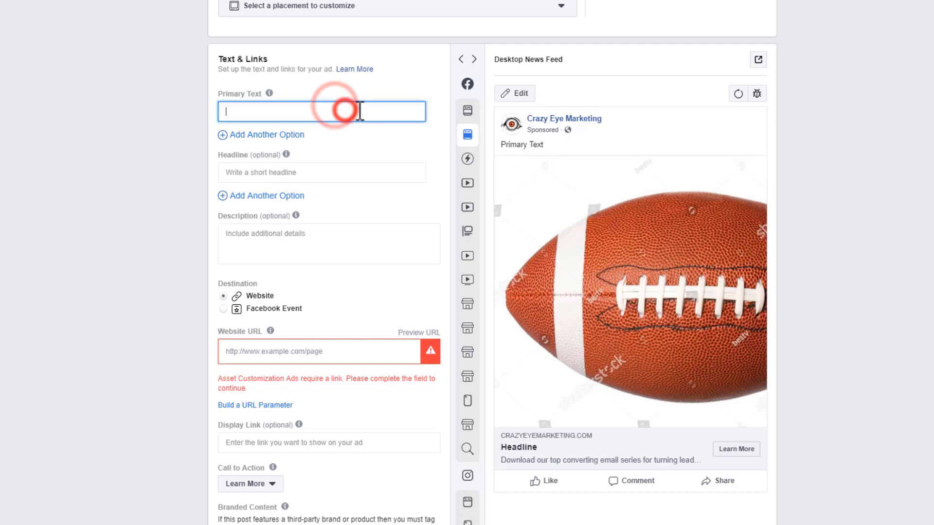
text(Change Primary Text)
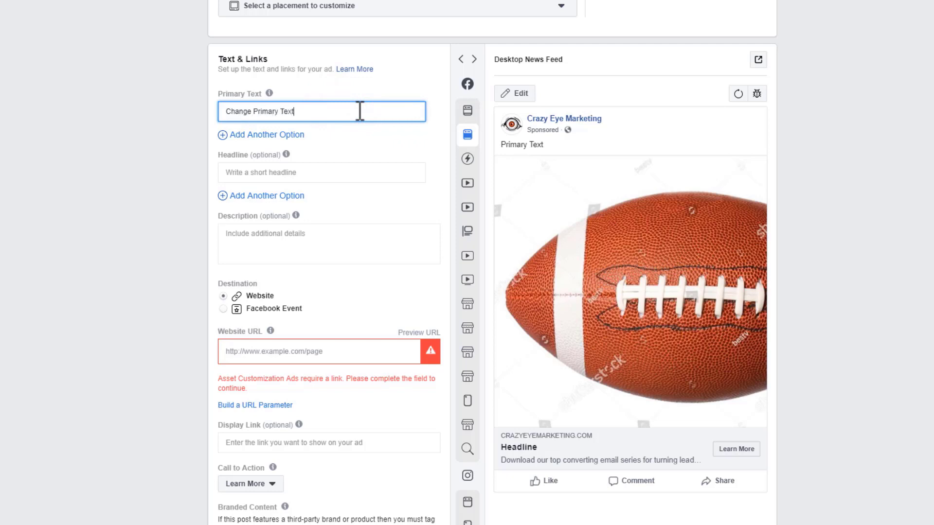
click(536, 146)
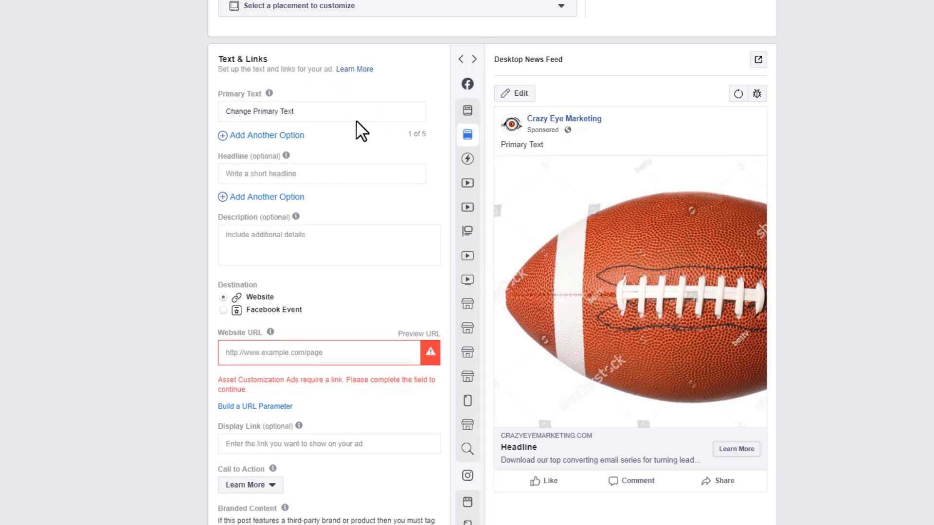
Delete the custom primary text and headline from the 620 × 620 Feeds version and save the placement customization.
scroll(523, 156, up, 4)
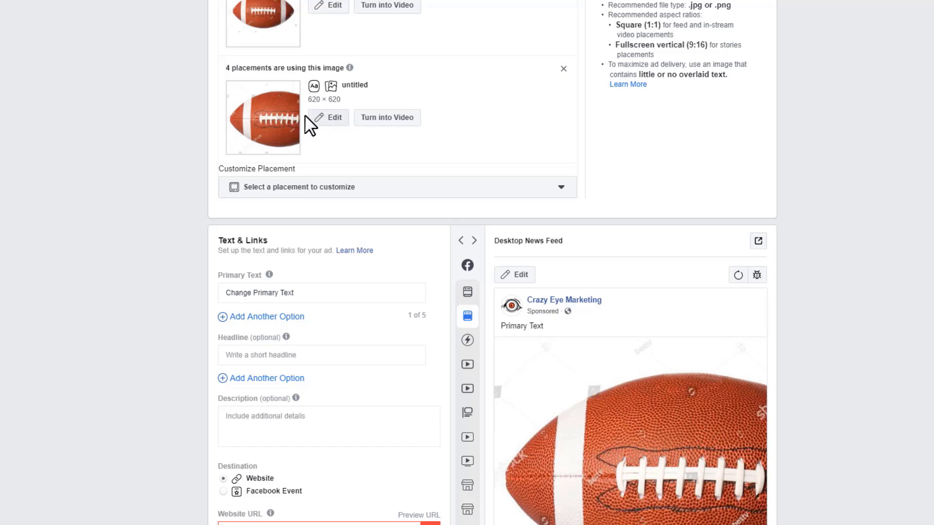
click(334, 121)
click(207, 121)
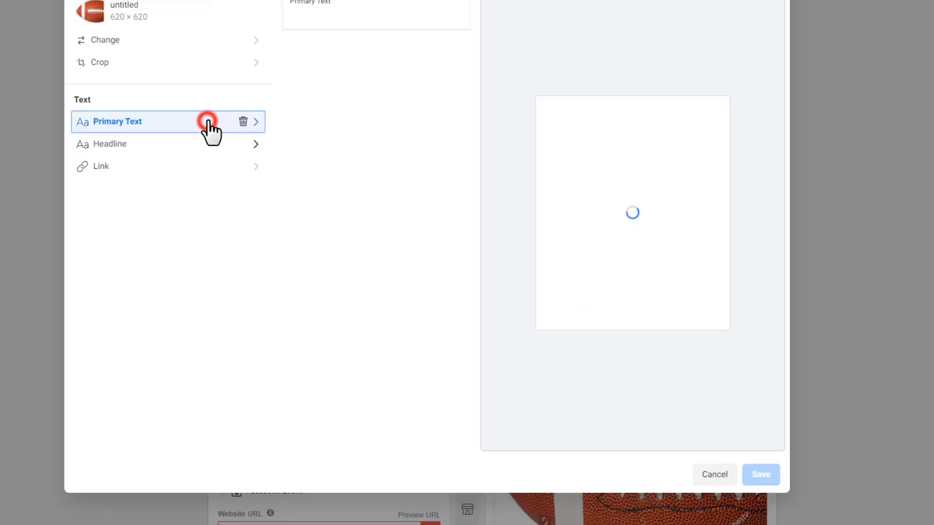
click(243, 122)
click(217, 149)
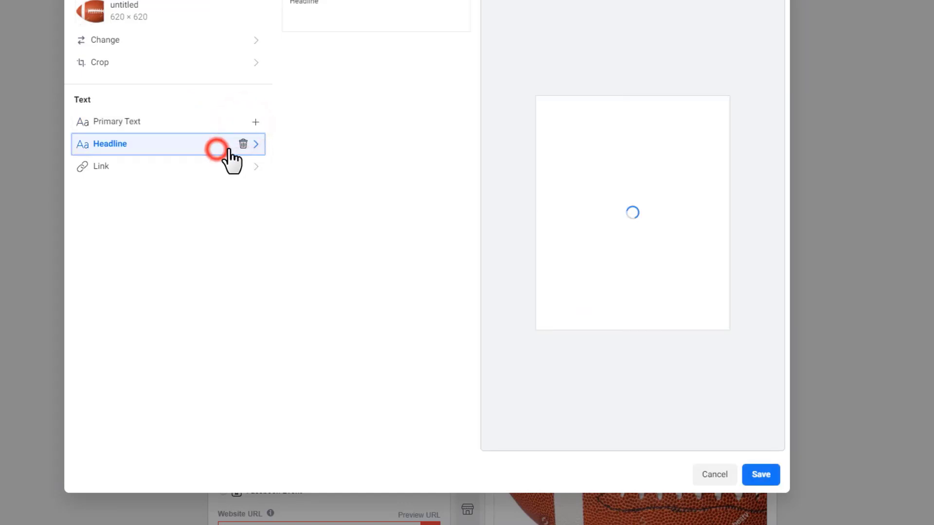
click(243, 144)
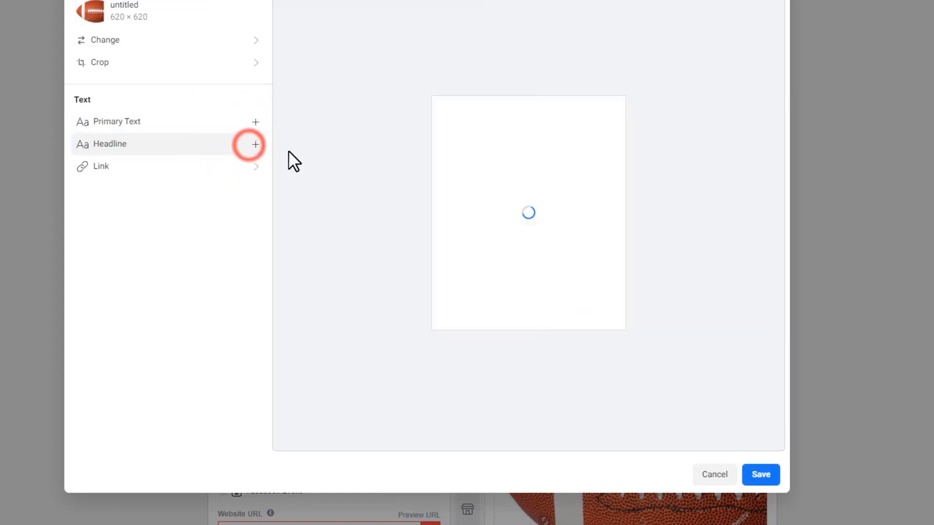
click(760, 481)
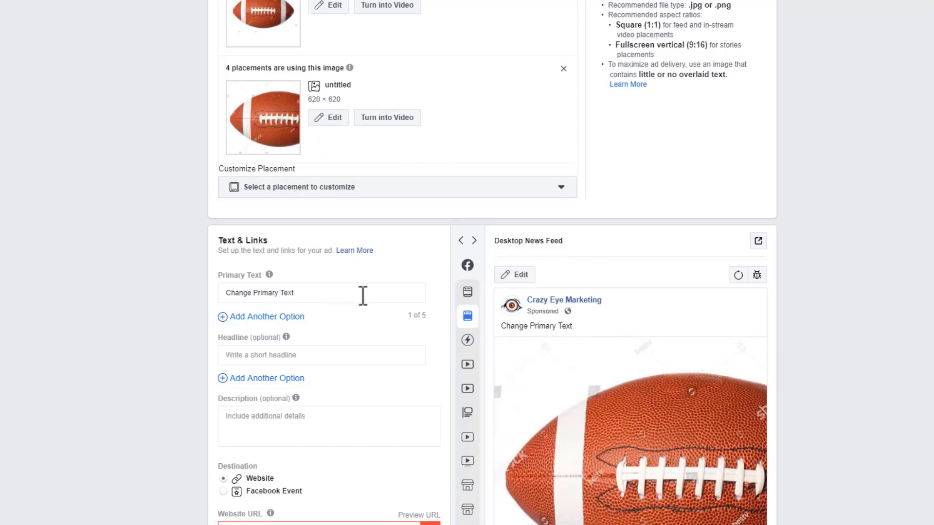
Set the ad's general headline to "Headline" and its description to "Description".
scroll(362, 303, up, 3)
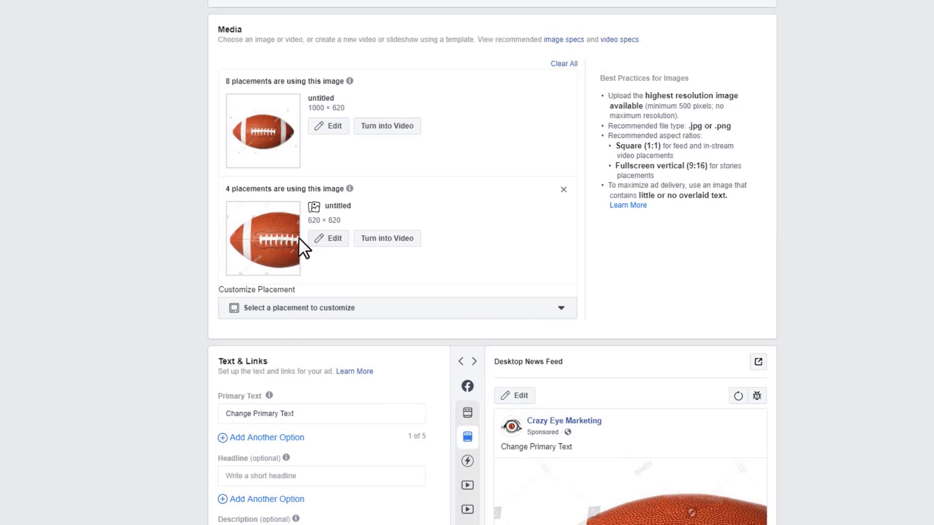
scroll(356, 262, down, 3)
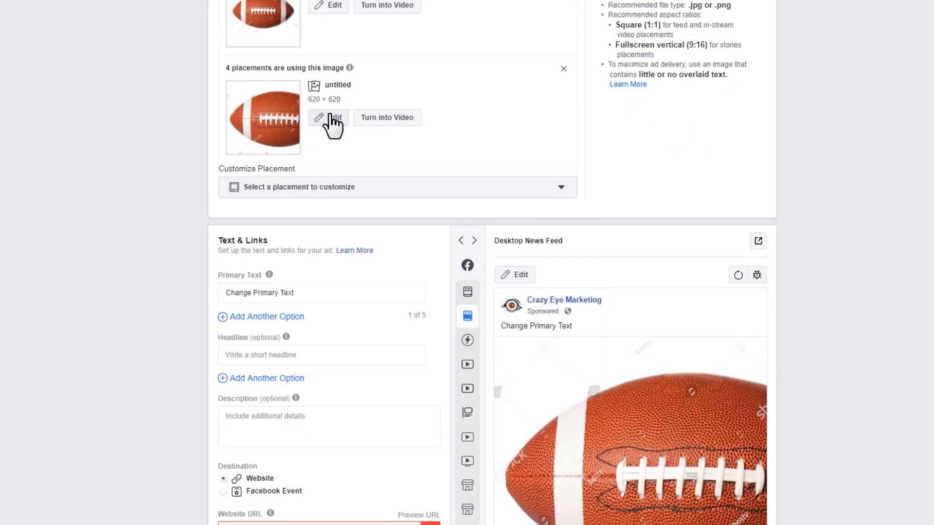
scroll(340, 107, down, 3)
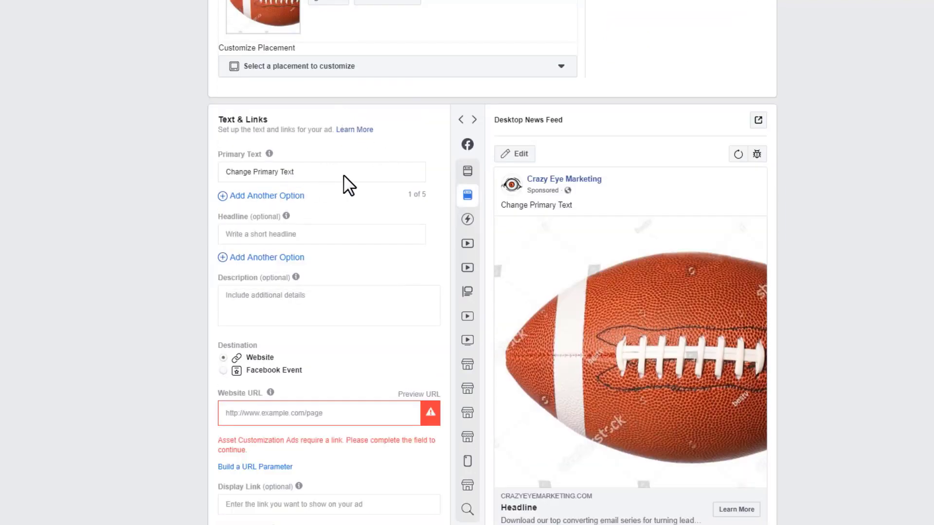
click(319, 230)
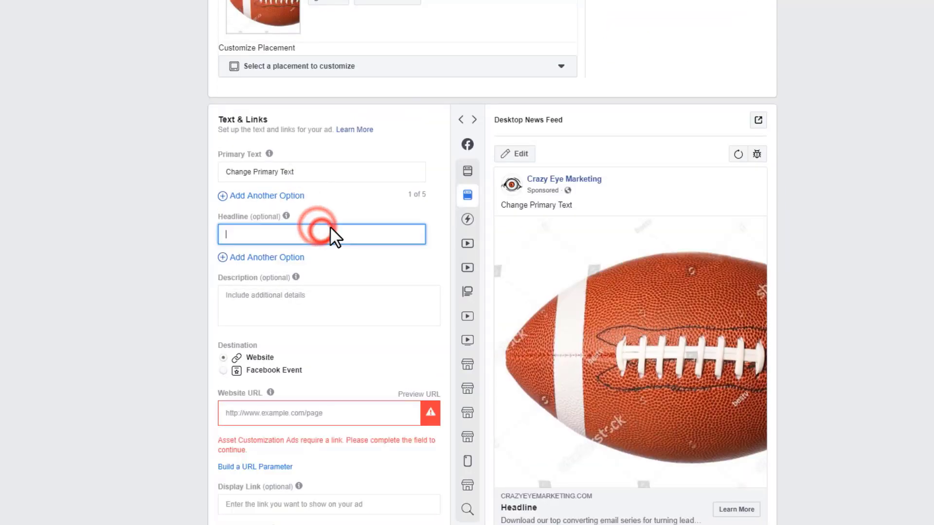
text(Headline)
click(331, 320)
text(De)
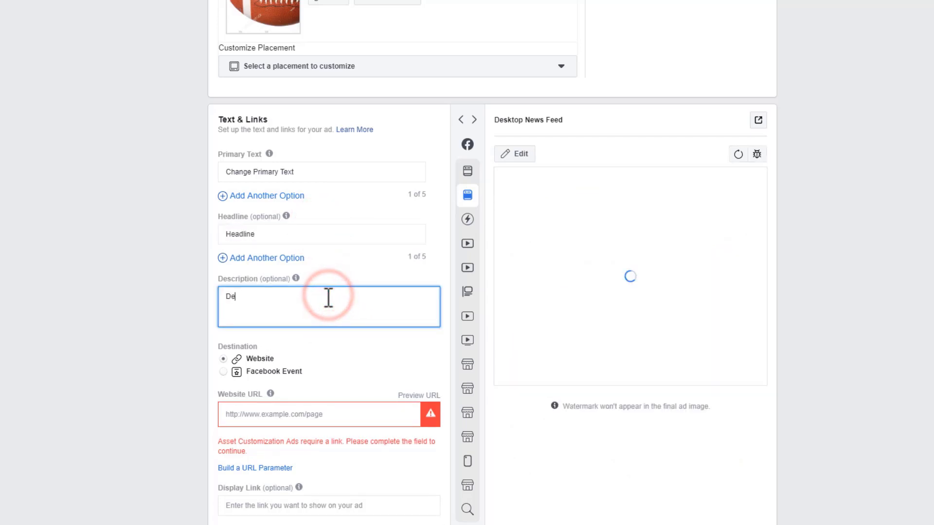
text(scription)
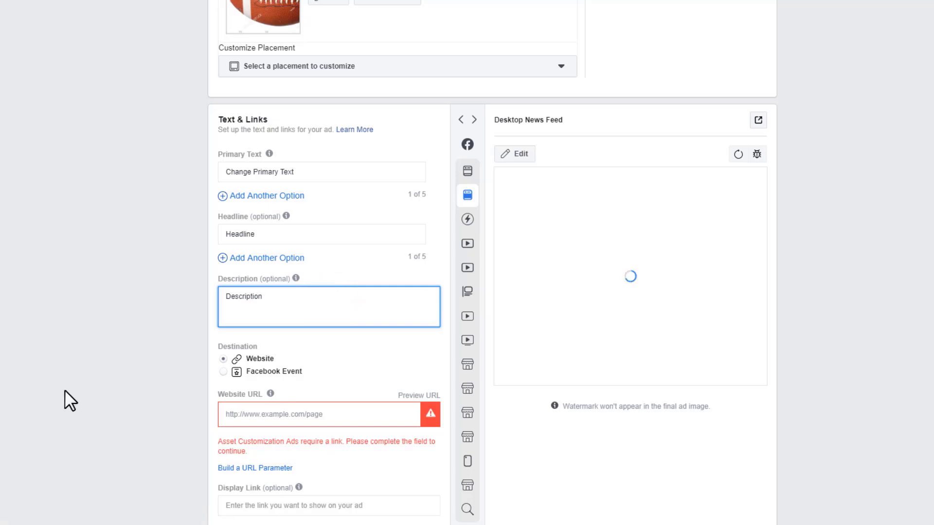
Examine the explanation of multiple text options for the ad's primary text and headline.
scroll(153, 343, down, 2)
mouse_move(258, 78)
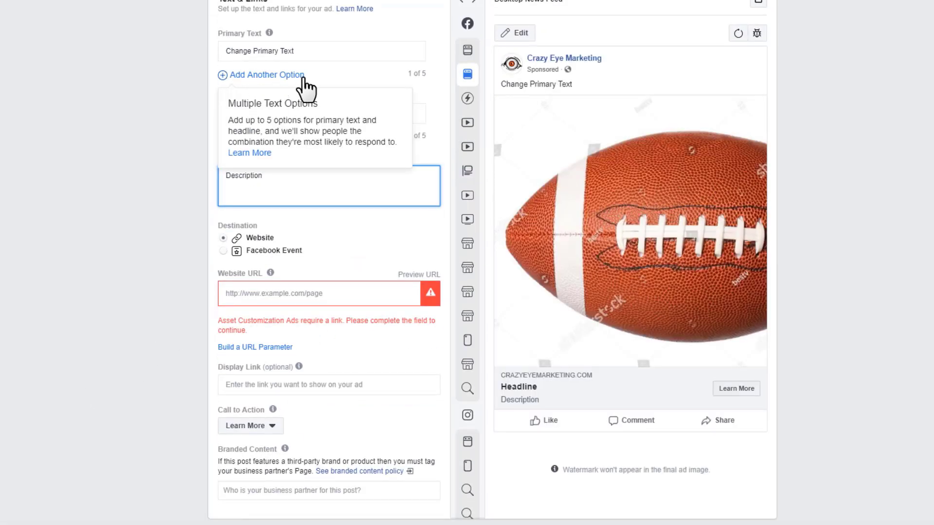
click(72, 127)
click(129, 128)
mouse_move(285, 77)
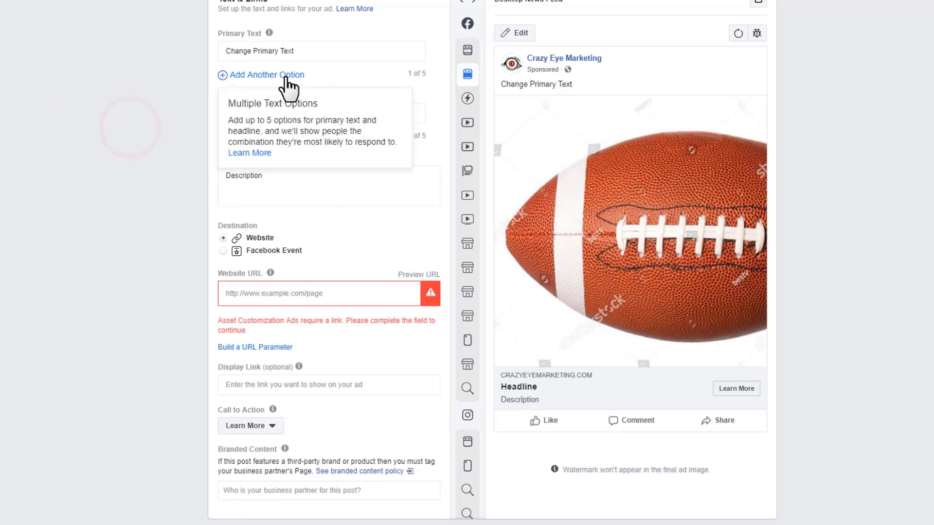
click(167, 103)
click(174, 101)
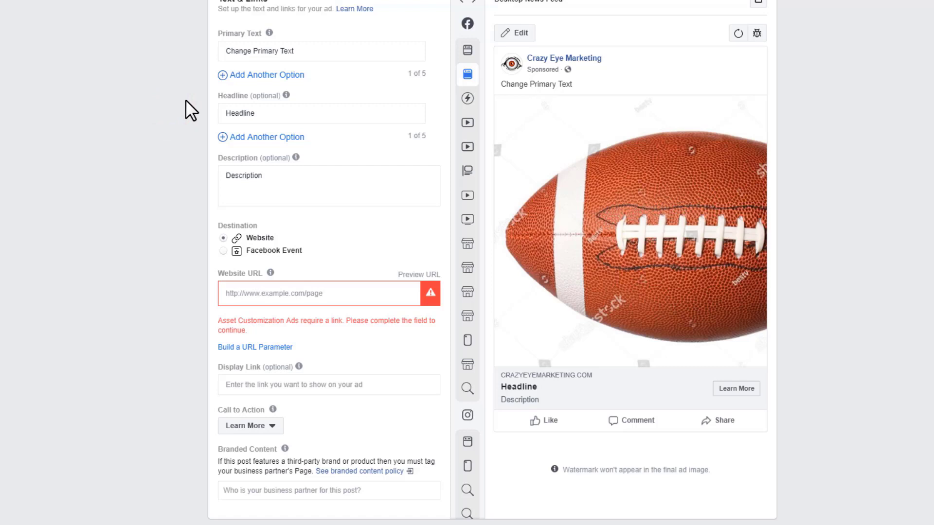
mouse_move(277, 75)
triple_click(325, 55)
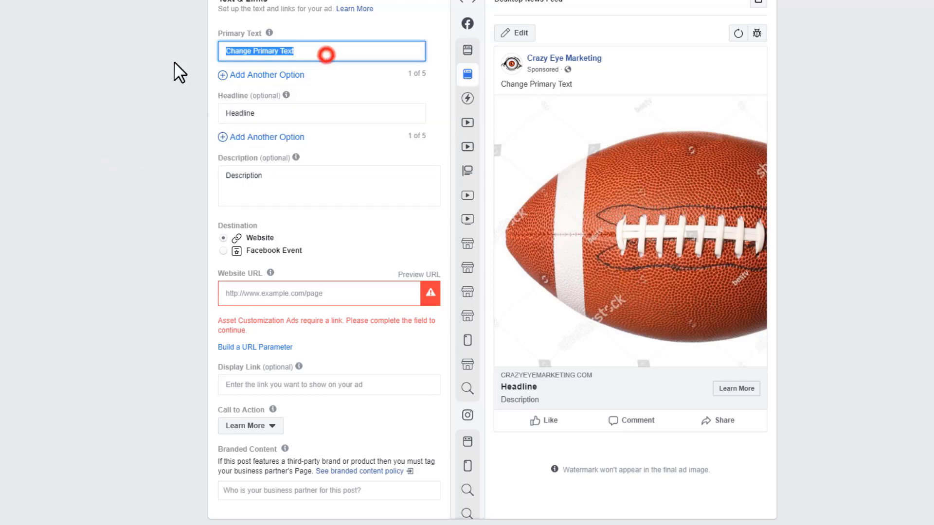
triple_click(396, 110)
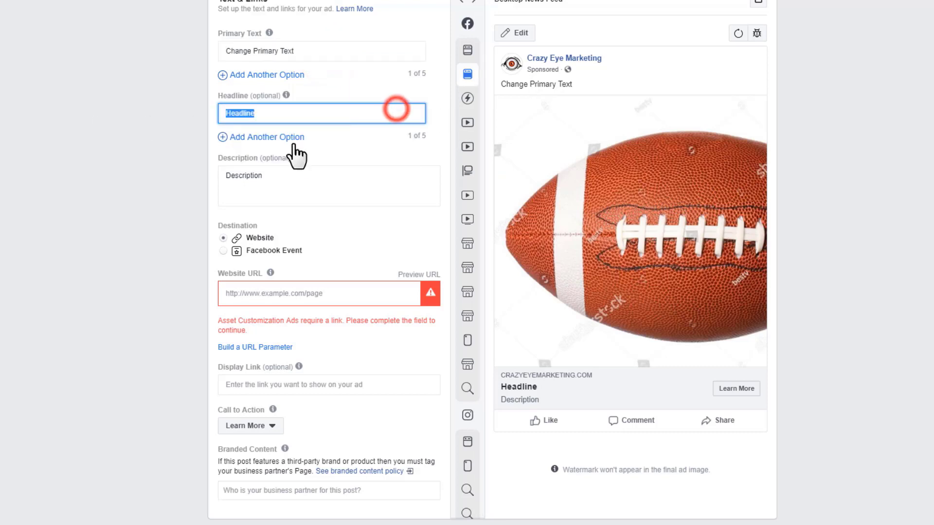
click(428, 187)
click(360, 292)
text(htt)
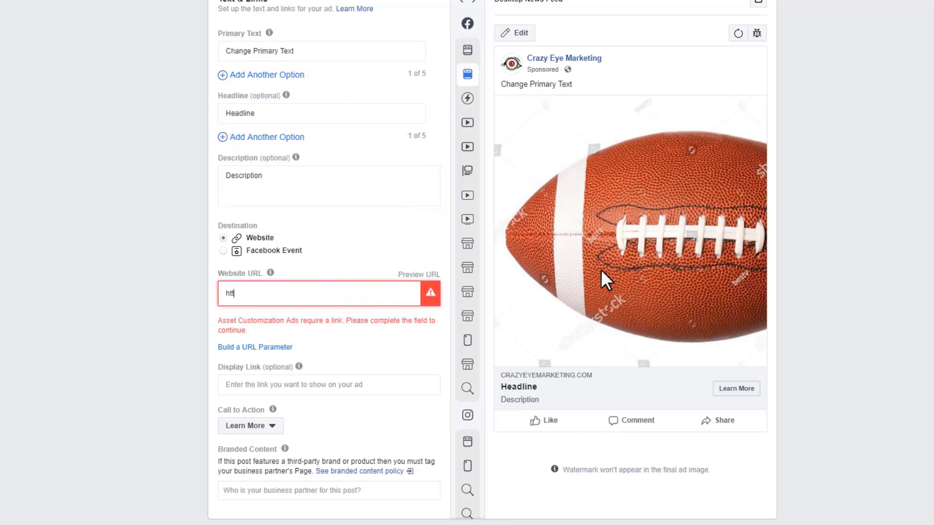
text(ps://www.crazyeyemarketing.com)
scroll(273, 233, down, 1)
click(304, 302)
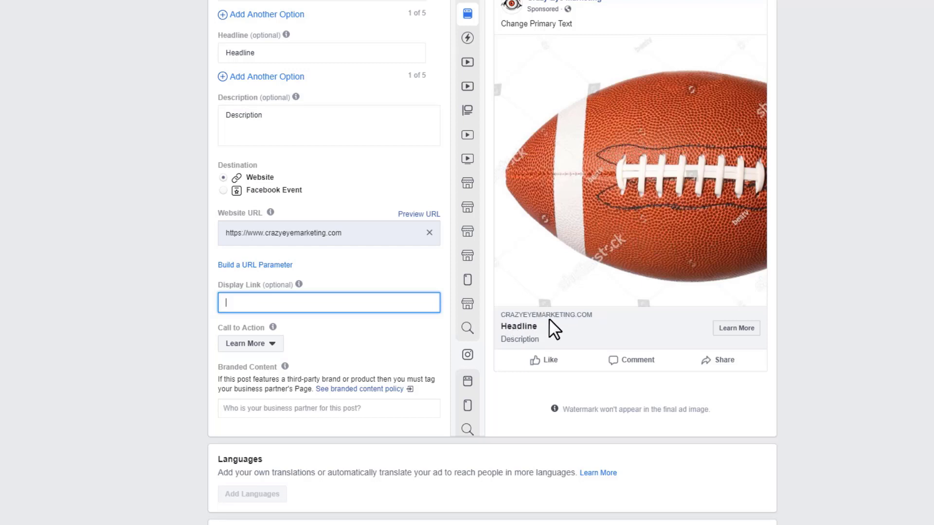
Look through the available call-to-action choices for the ad, keeping Learn More selected.
scroll(192, 311, down, 1)
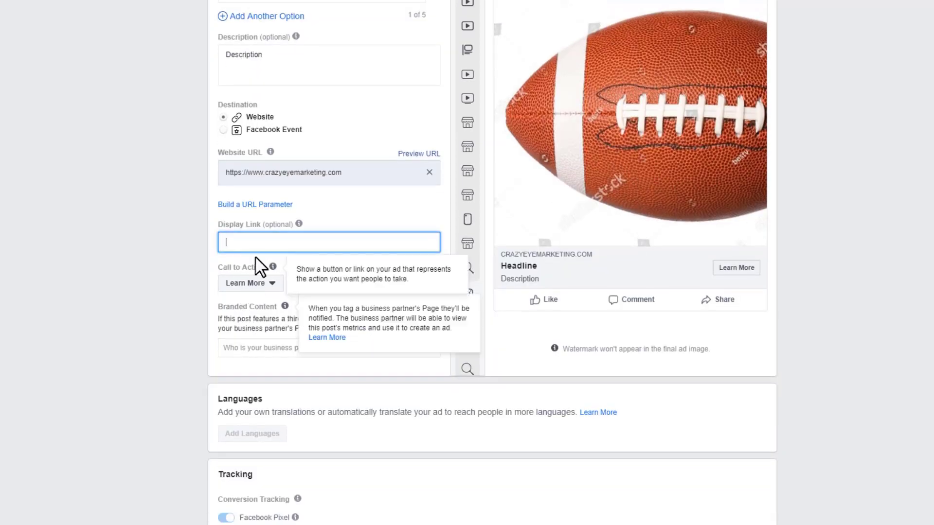
click(262, 283)
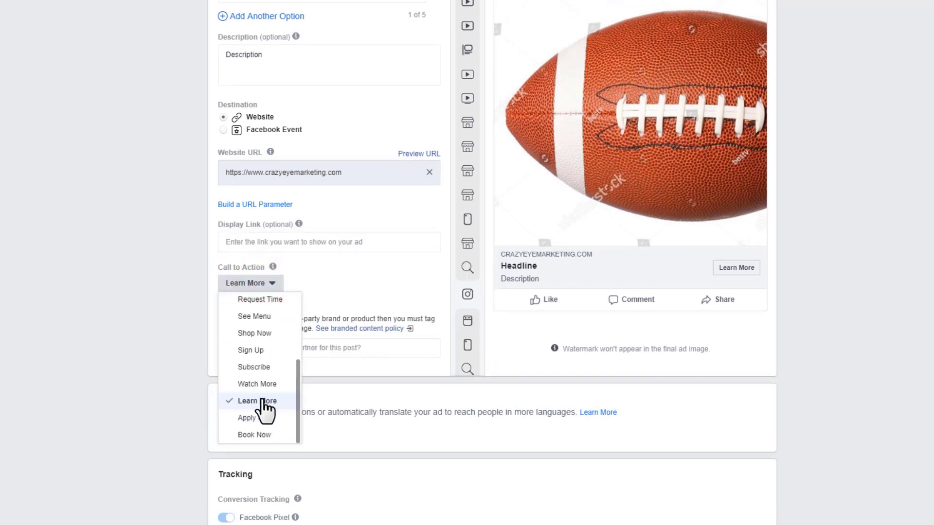
scroll(262, 409, up, 1)
scroll(451, 327, up, 1)
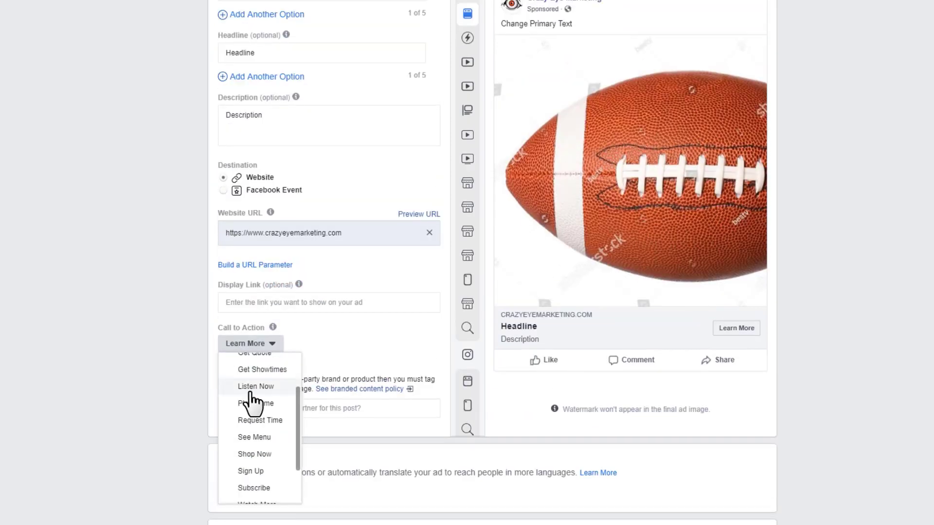
scroll(257, 408, up, 1)
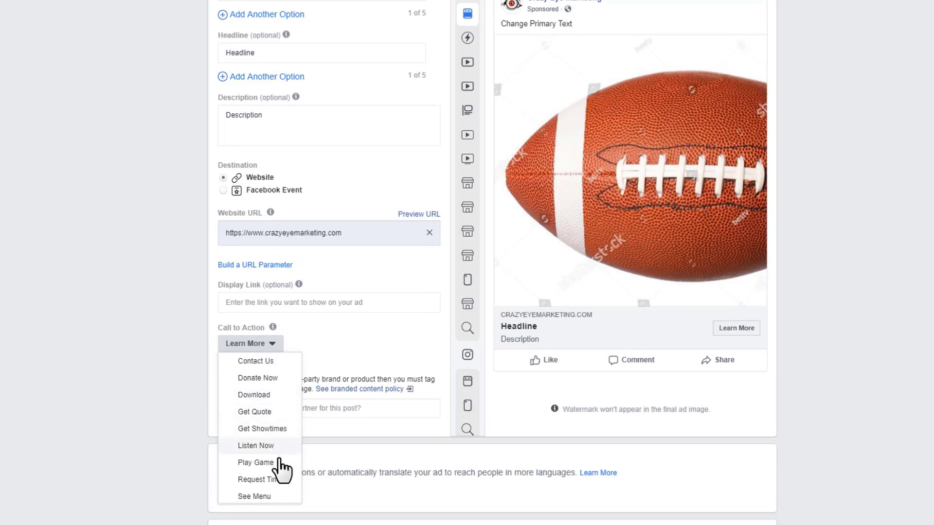
scroll(274, 464, down, 3)
click(158, 384)
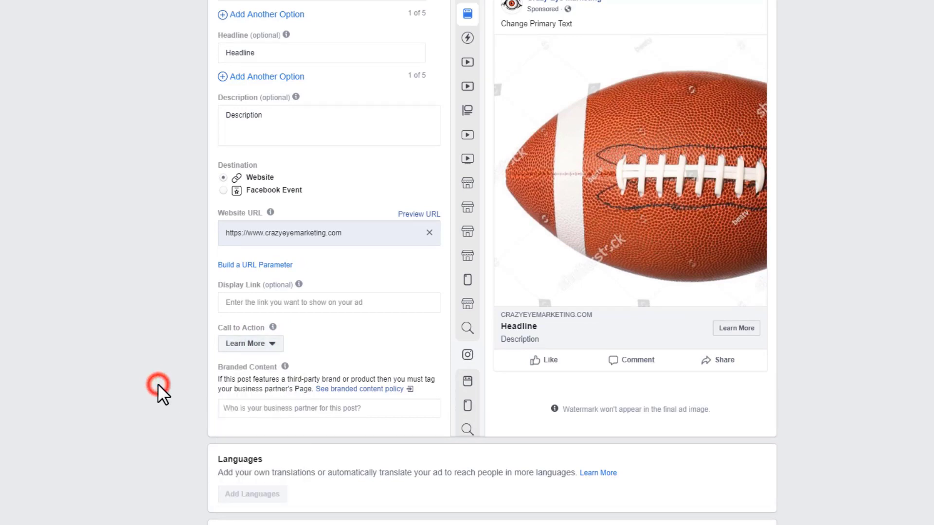
Read the branded content requirement and the explanation of language availability for the ad.
scroll(157, 384, down, 1)
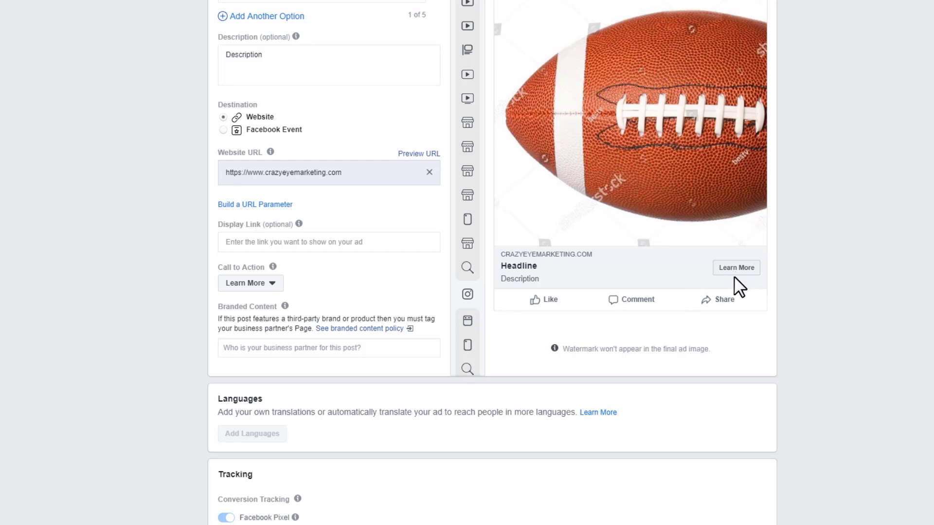
scroll(357, 308, down, 2)
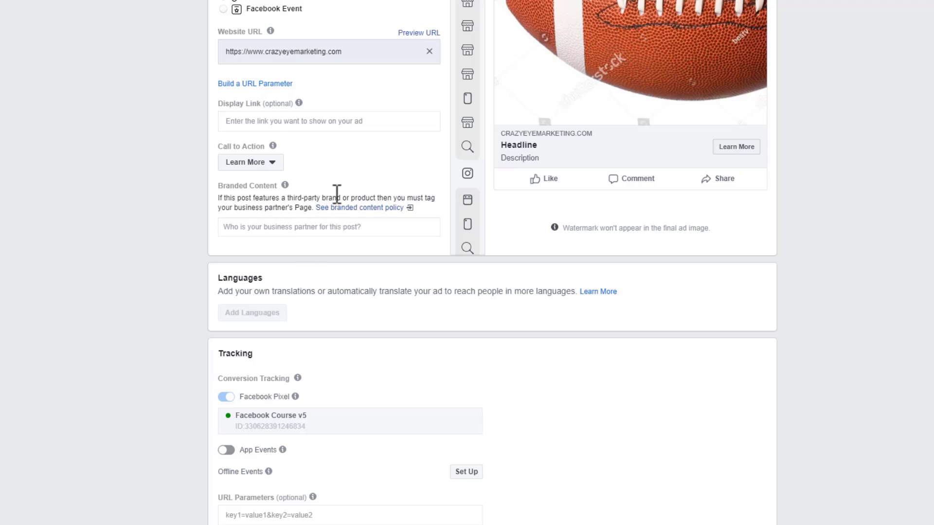
drag(335, 195, 449, 196)
scroll(410, 288, down, 2)
scroll(375, 267, down, 1)
mouse_move(231, 122)
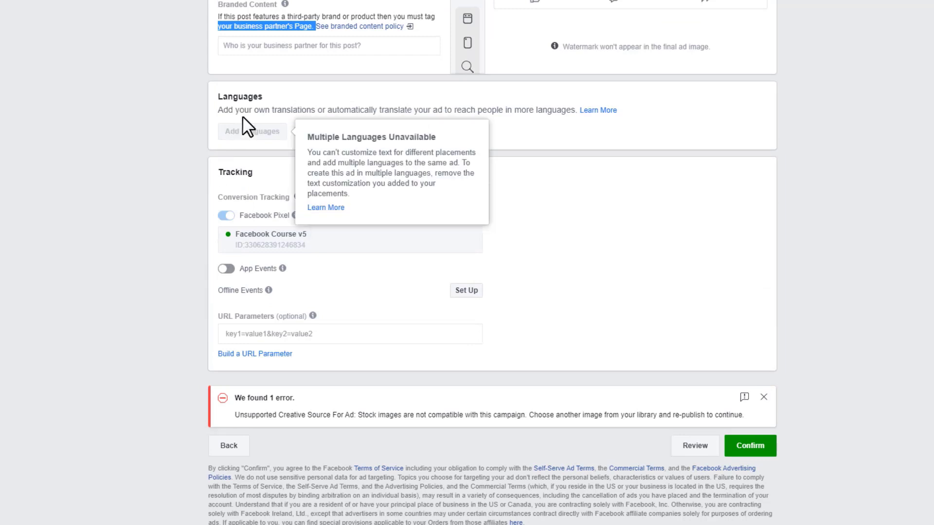
Check the ad set's conversion settings and return to the ad's tracking settings.
click(696, 172)
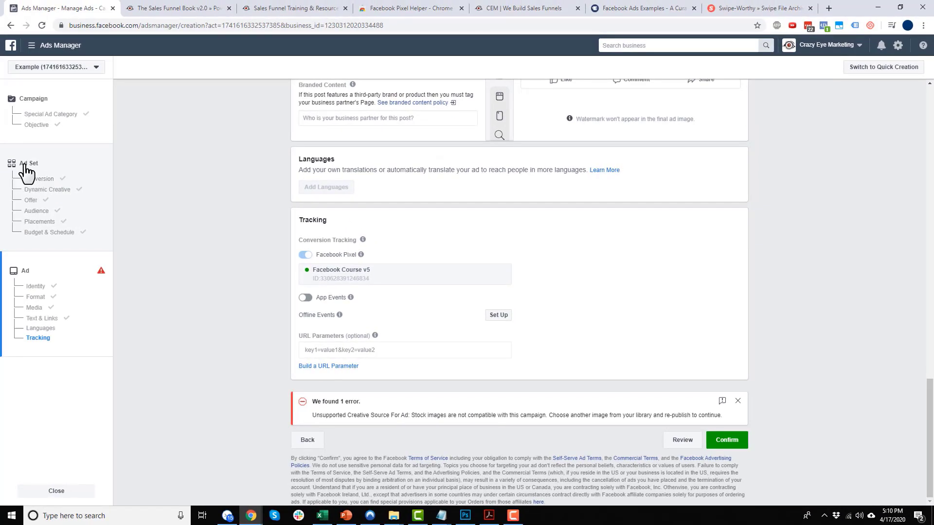
click(43, 180)
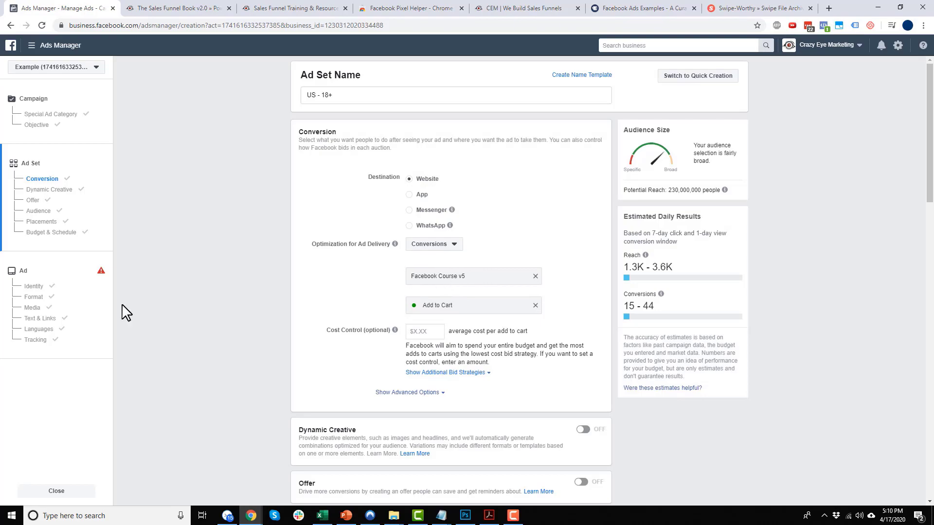
click(37, 340)
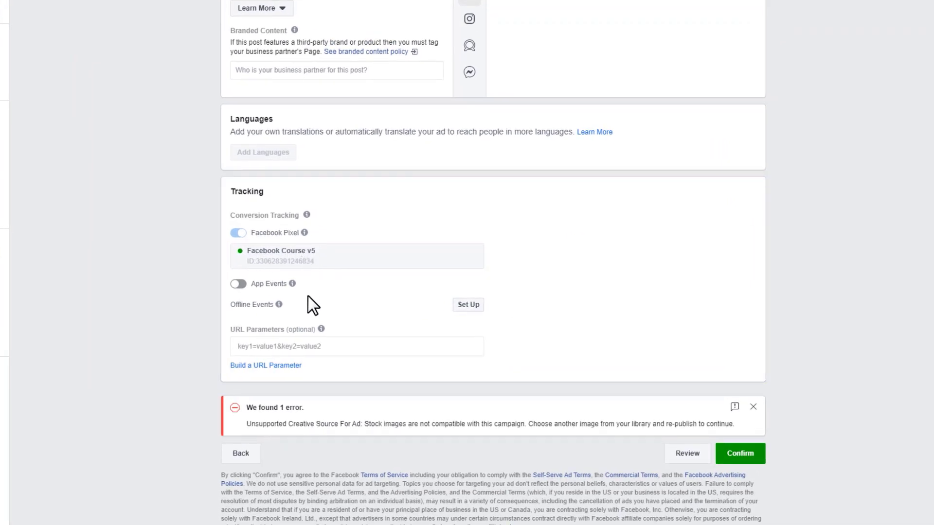
Set the ad's URL parameters to utm_source=facebook&utm_medium=cpc&utm_campaign={{campaign.name}}&utm_content={{adset.name}}_{{ad.name}}_{{placement}}_{{site_source_name}}.
click(297, 346)
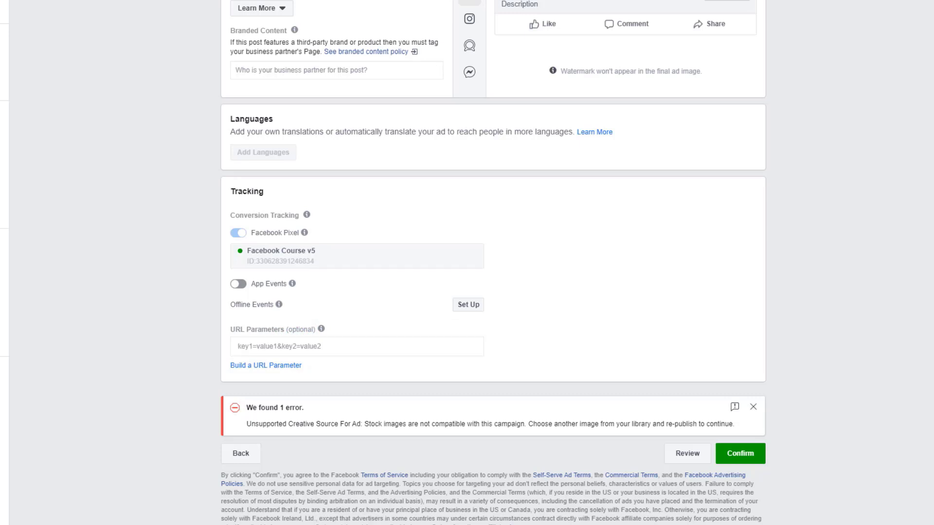
click(359, 346)
text(utm_source=facebook&utm_medium=cpc&utm_campaign={{campaign.name}}&utm_content={{adset.name}}_{{ad.name}}_{{placement}}_{{site_source_name}})
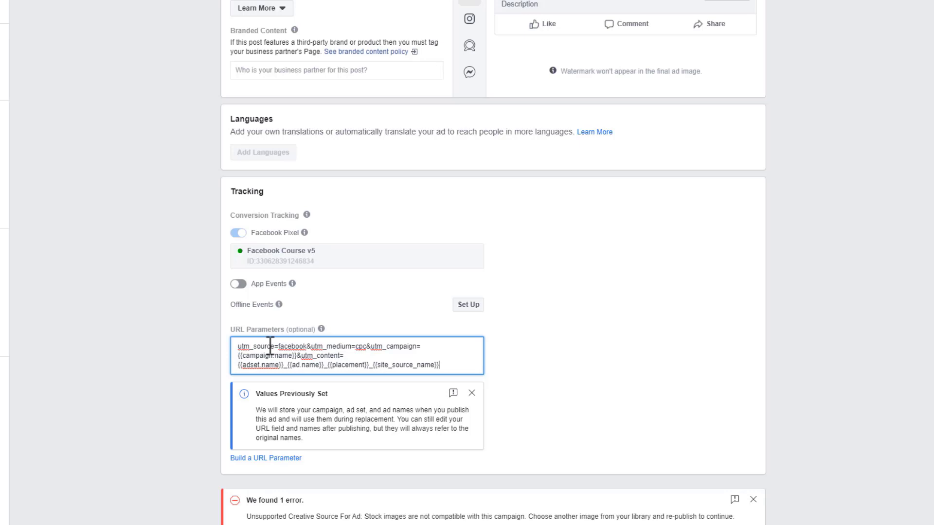
Read the explanation of URL parameters and examine the full UTM string entered for the ad.
mouse_move(321, 329)
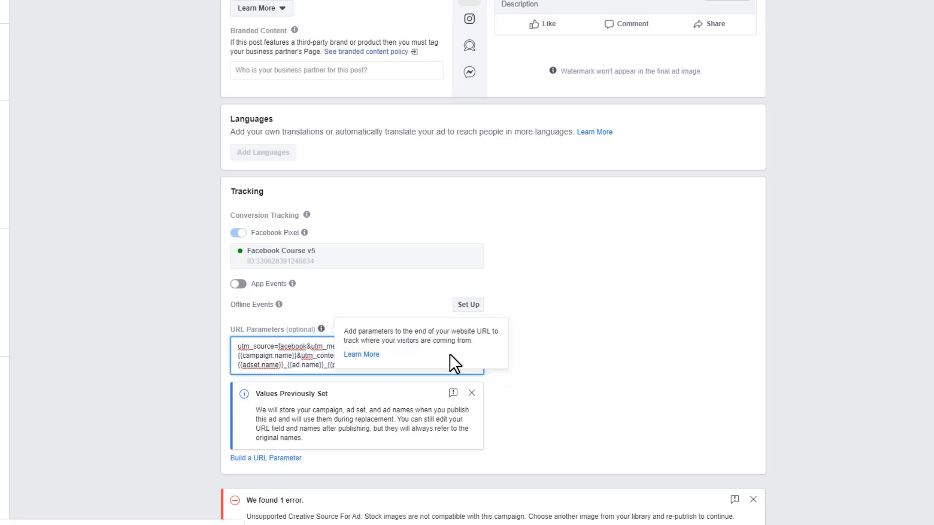
click(271, 358)
click(449, 368)
drag(449, 368, 10, 377)
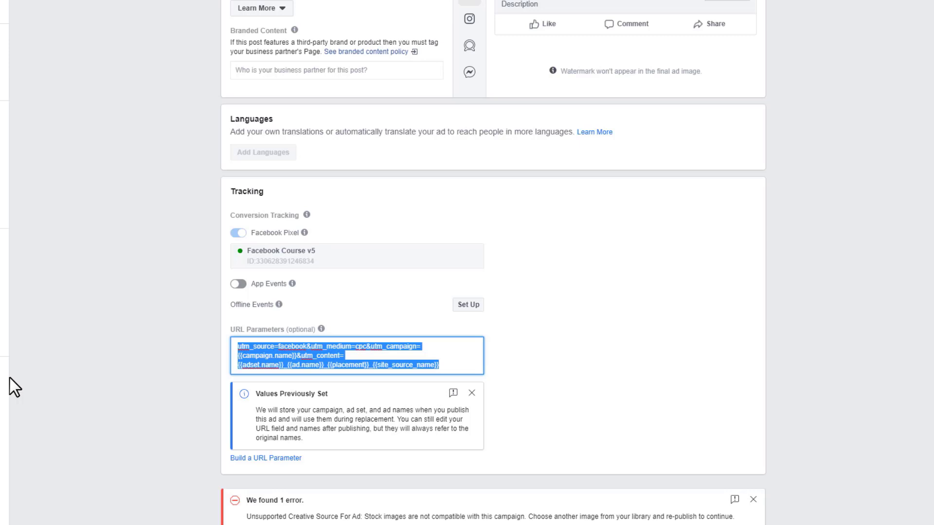
click(465, 362)
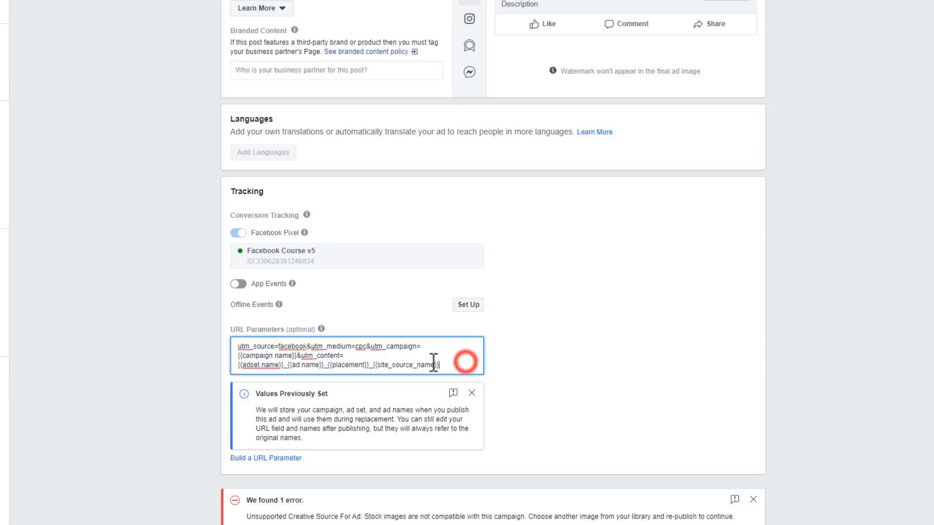
drag(455, 368, 197, 343)
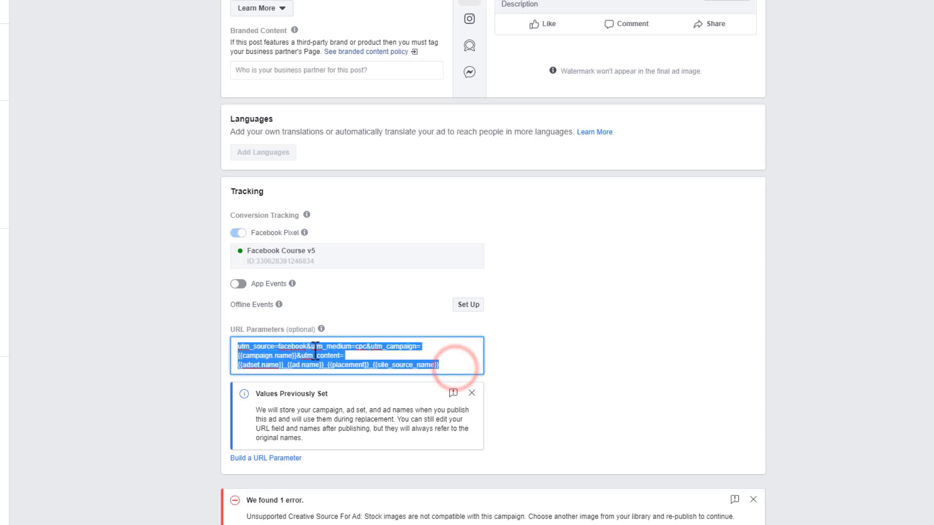
click(450, 360)
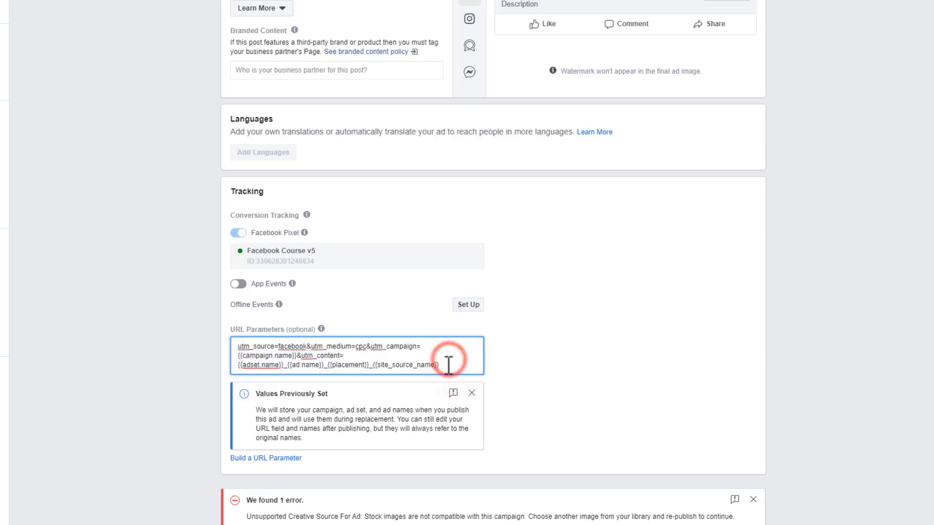
Review the whole ad setup, from the publishing error and tracking to the ad name, format, media and text sections.
scroll(163, 319, down, 1)
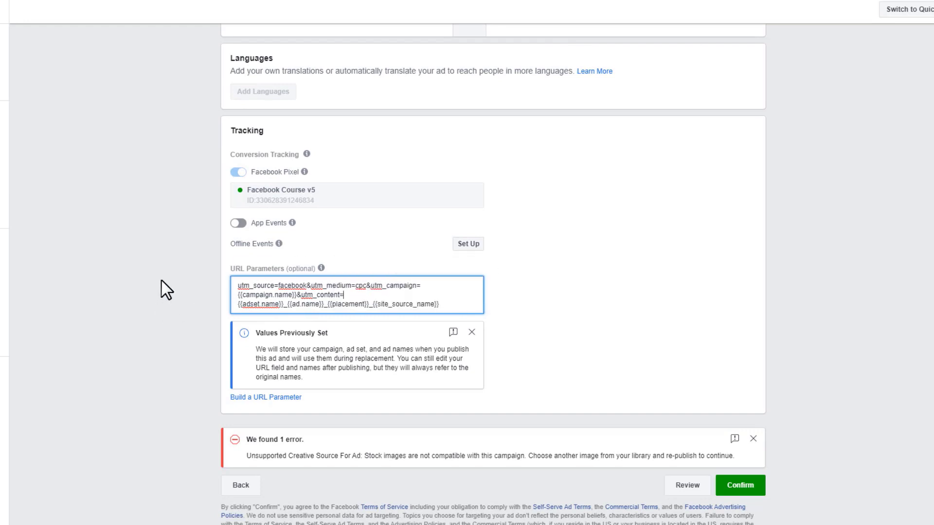
scroll(161, 279, down, 1)
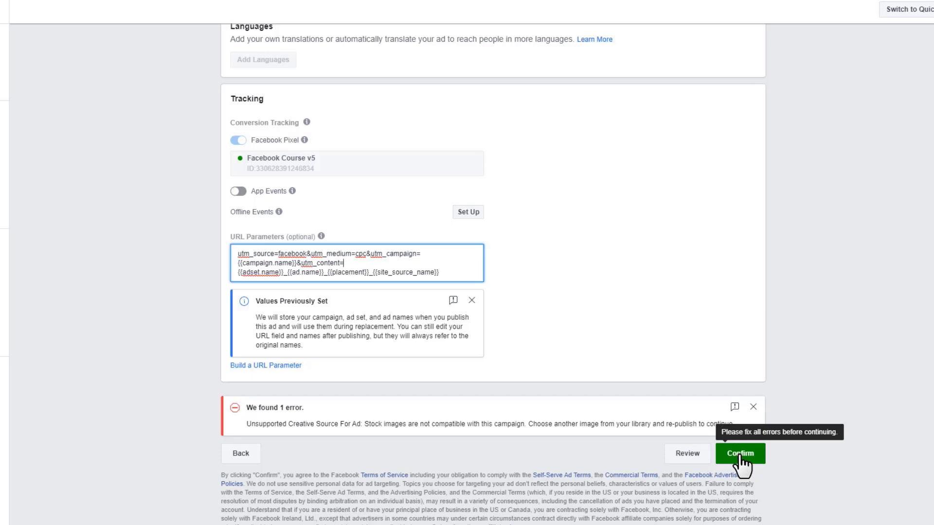
scroll(698, 483, up, 5)
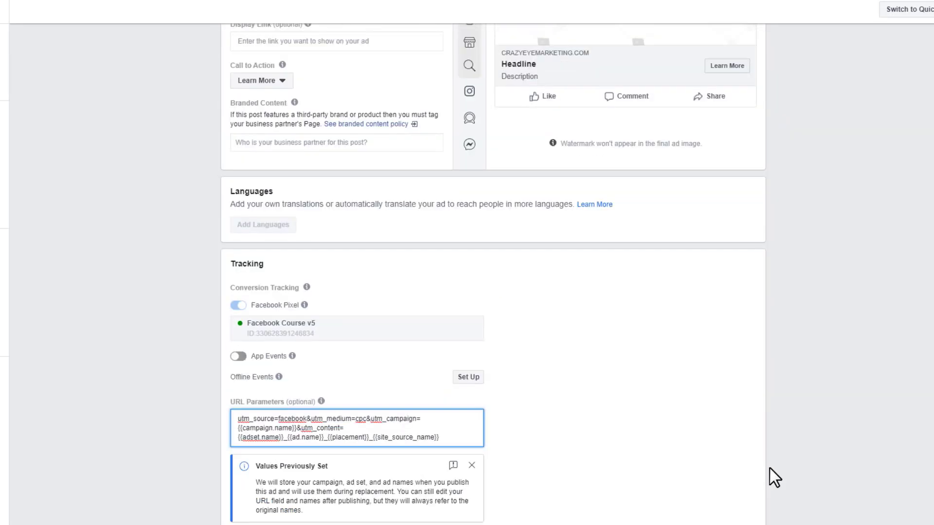
scroll(770, 474, up, 1)
scroll(770, 474, up, 4)
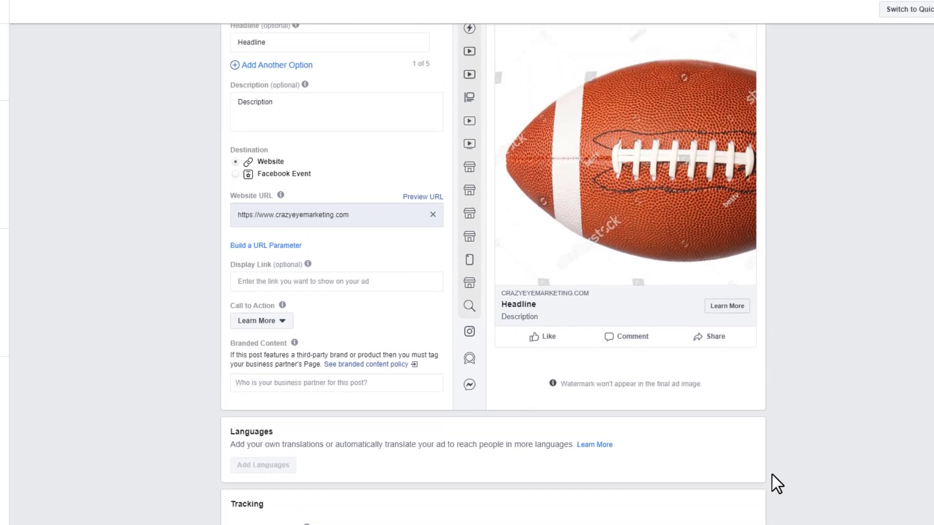
scroll(772, 477, up, 5)
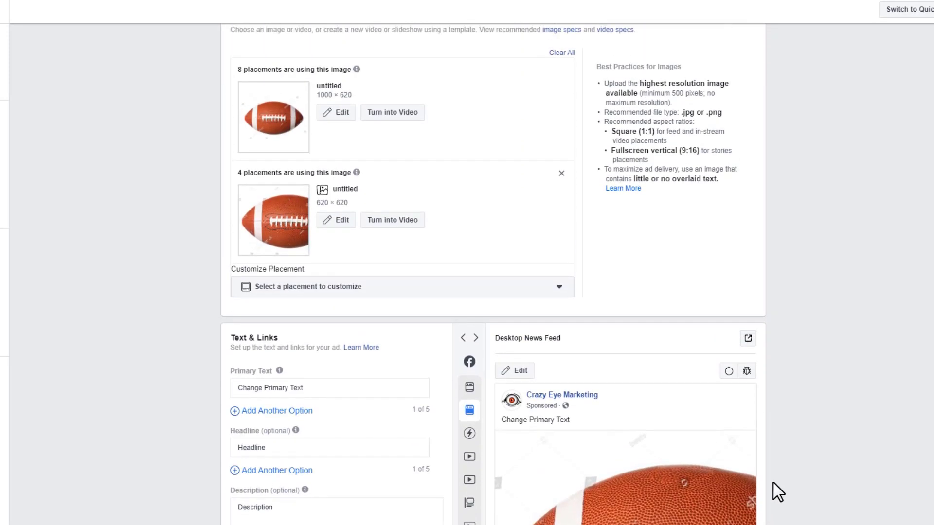
scroll(756, 473, up, 8)
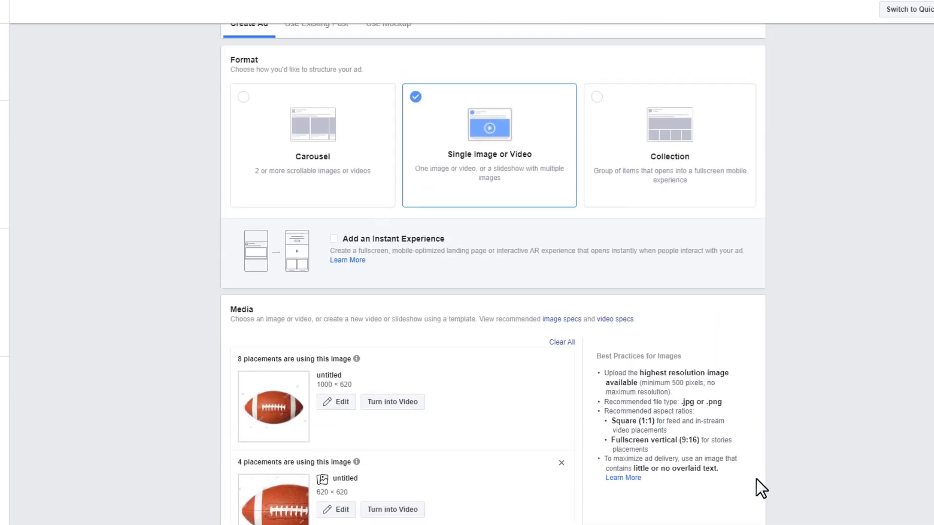
scroll(762, 489, up, 1)
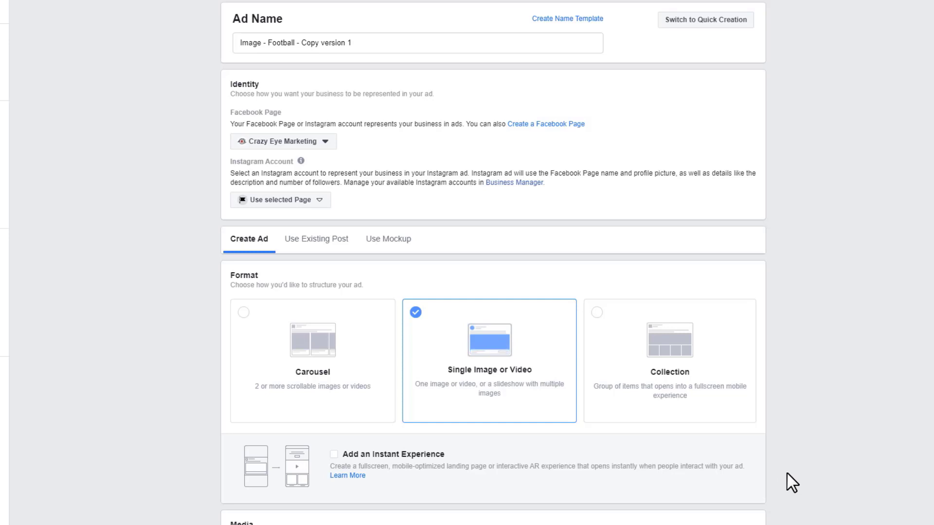
scroll(748, 410, down, 3)
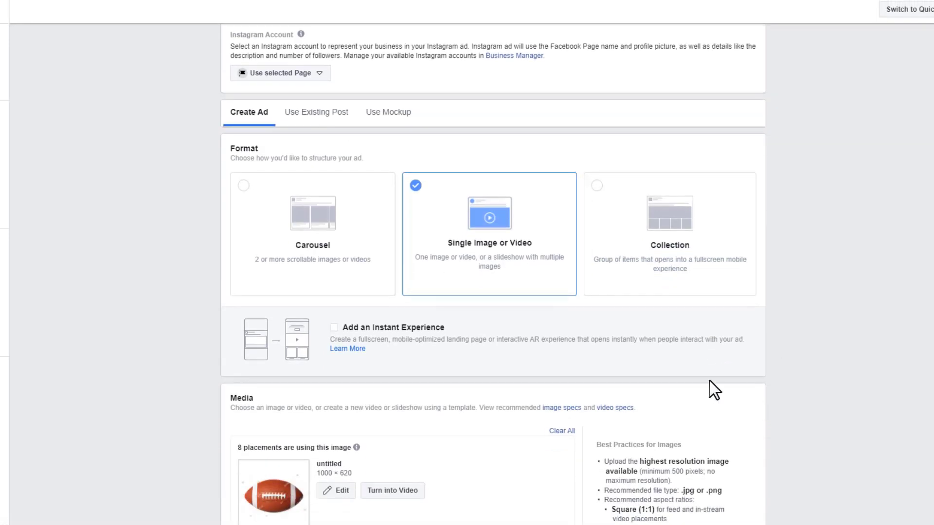
scroll(423, 328, down, 1)
scroll(436, 327, down, 7)
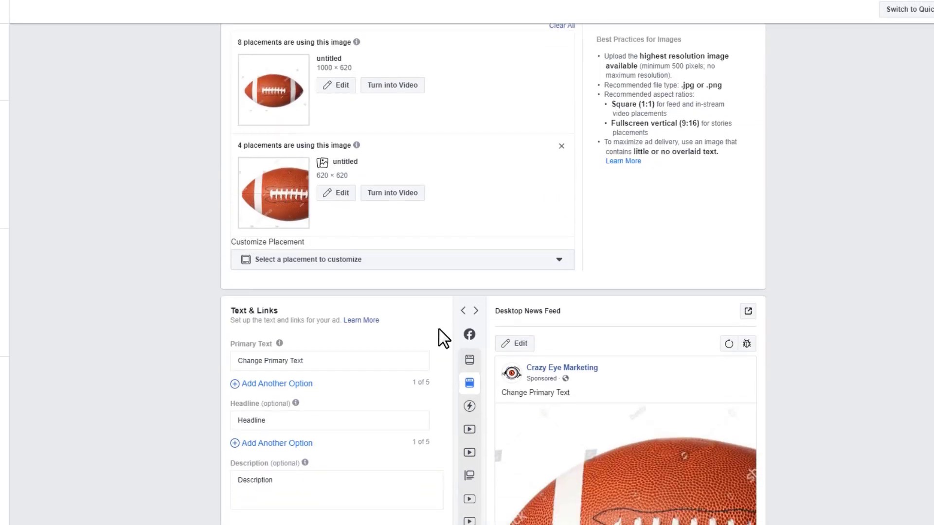